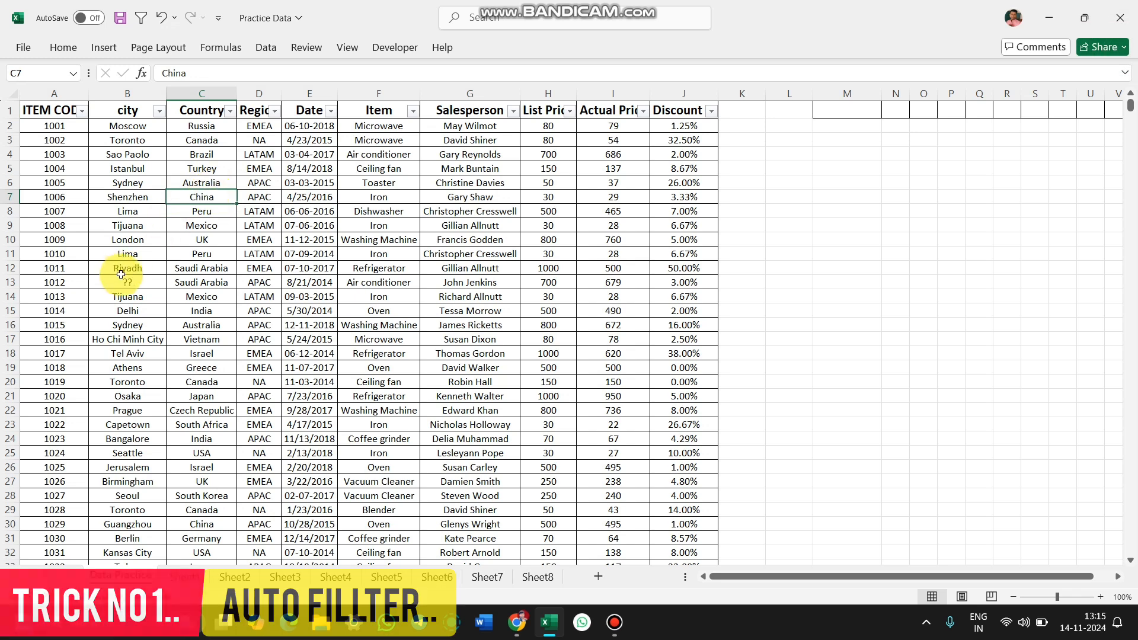
Filter the Data Practice table by the selected city cell so only Sydney rows are listed, using AutoFilter
click(133, 227)
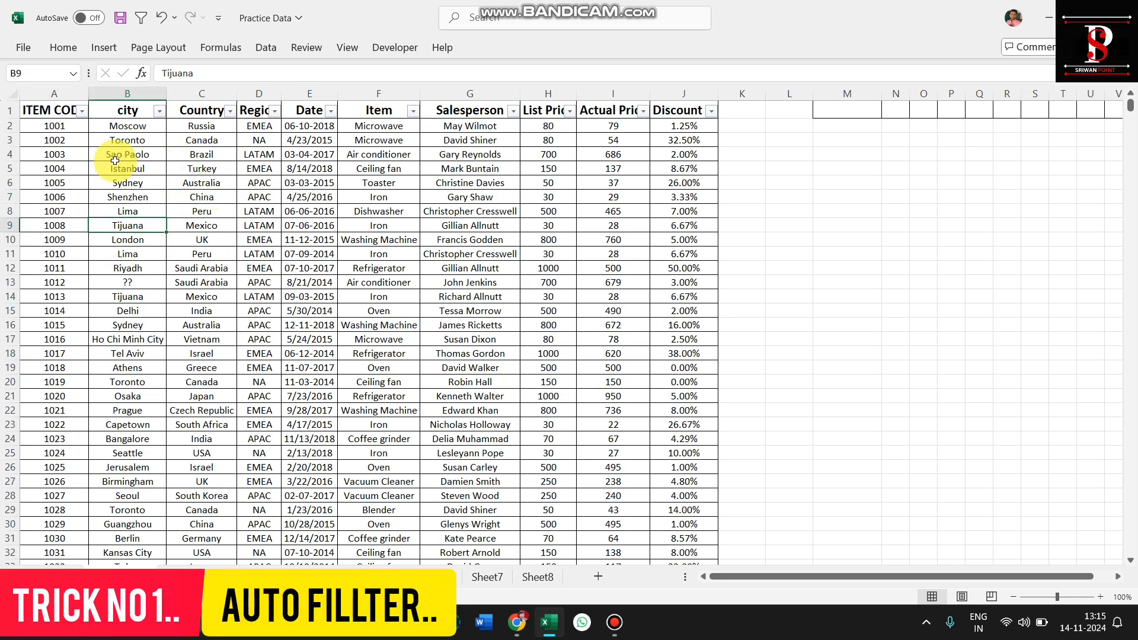
click(123, 182)
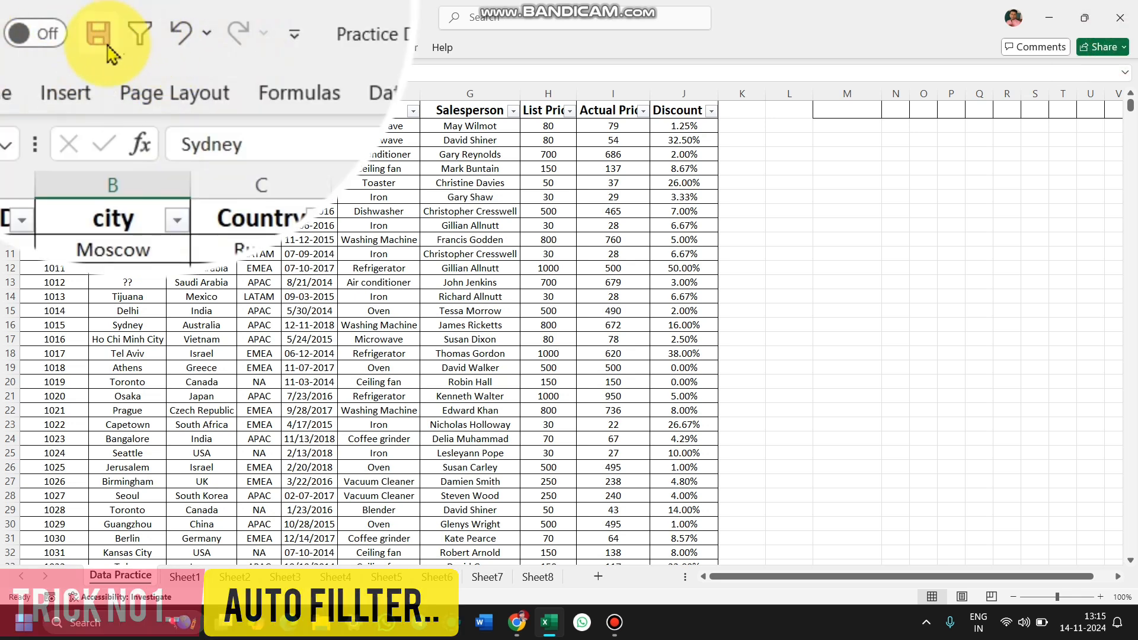
click(137, 39)
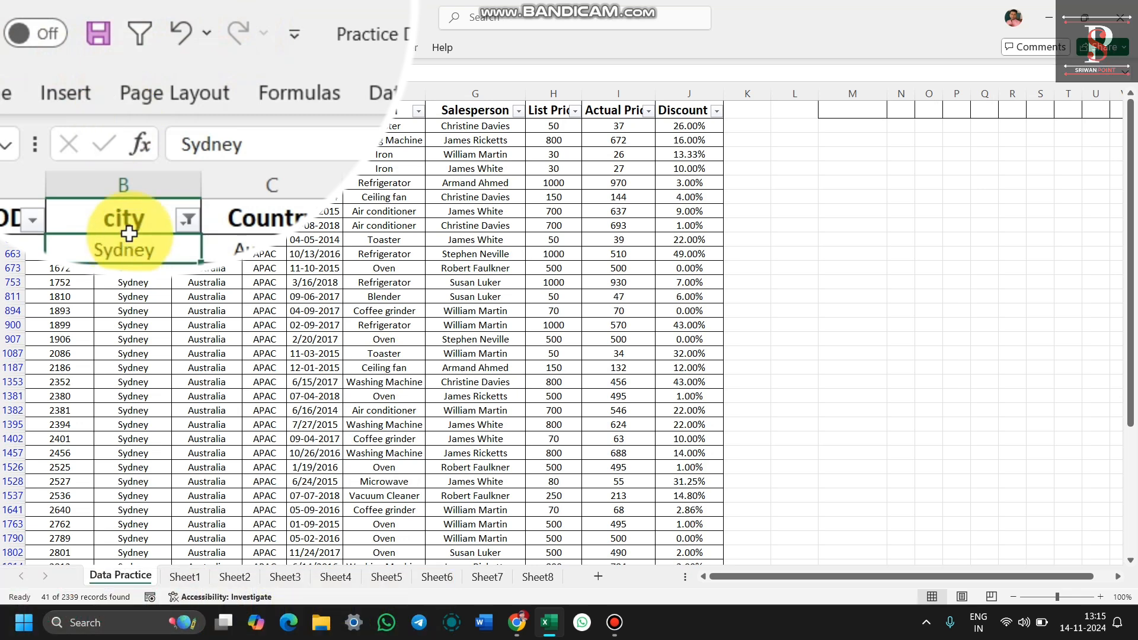
Narrow the Sydney rows to the item Ceiling fan by applying AutoFilter to a matching cell
click(129, 280)
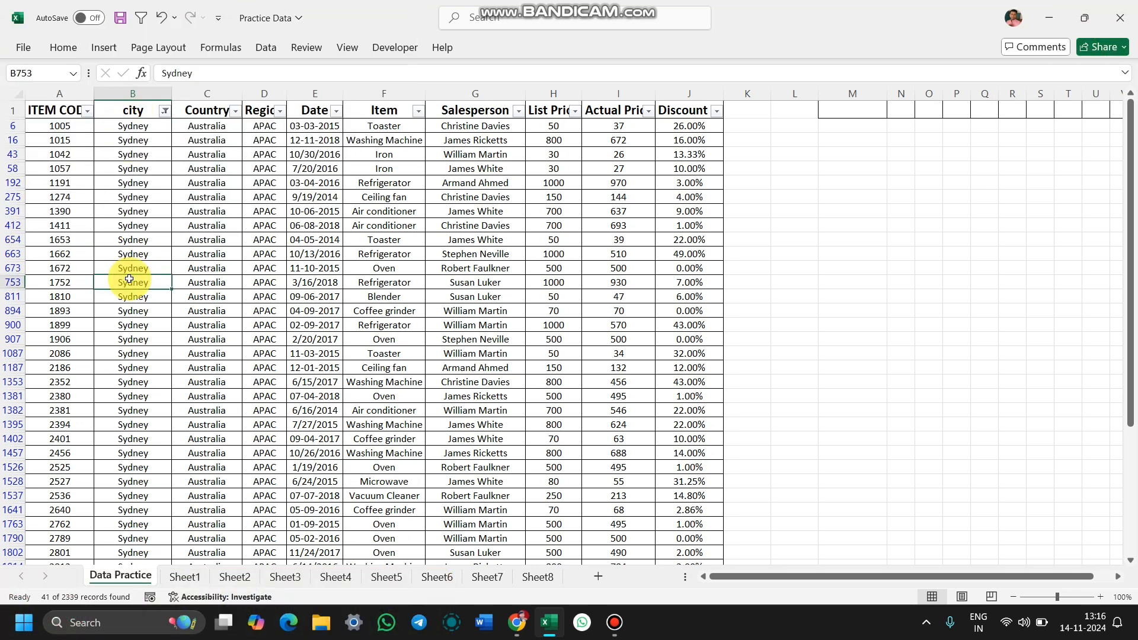
click(365, 197)
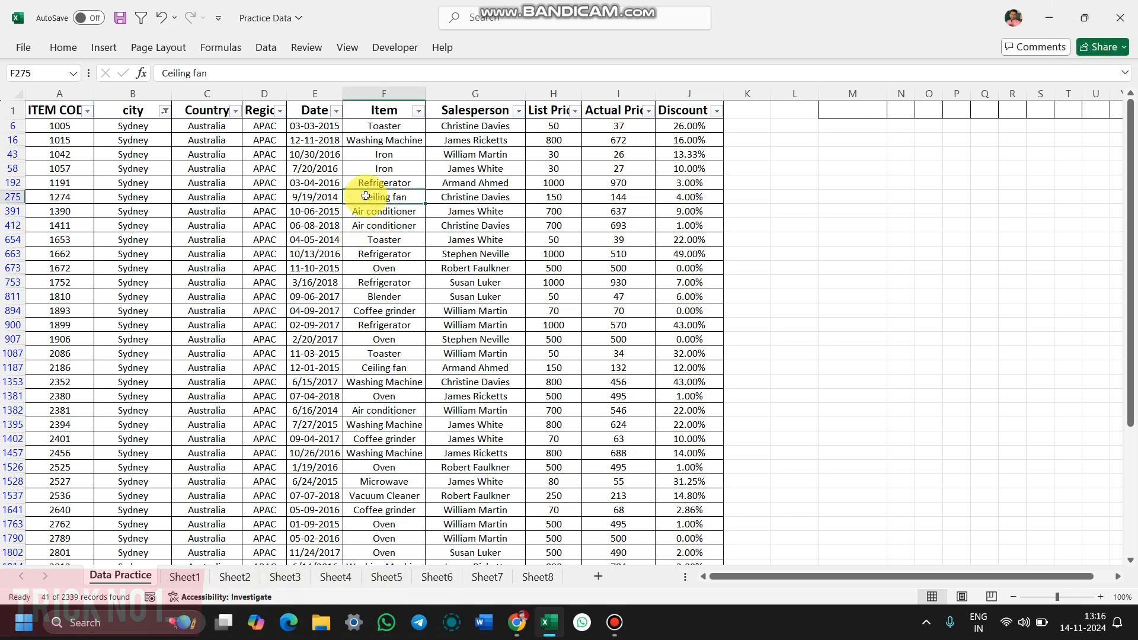
click(142, 17)
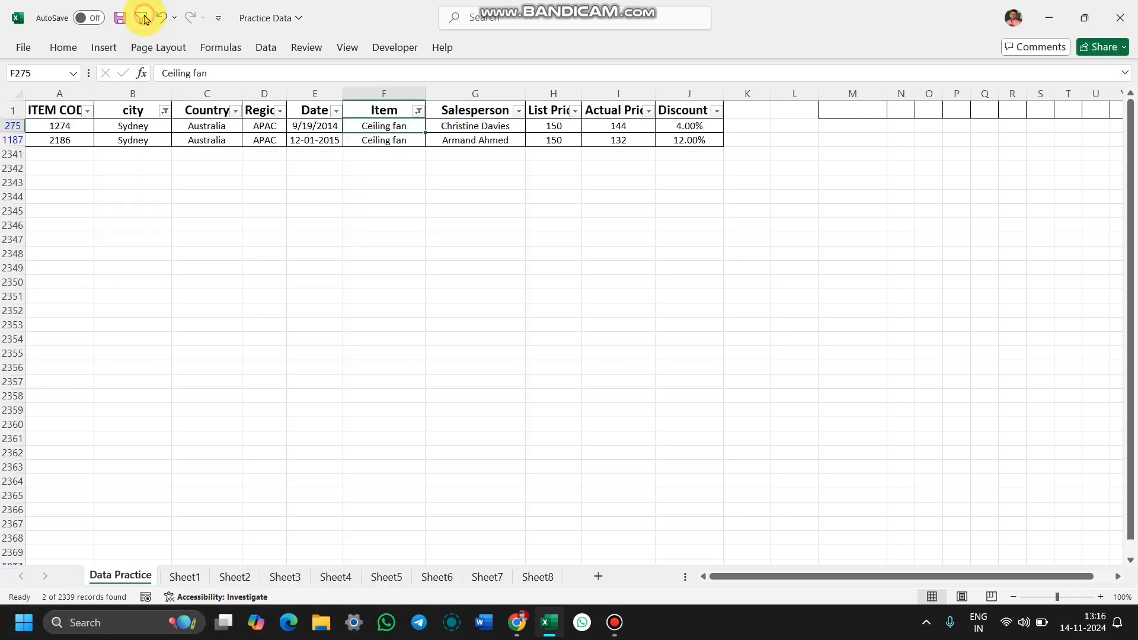
click(128, 140)
click(371, 142)
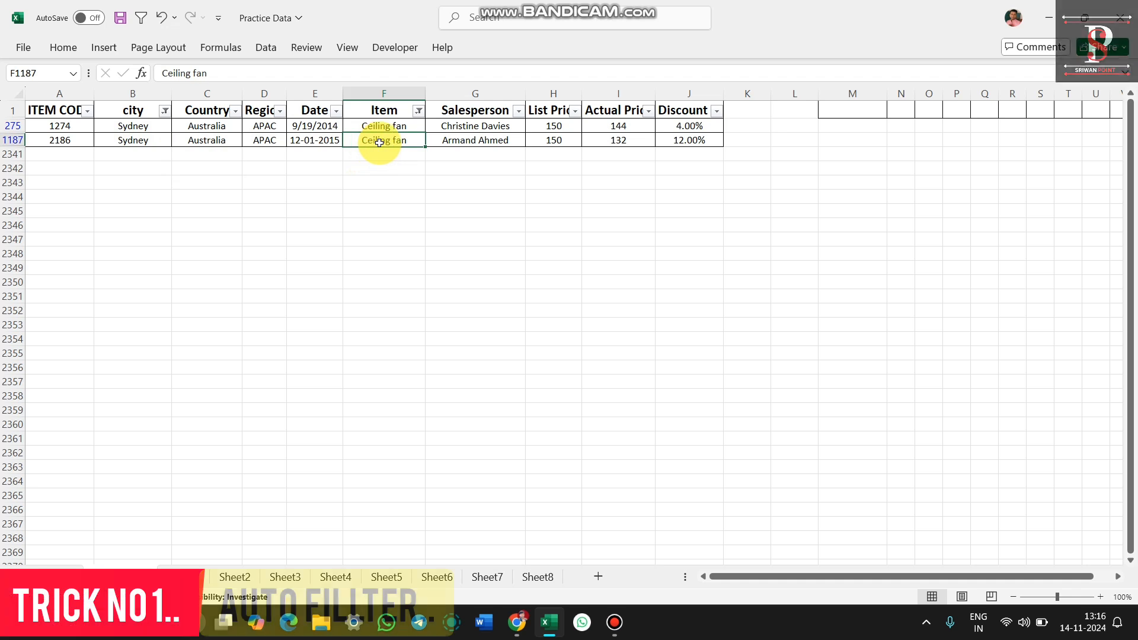
click(467, 141)
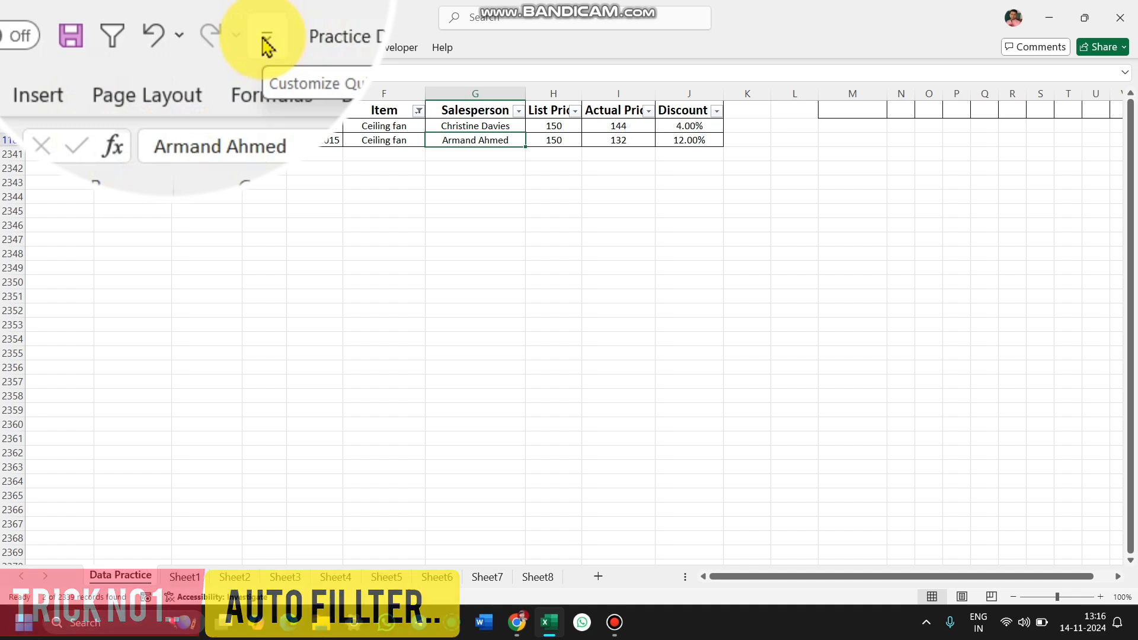
Review the Quick Access Toolbar customization options, locating AutoFilter under Commands Not in the Ribbon, and close the dialog
click(218, 22)
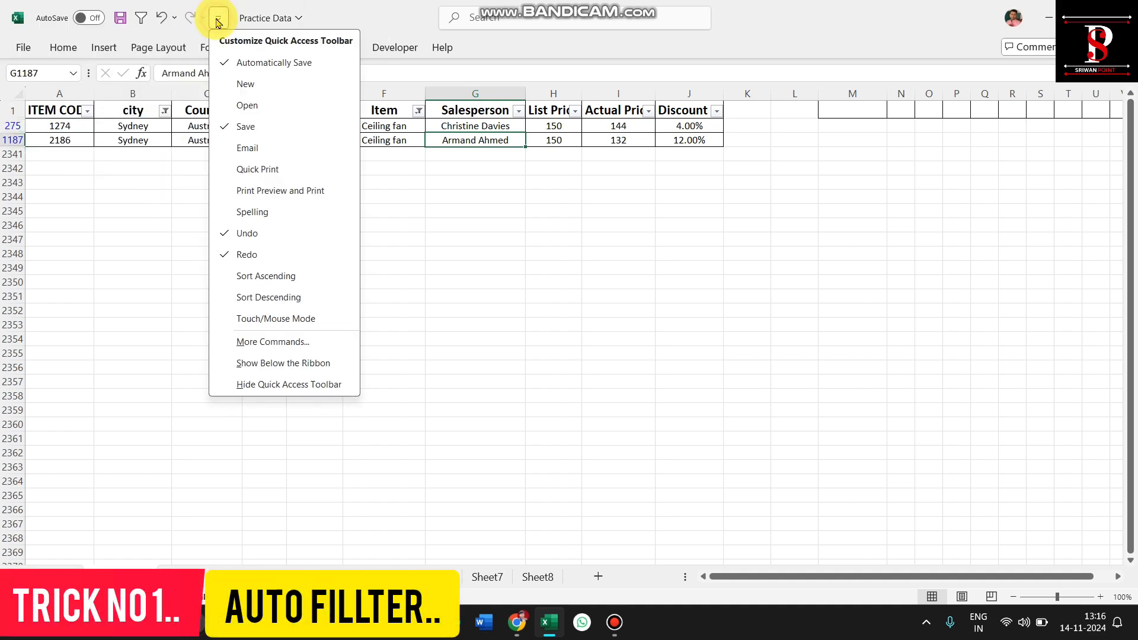
click(275, 349)
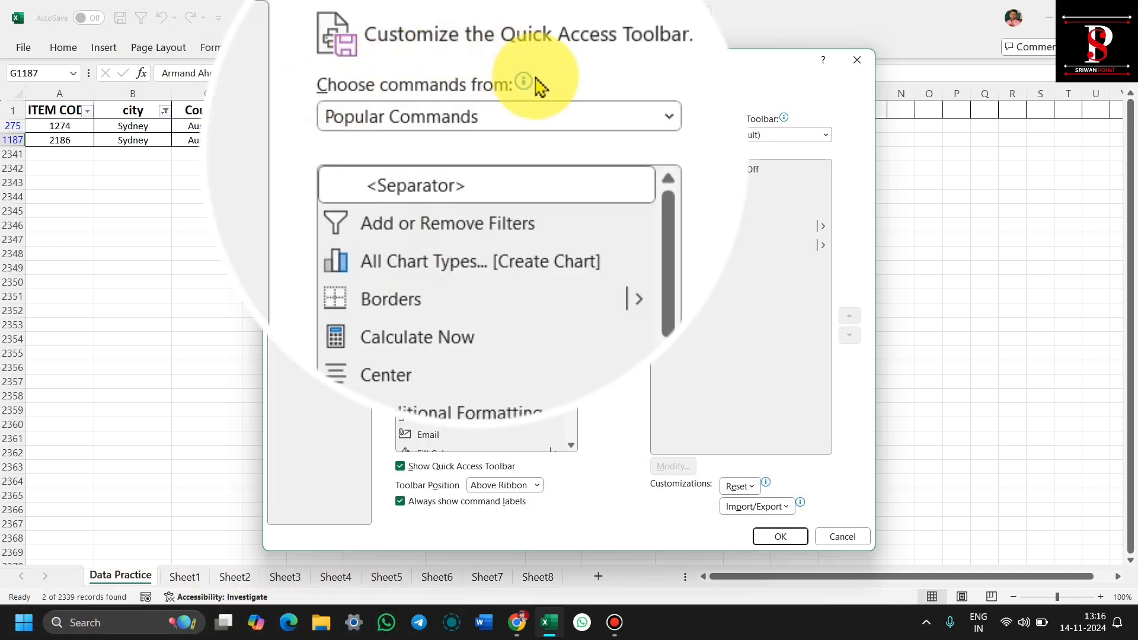
click(647, 114)
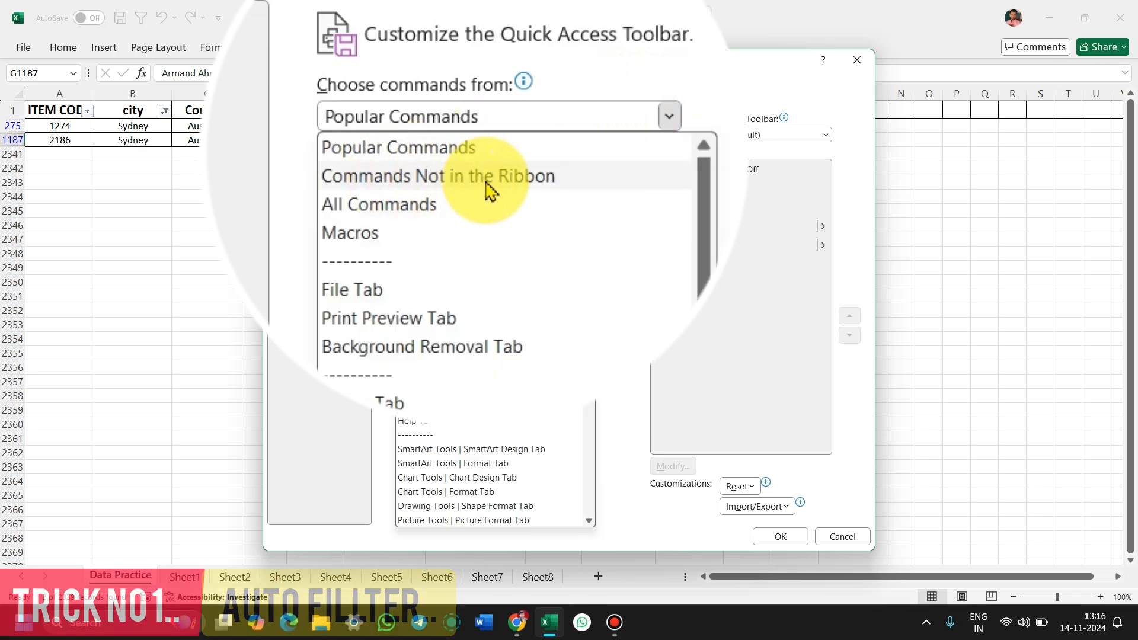
click(418, 178)
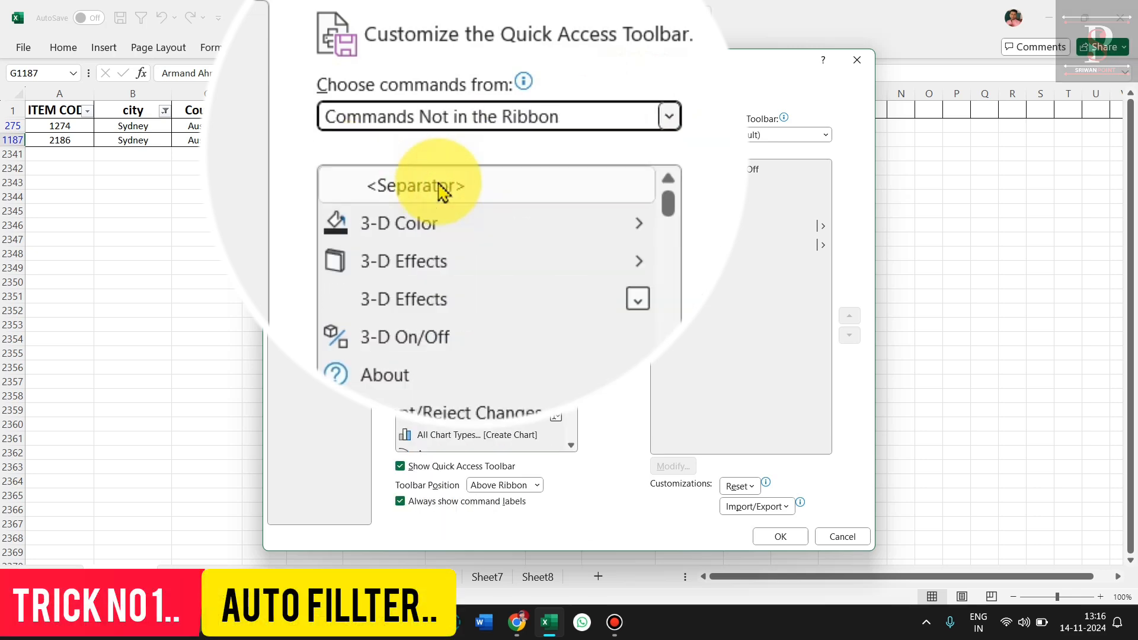
scroll(457, 247, down, 2)
scroll(458, 248, down, 1)
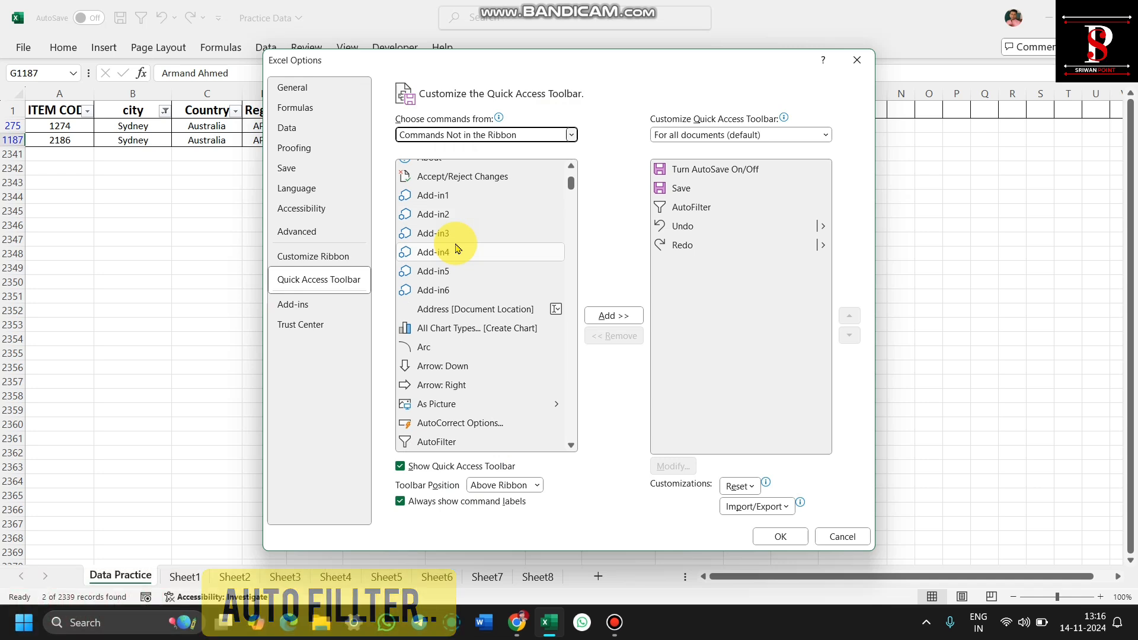
scroll(457, 248, down, 1)
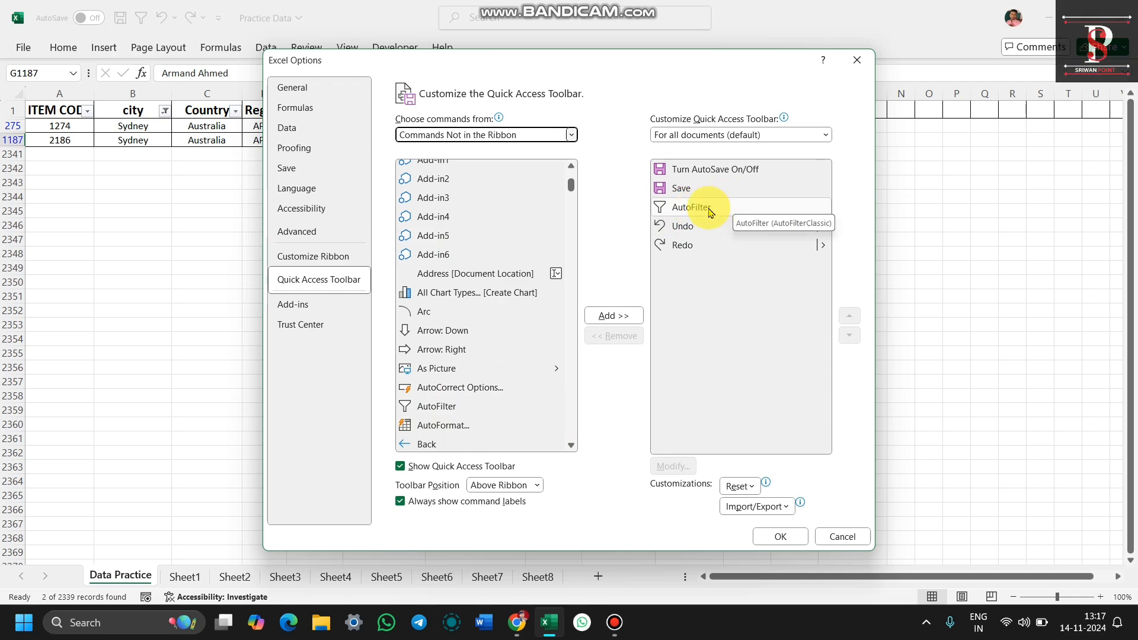
click(778, 536)
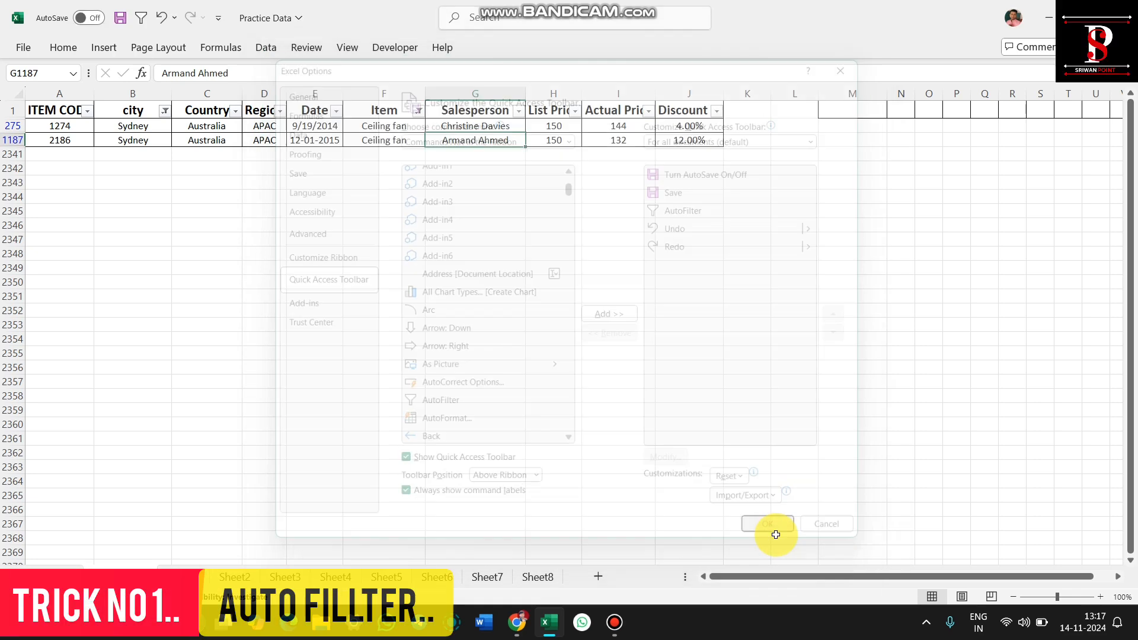
Remove the city and item filters so the whole Data Practice table is listed again
click(472, 356)
key(alt+a)
key(c)
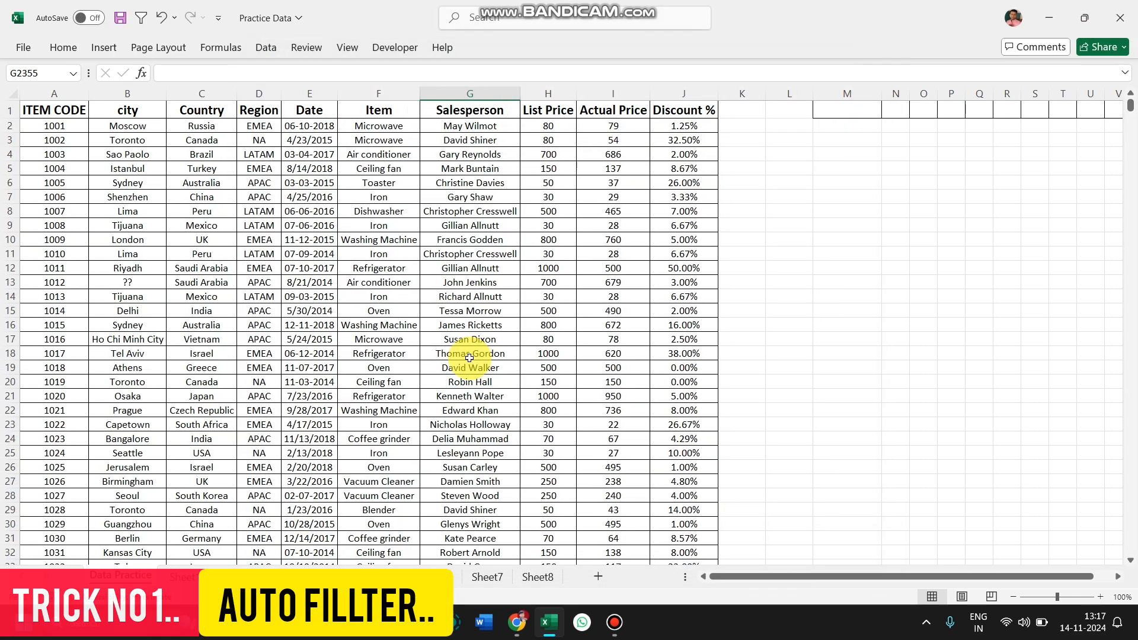
Filter the Data Practice table to rows with the city Lima by applying AutoFilter to a Lima cell
click(110, 214)
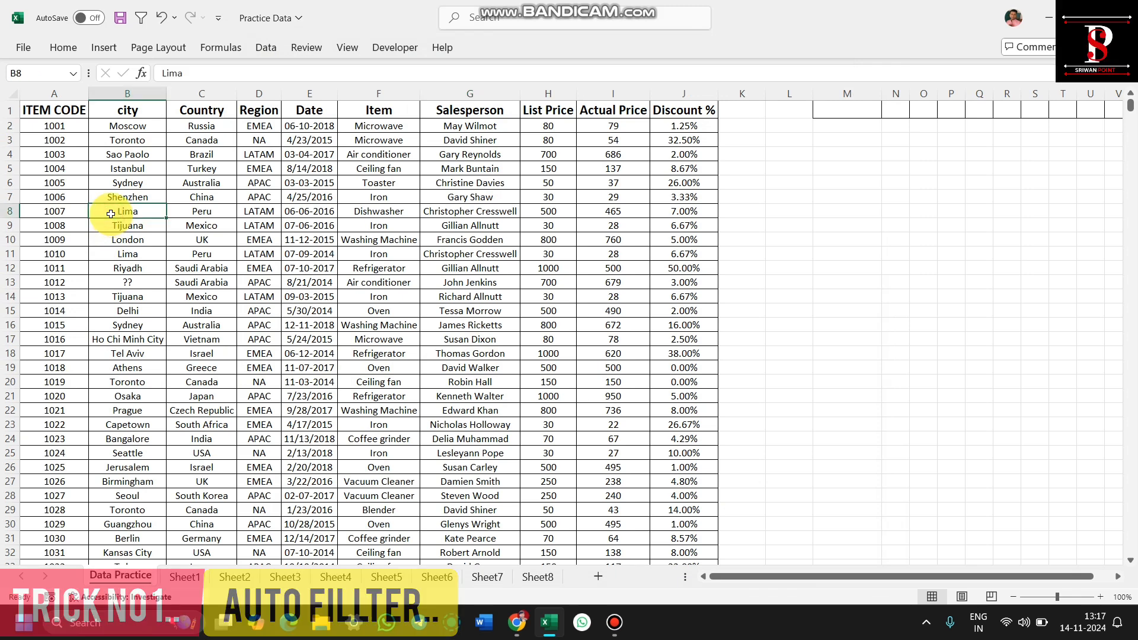
click(141, 19)
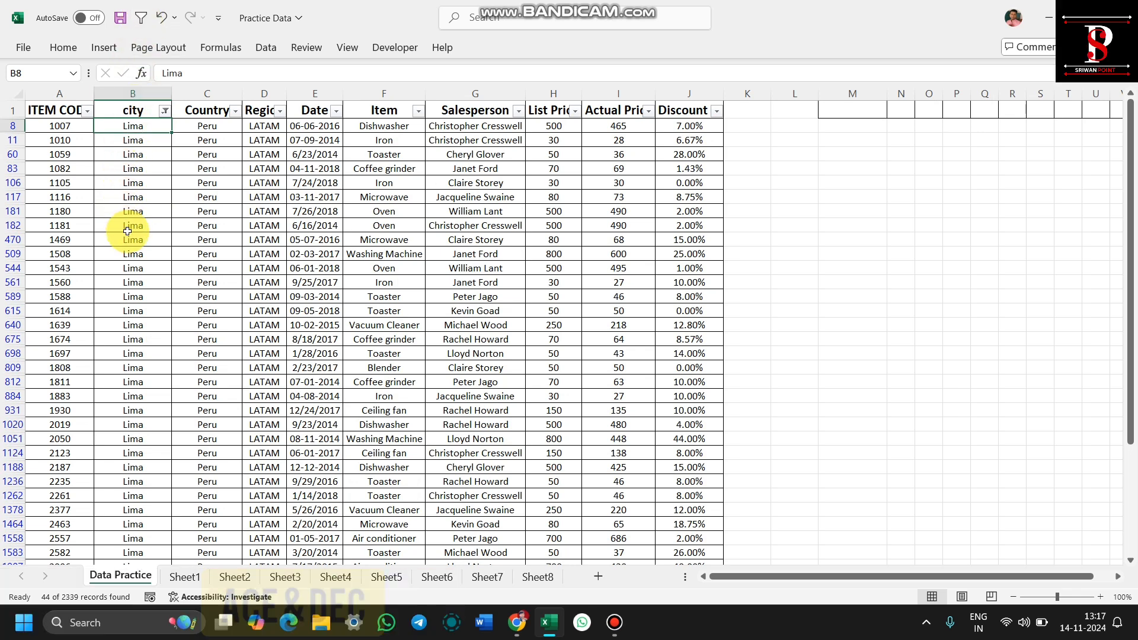
click(142, 325)
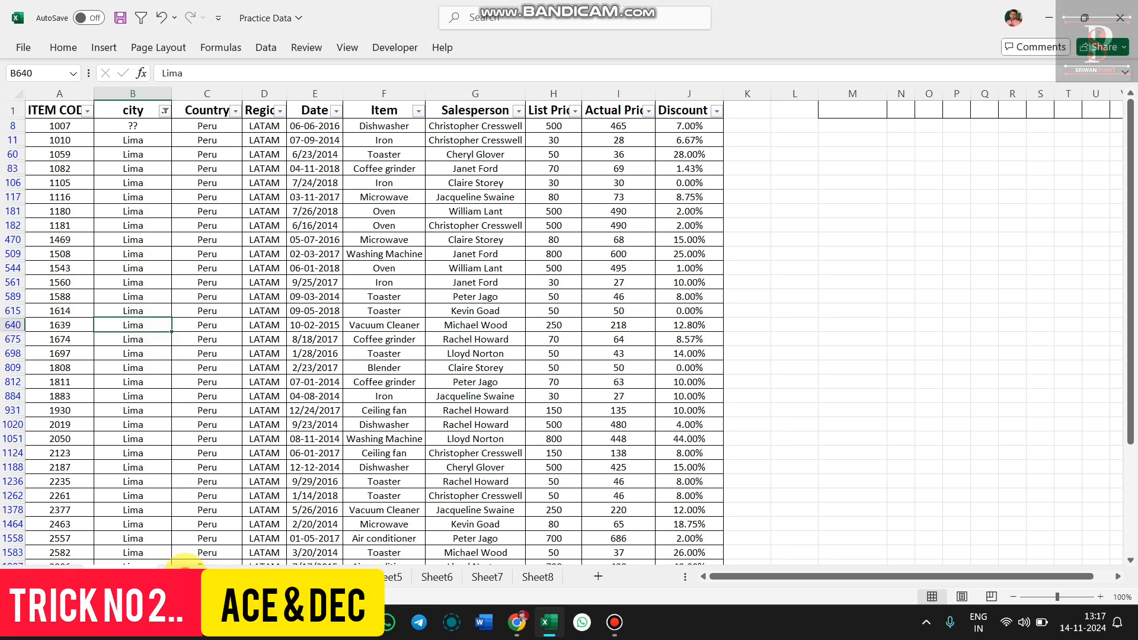
Go to Sheet1 and sort the city and item code table in ascending order by city
key(ctrl+Page_Down)
click(242, 339)
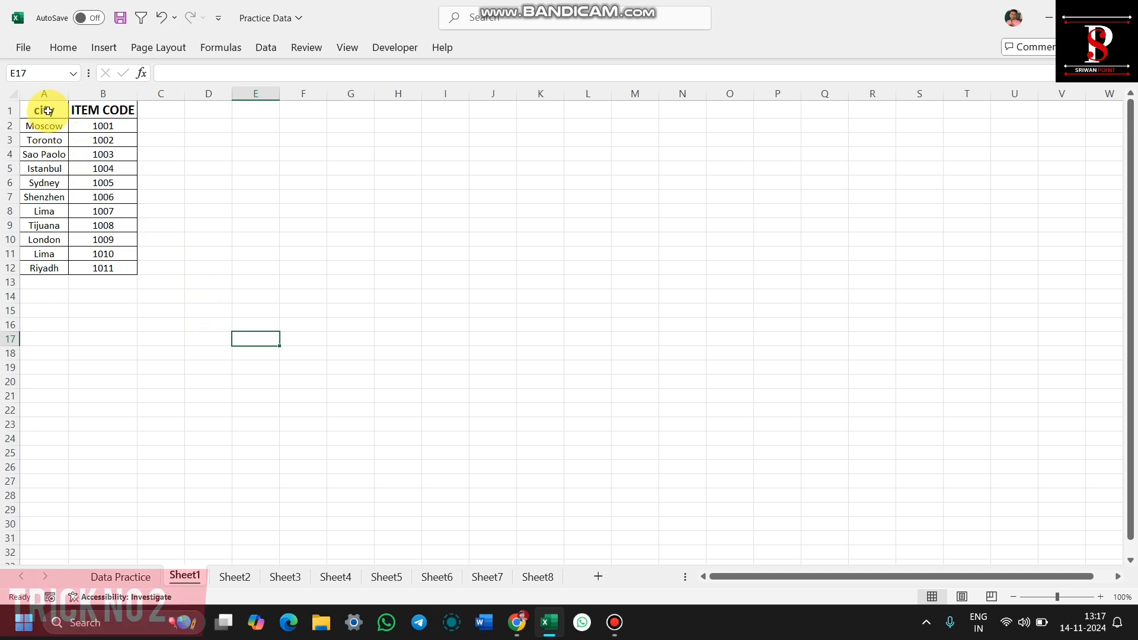
drag(48, 111, 126, 281)
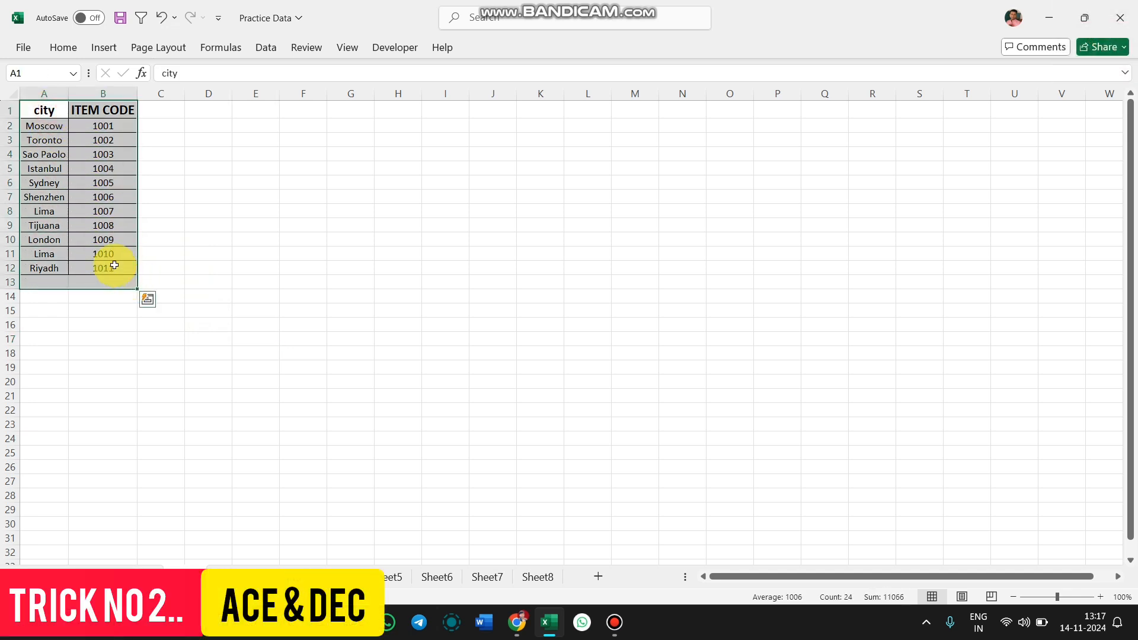
key(alt)
key(a)
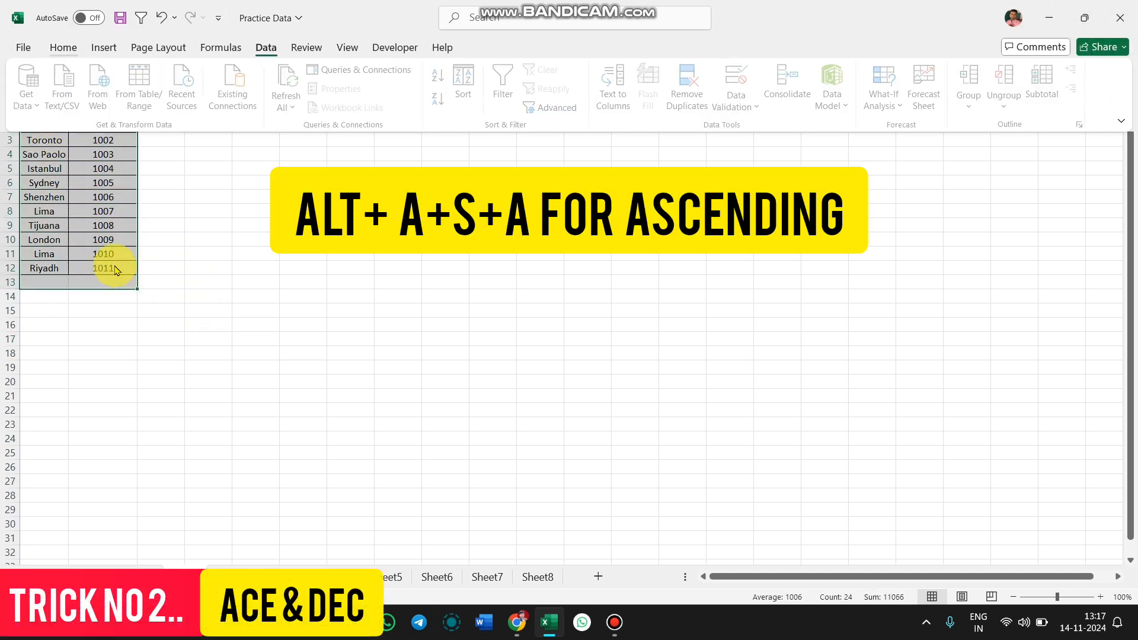
key(s)
key(a)
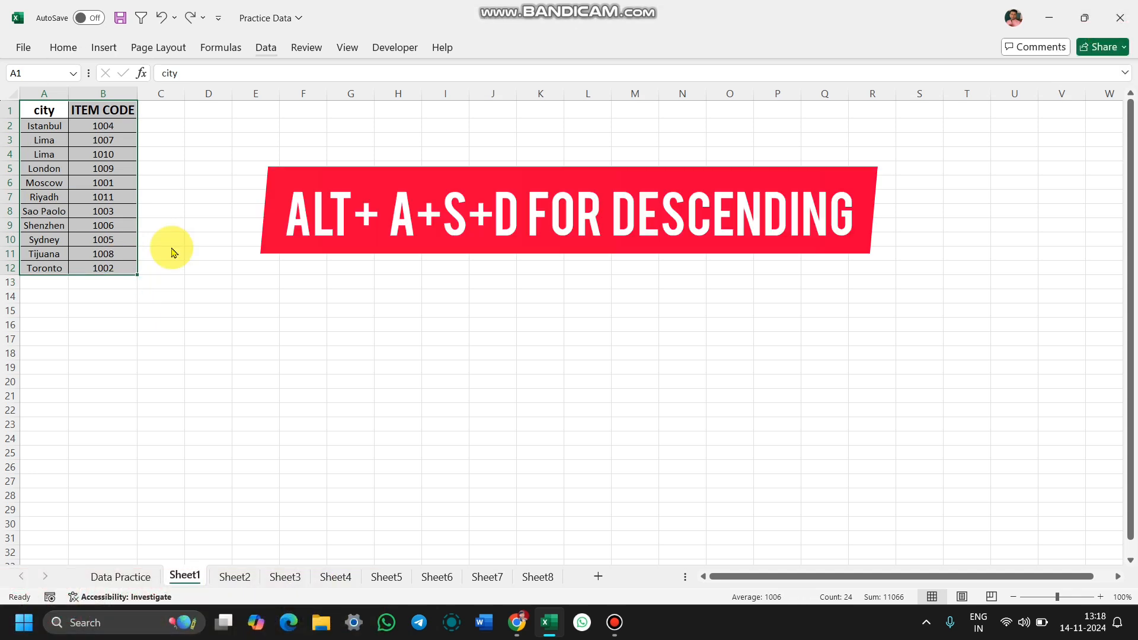
Sort the Sheet1 city and item code table in descending order by city
key(alt)
key(a)
key(s)
key(d)
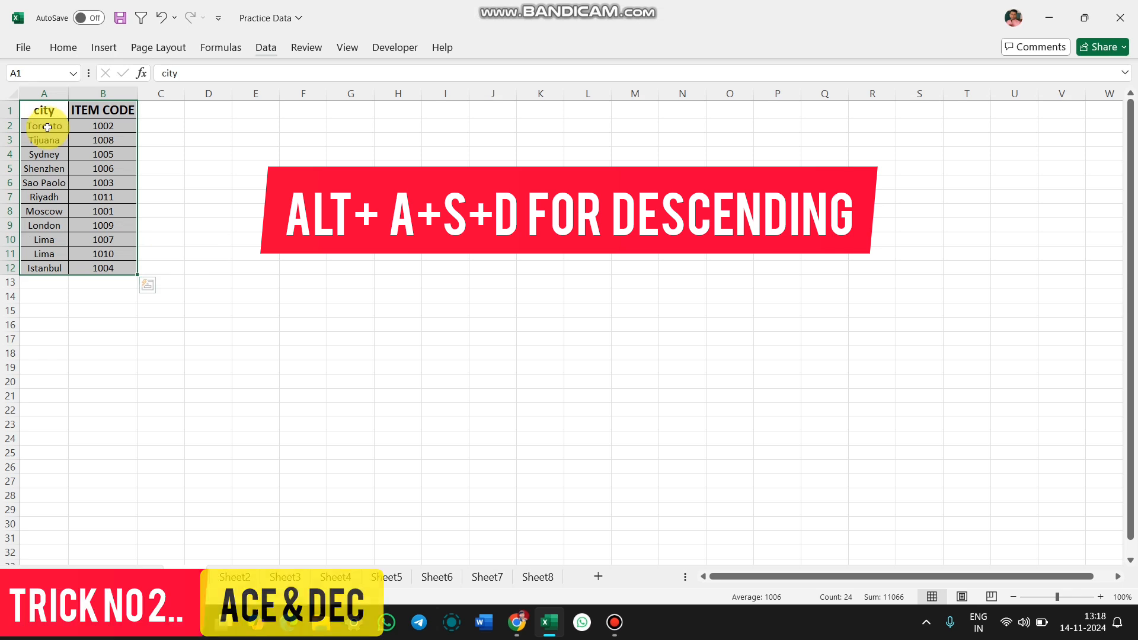
drag(48, 126, 129, 278)
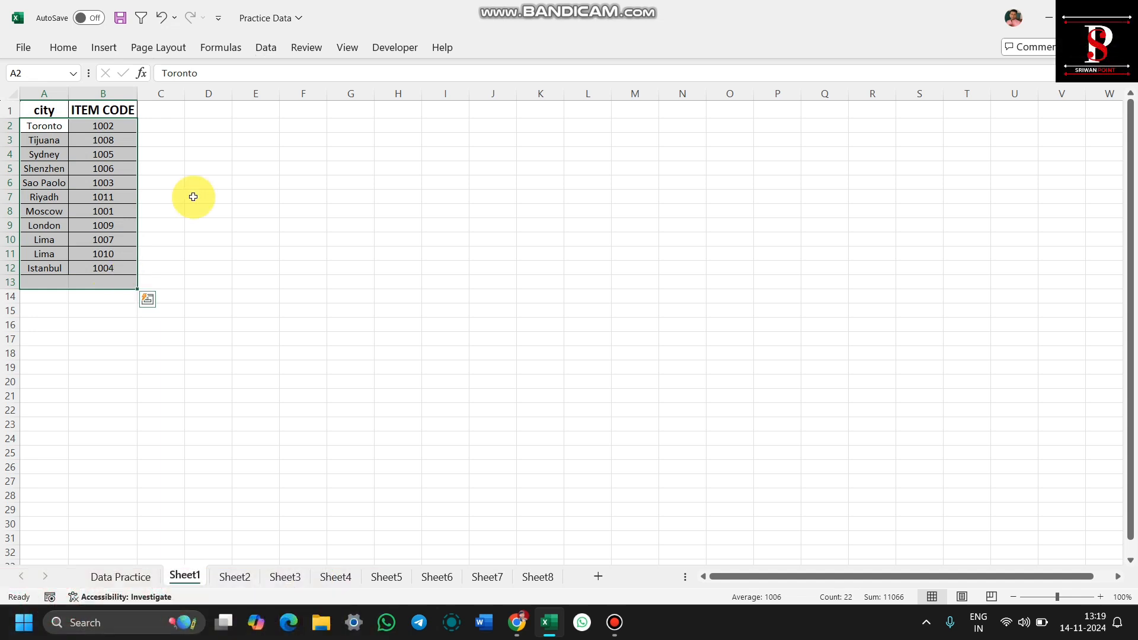
click(217, 250)
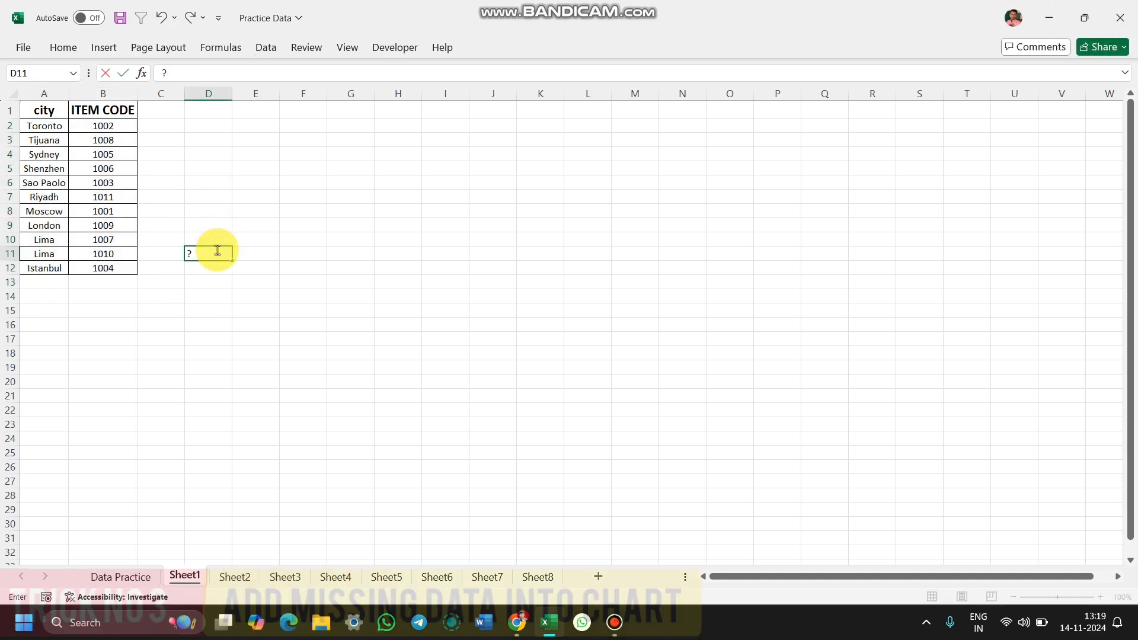
click(201, 294)
On Sheet2, insert a 2-D clustered column chart from the city and item code data in A1:B23
click(239, 585)
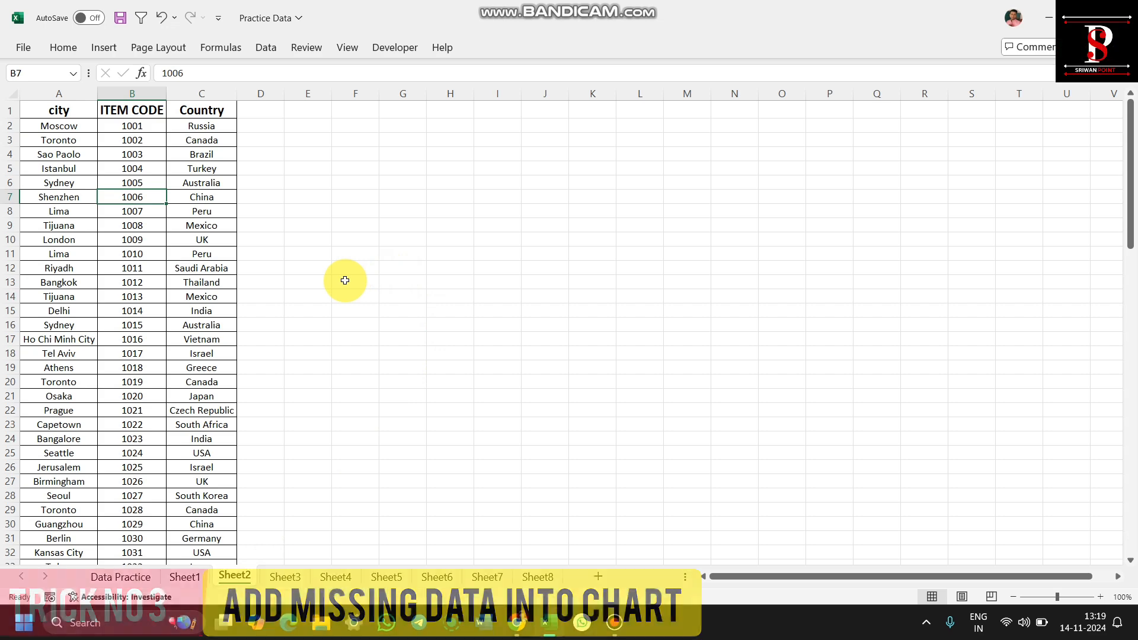
drag(53, 109, 132, 211)
drag(190, 402, 156, 424)
click(279, 49)
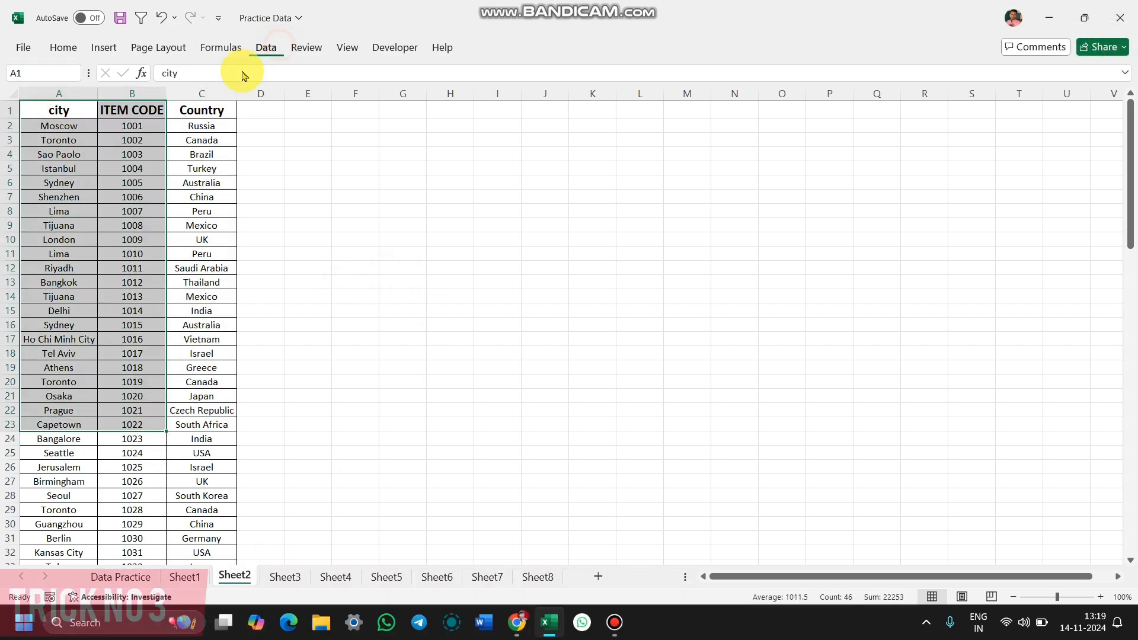
click(103, 49)
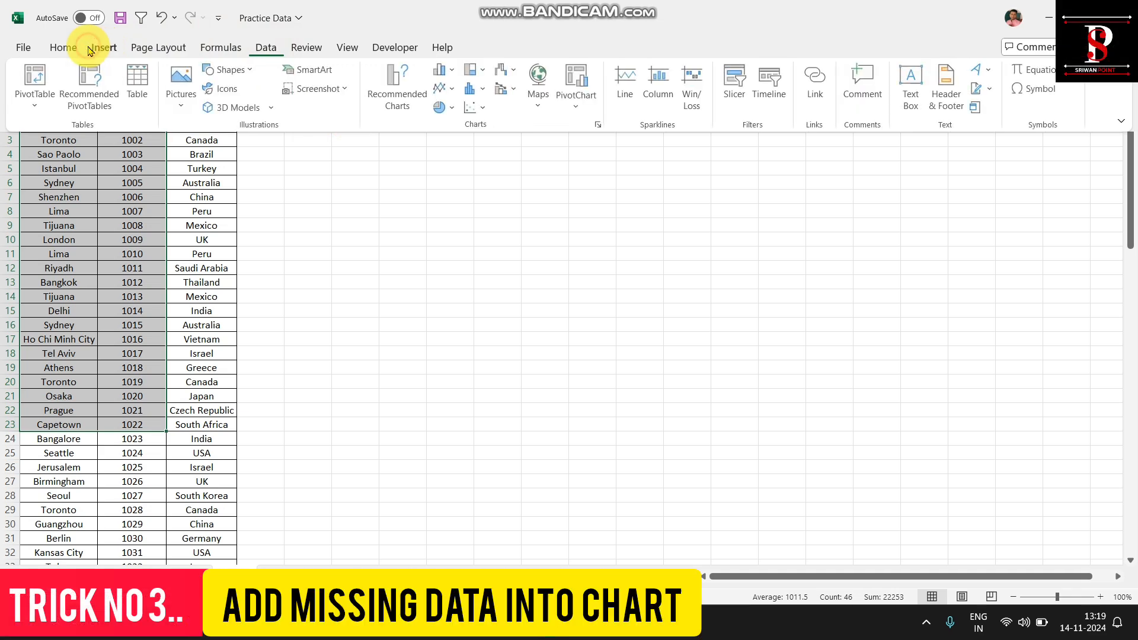
click(438, 71)
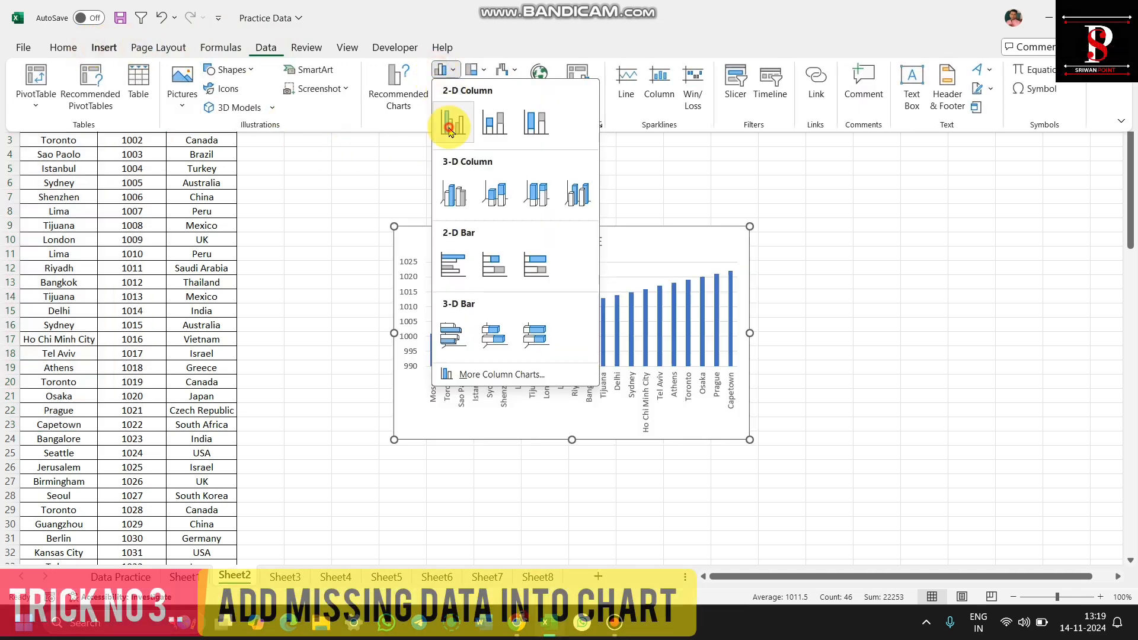
click(451, 121)
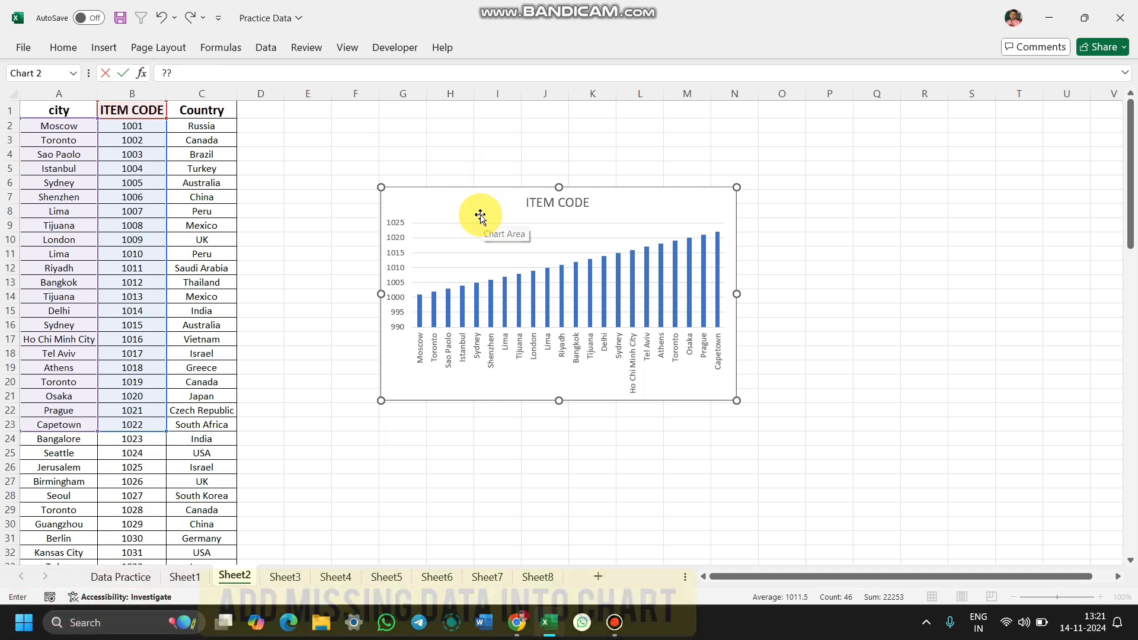
Inspect the column chart's data source range and series, leaving the settings as they are
right_click(421, 205)
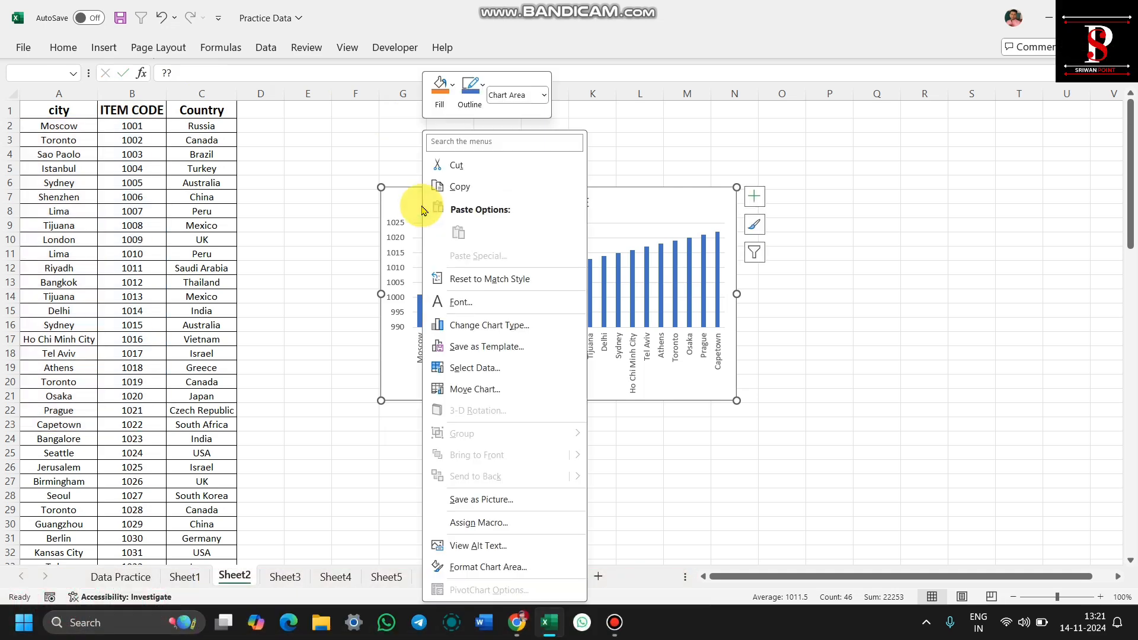
click(475, 368)
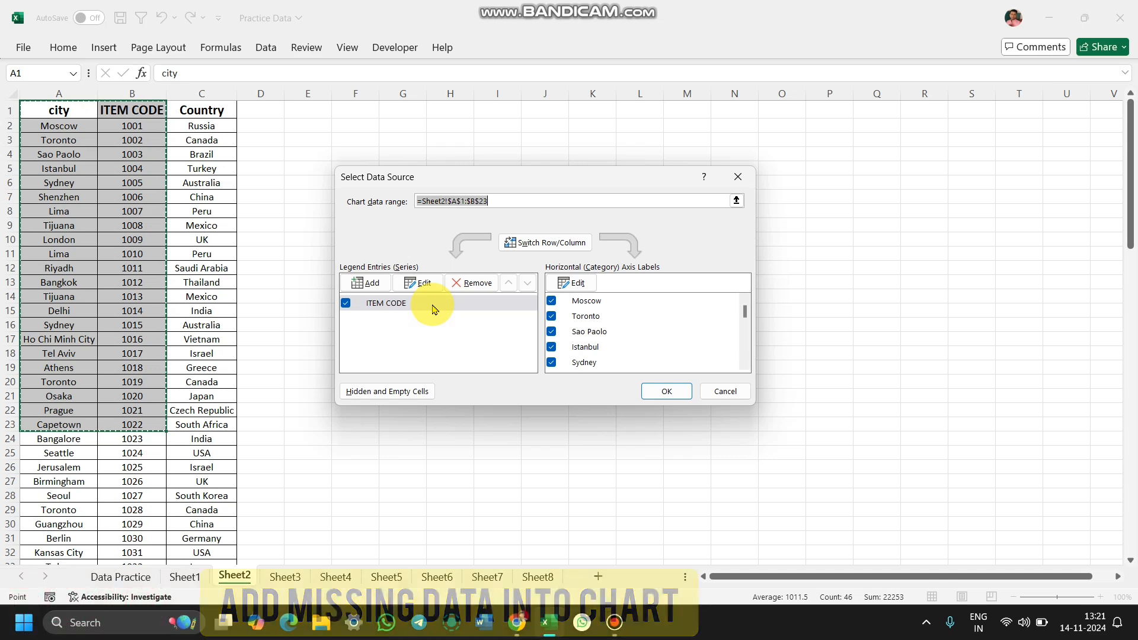
click(720, 392)
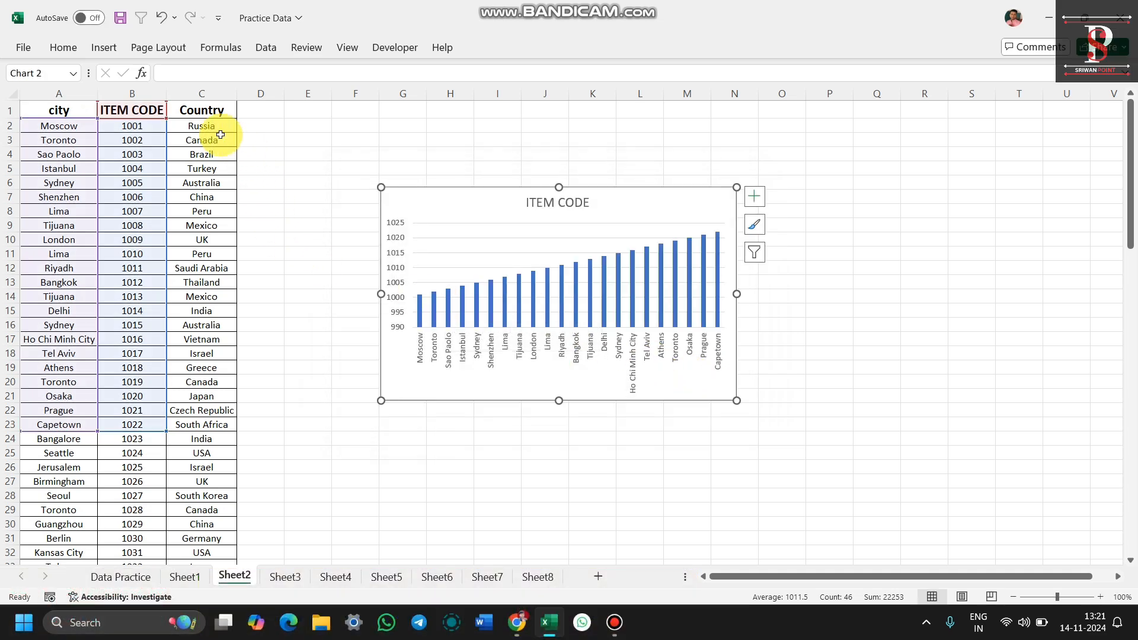
Copy the country values in C2:C23 and paste them into the ITEM CODE column chart as missing data
drag(221, 127, 193, 432)
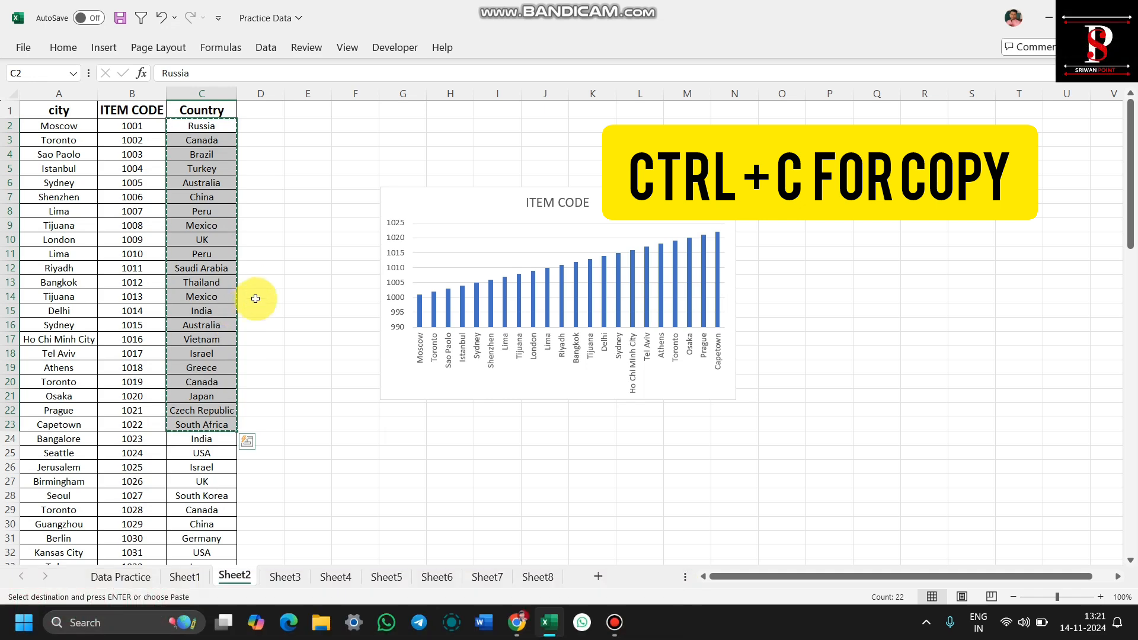
click(453, 209)
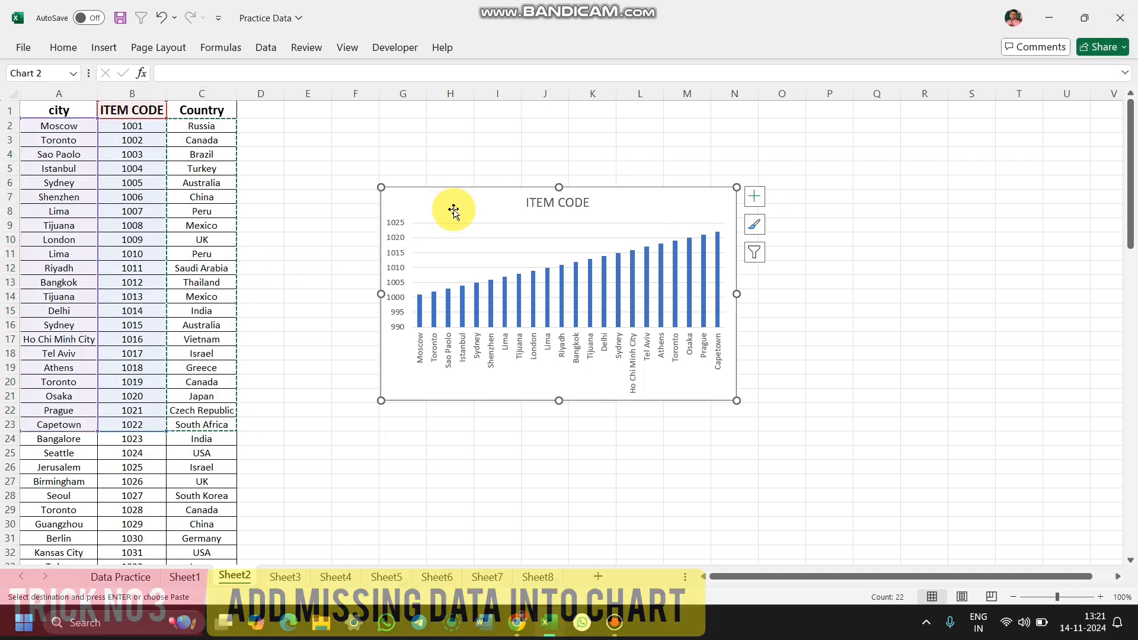
key(ctrl+v)
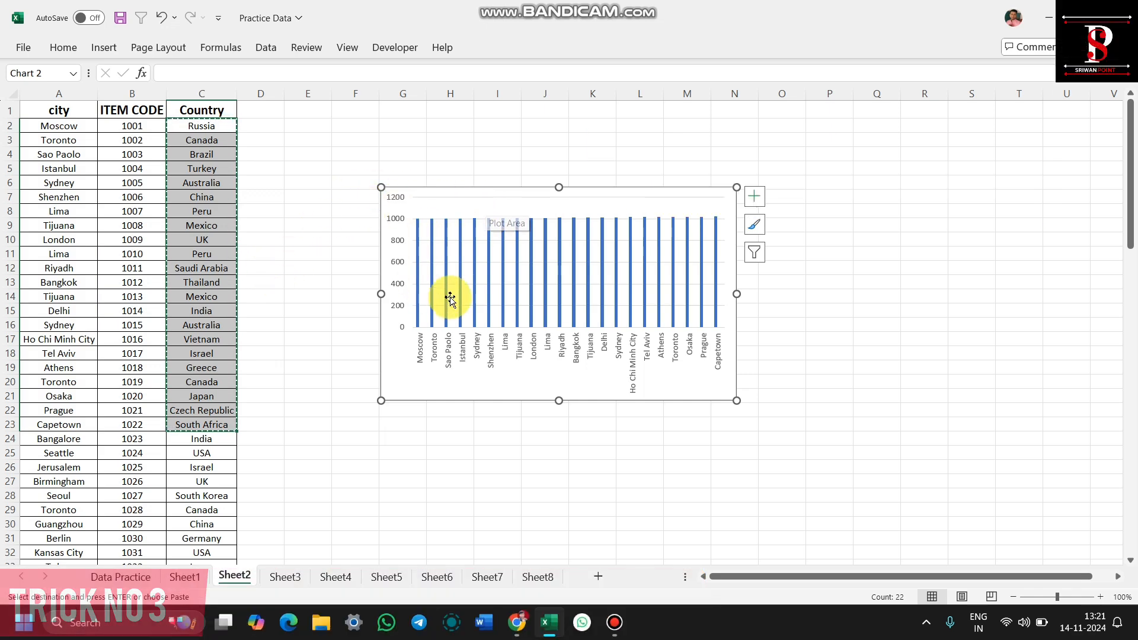
key(Return)
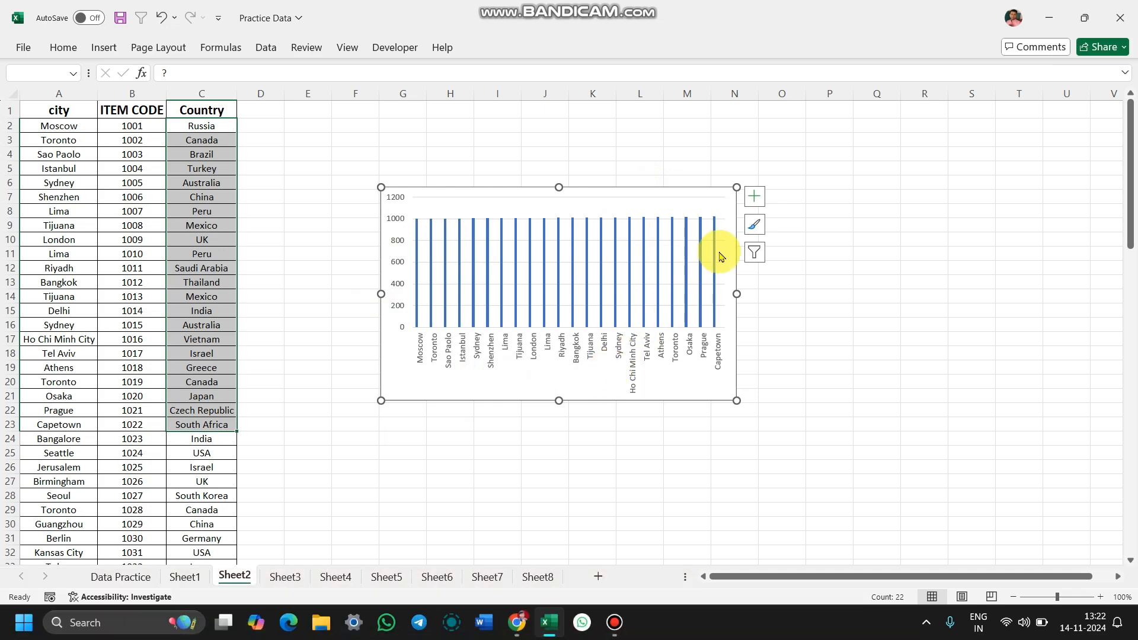
click(752, 200)
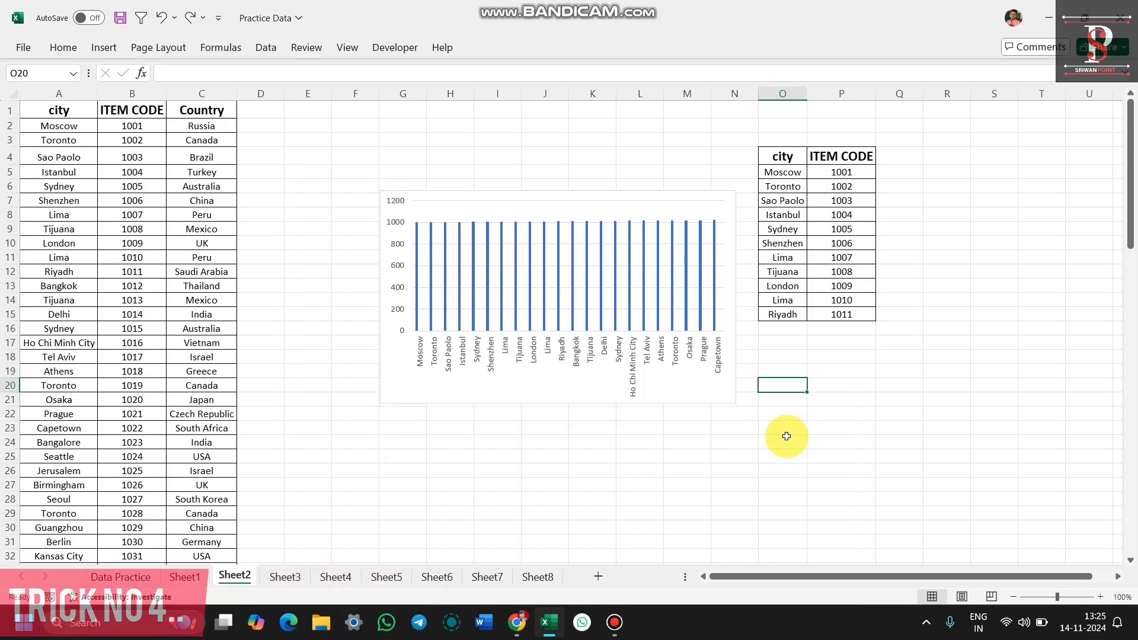
Start a VLOOKUP formula in Q5 with O5 as the lookup value and A1:C97 as the table array
click(900, 155)
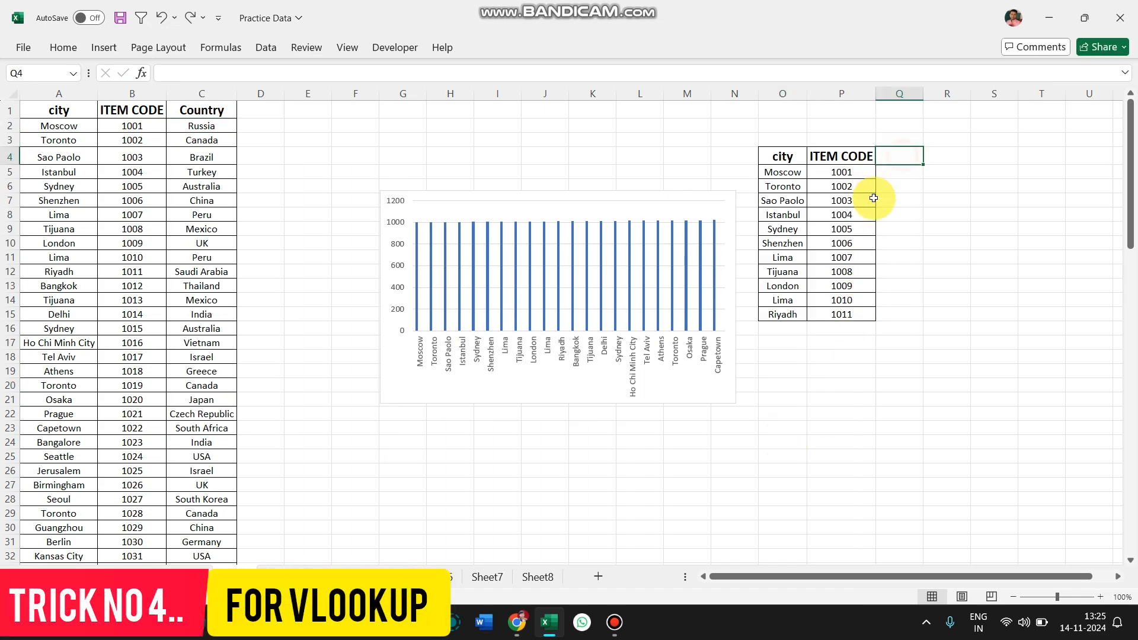
key(Down)
text(=VLOOKUP()
key(Left)
key(Left)
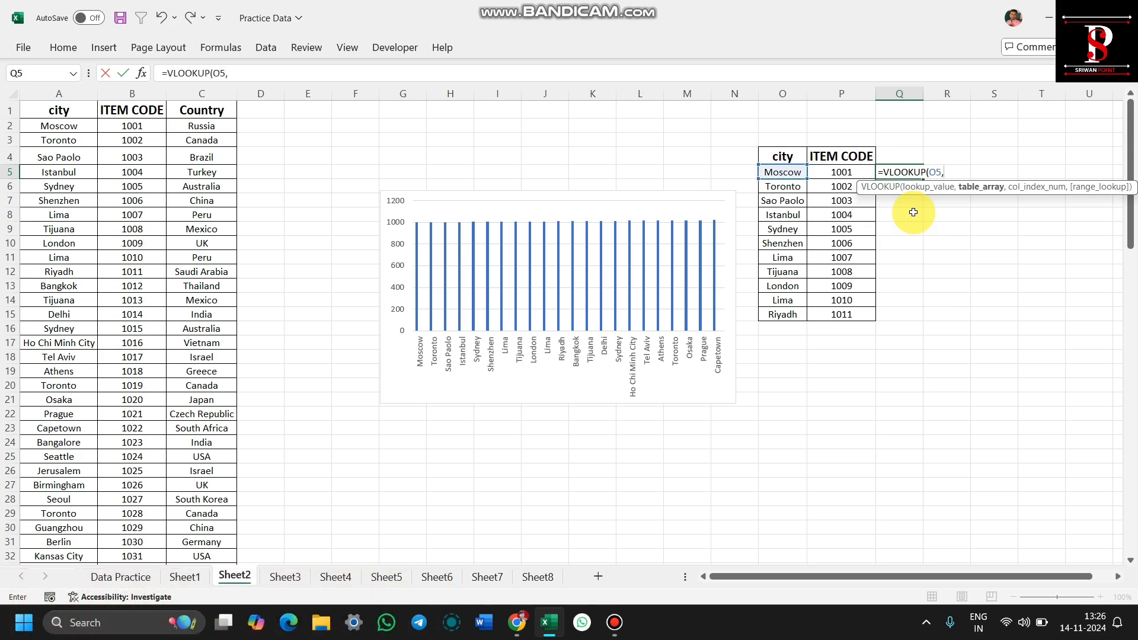
drag(70, 107, 255, 542)
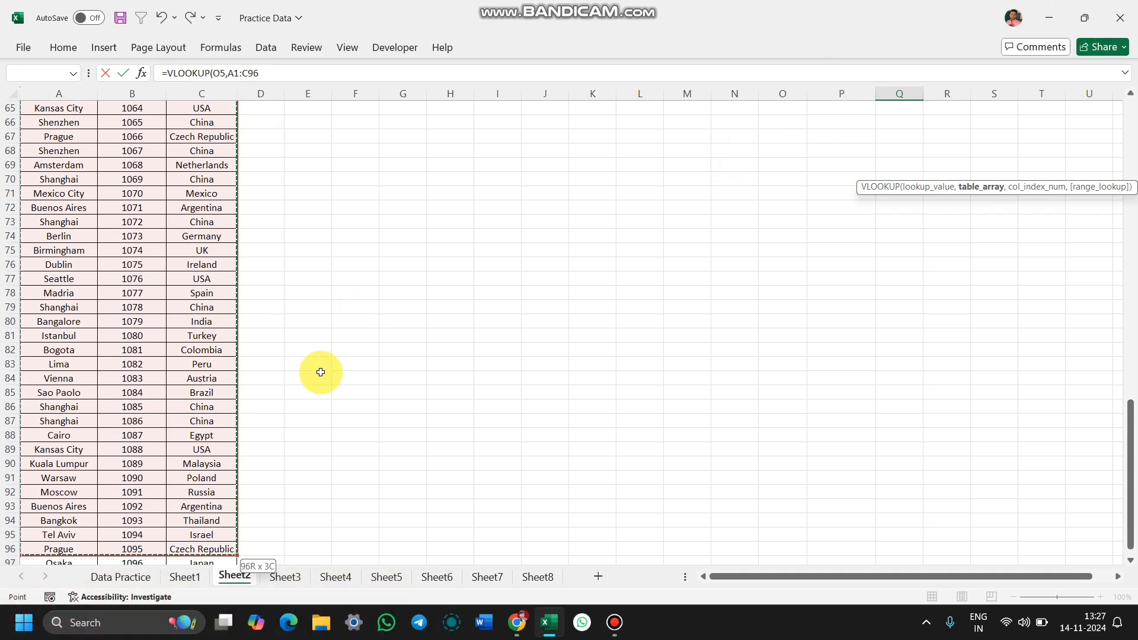
scroll(321, 372, down, 1)
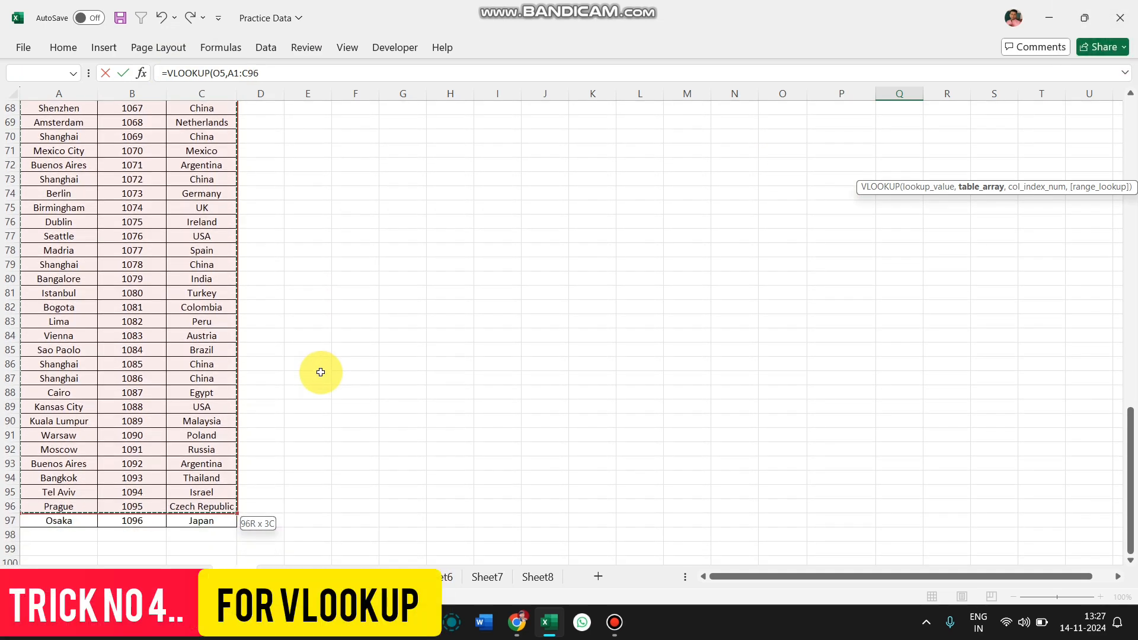
key(shift+Down)
key(ctrl+BackSpace)
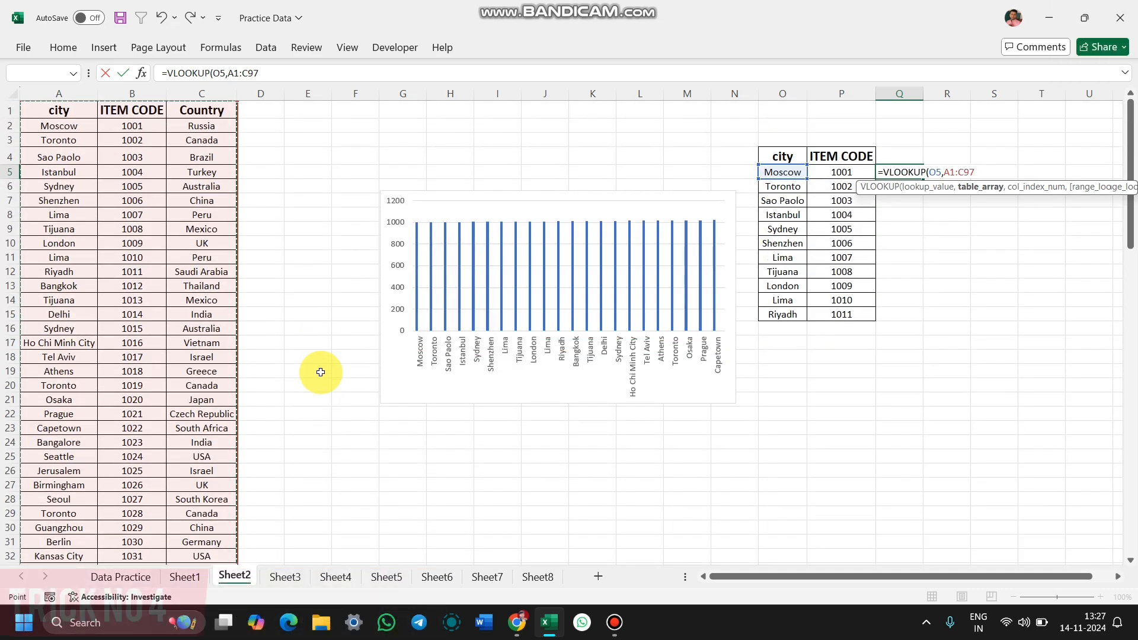
Complete the Q5 VLOOKUP with column index 3 and exact match 0, and fill it down to Q15
text(,3)
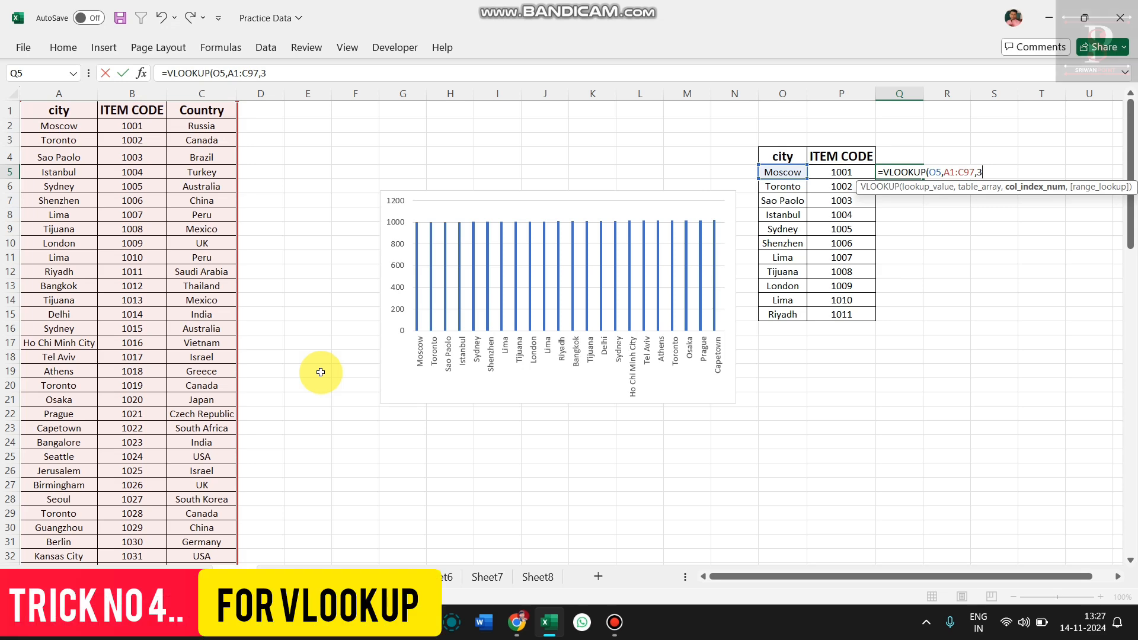
text(,0)
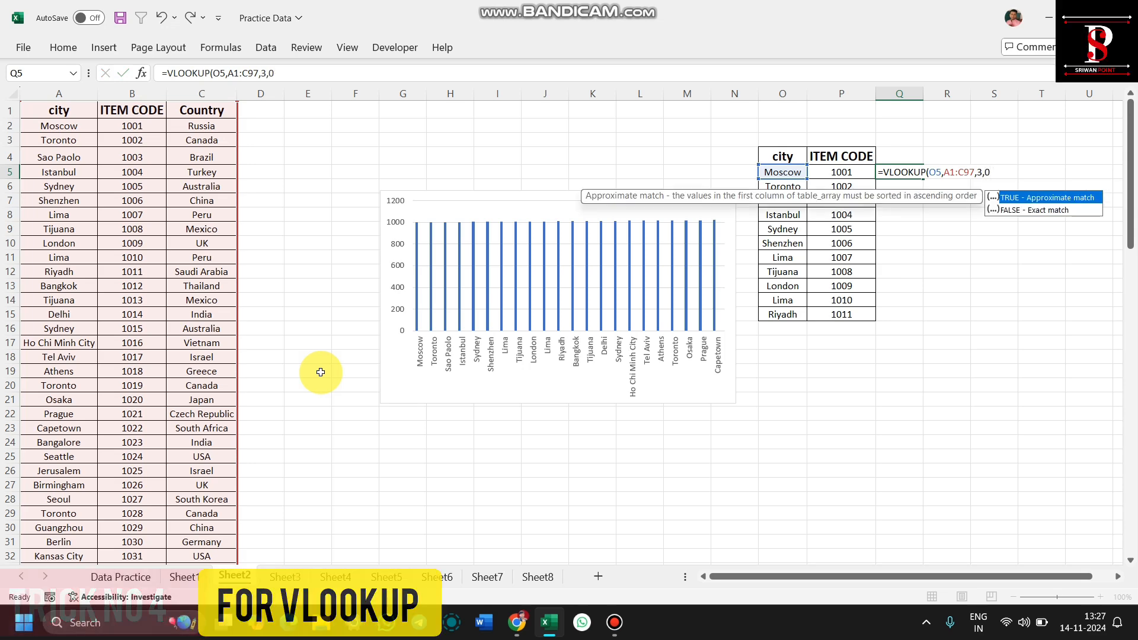
key(Return)
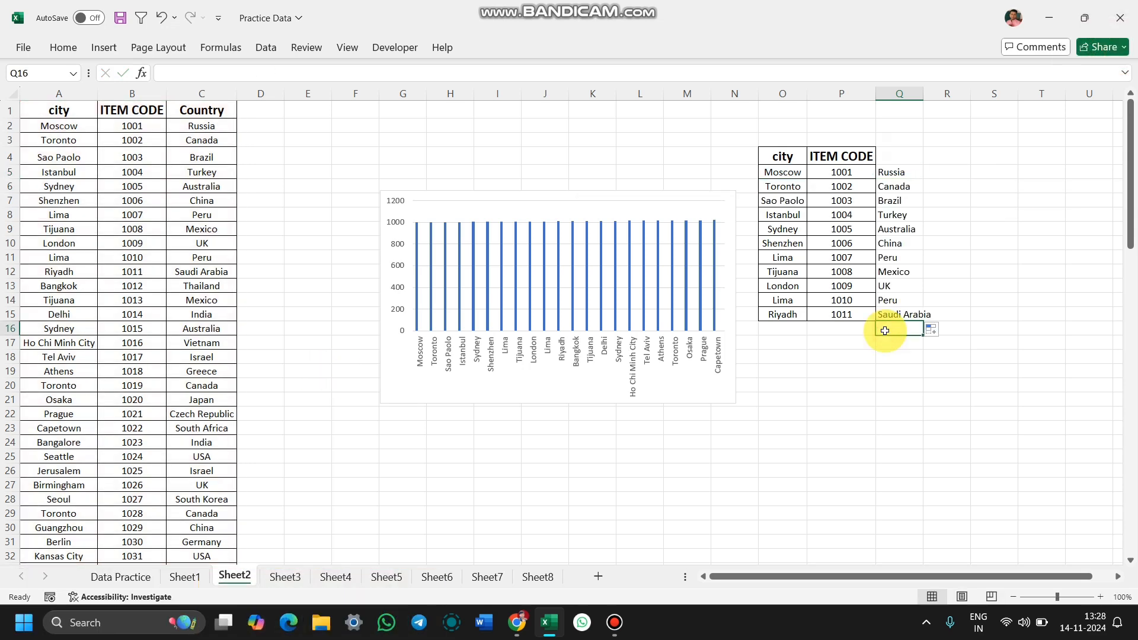
scroll(202, 279, down, 4)
scroll(199, 276, up, 4)
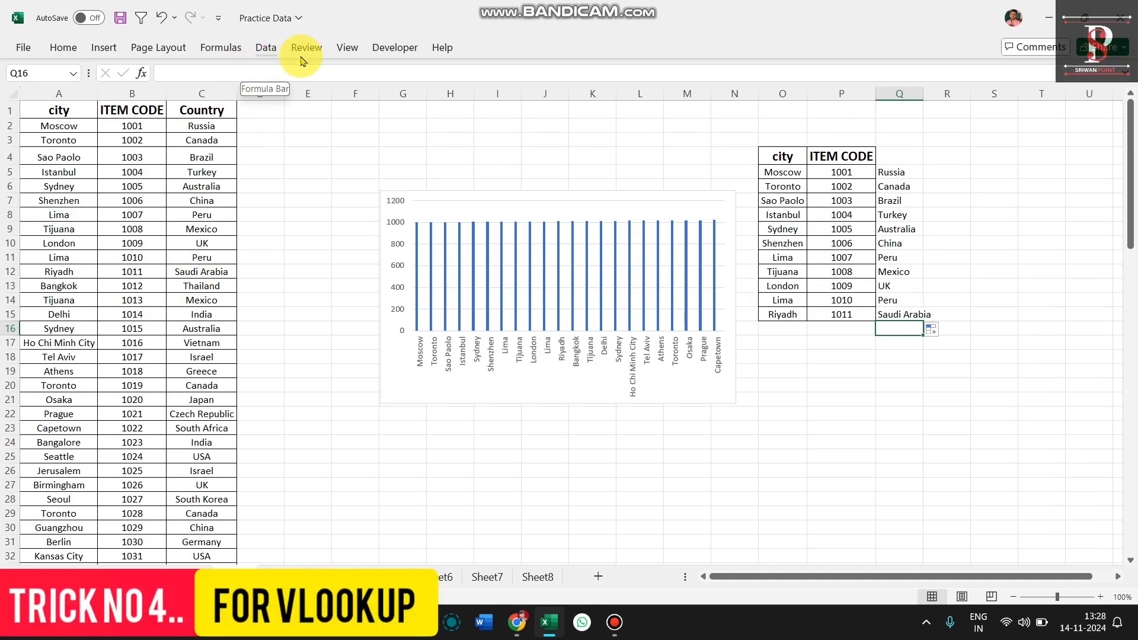
click(892, 173)
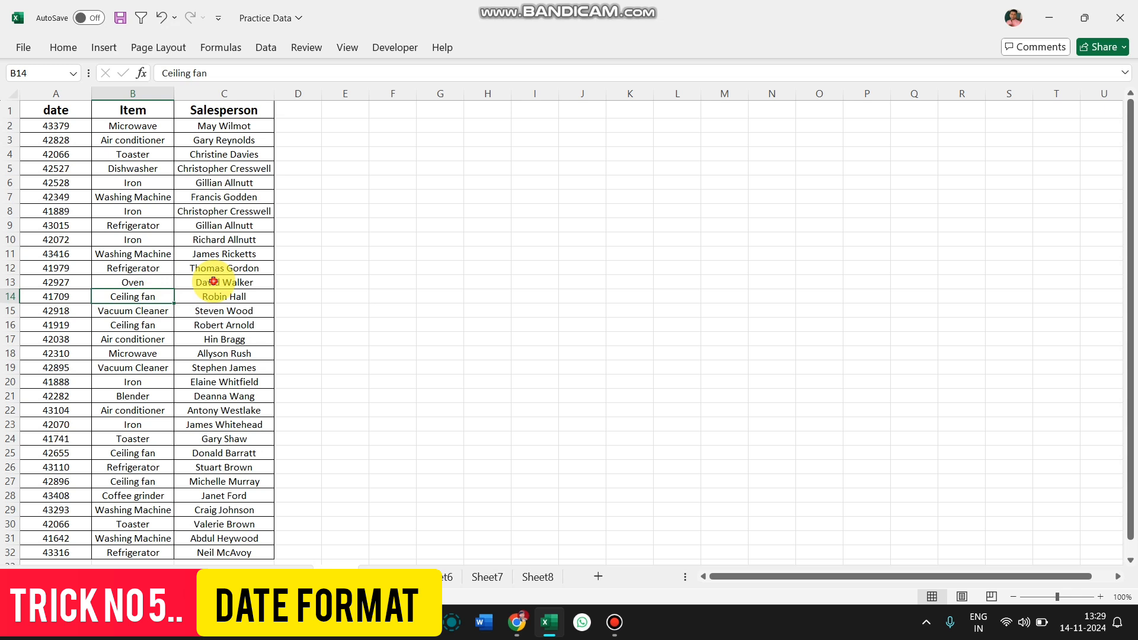
Format the serial numbers in A2:A32 on Sheet4 as dates in the day-month-year style, such as 06-Oct-18
click(213, 282)
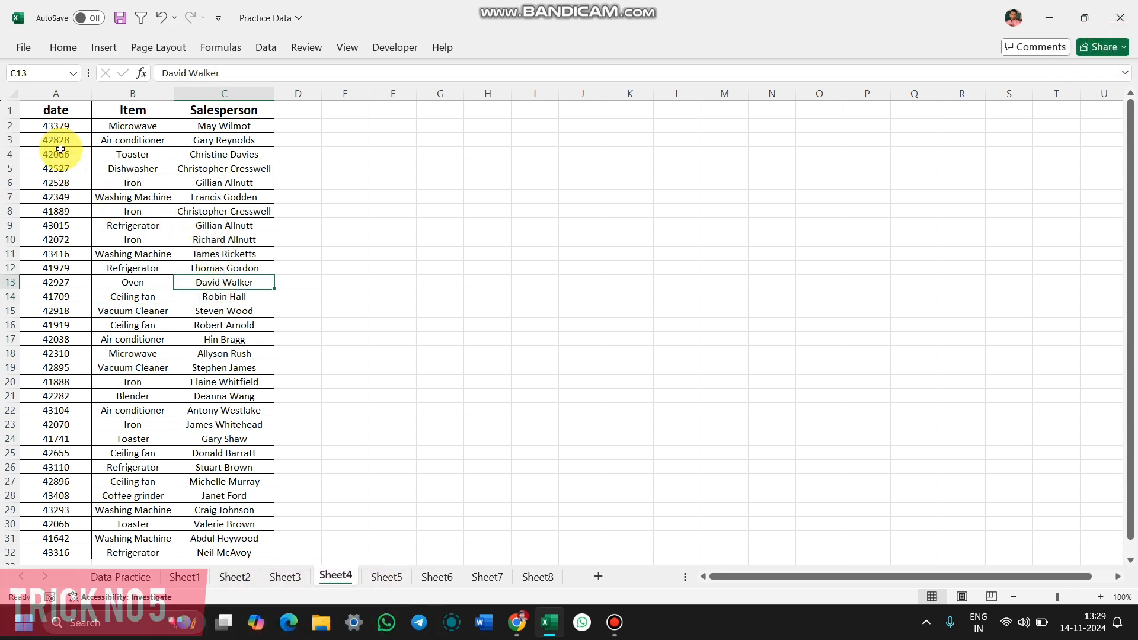
drag(56, 125, 55, 551)
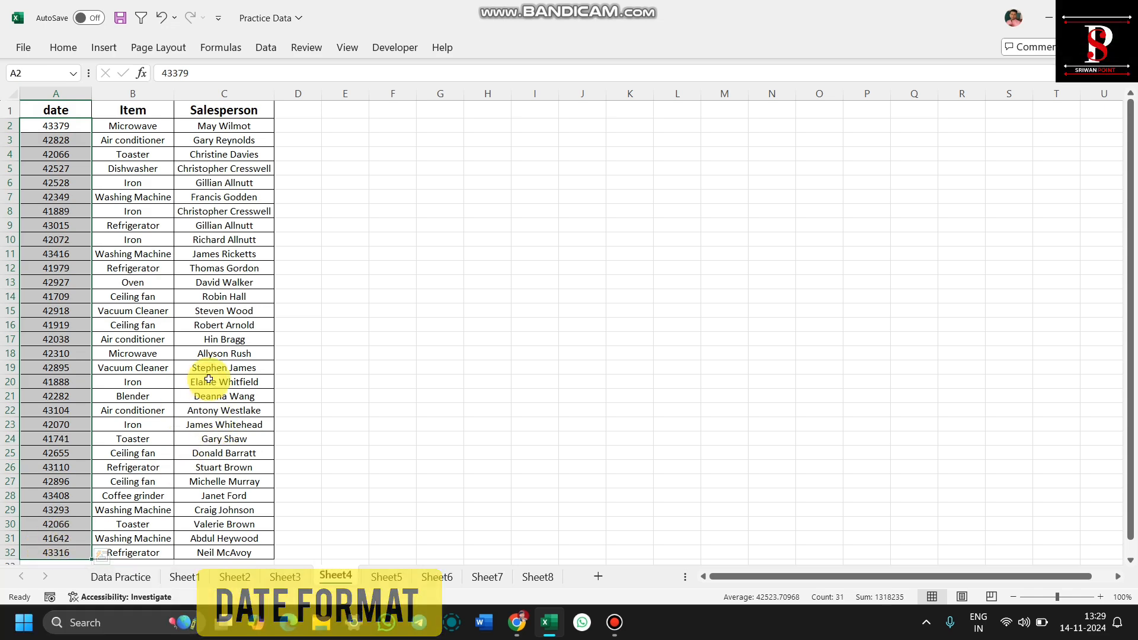
click(223, 352)
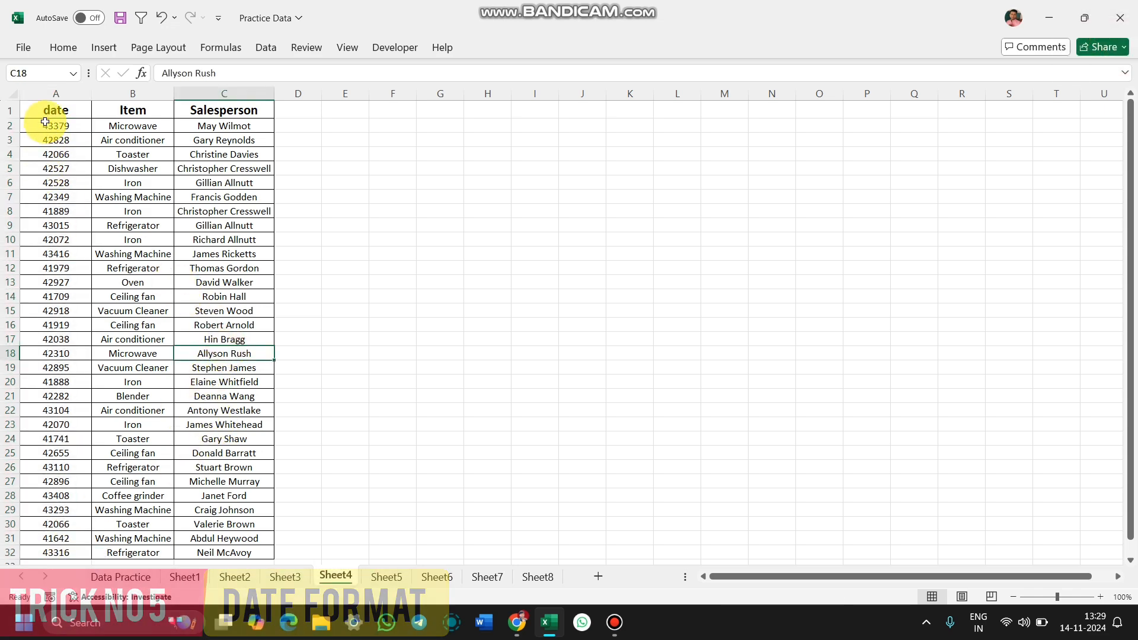
drag(51, 123, 56, 503)
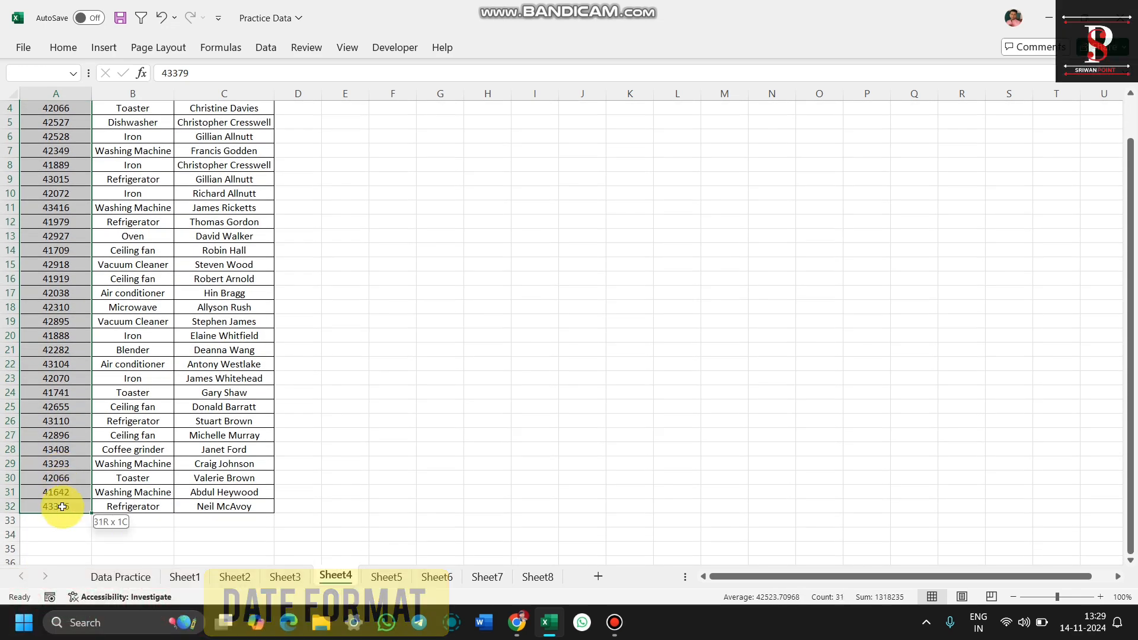
scroll(79, 428, up, 1)
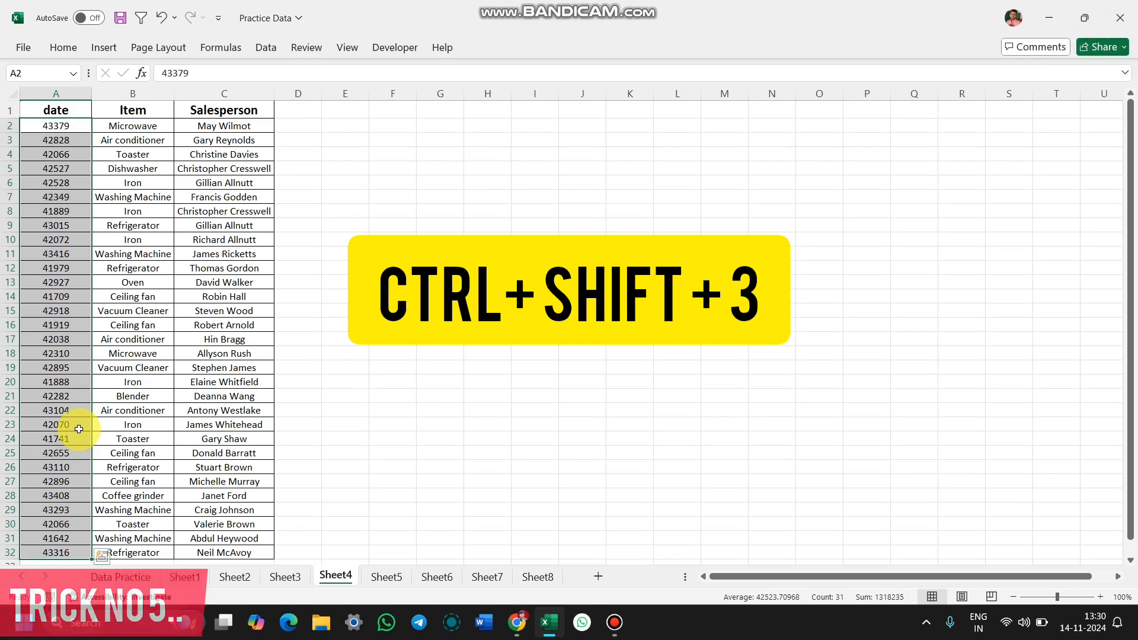
key(ctrl+shift+3)
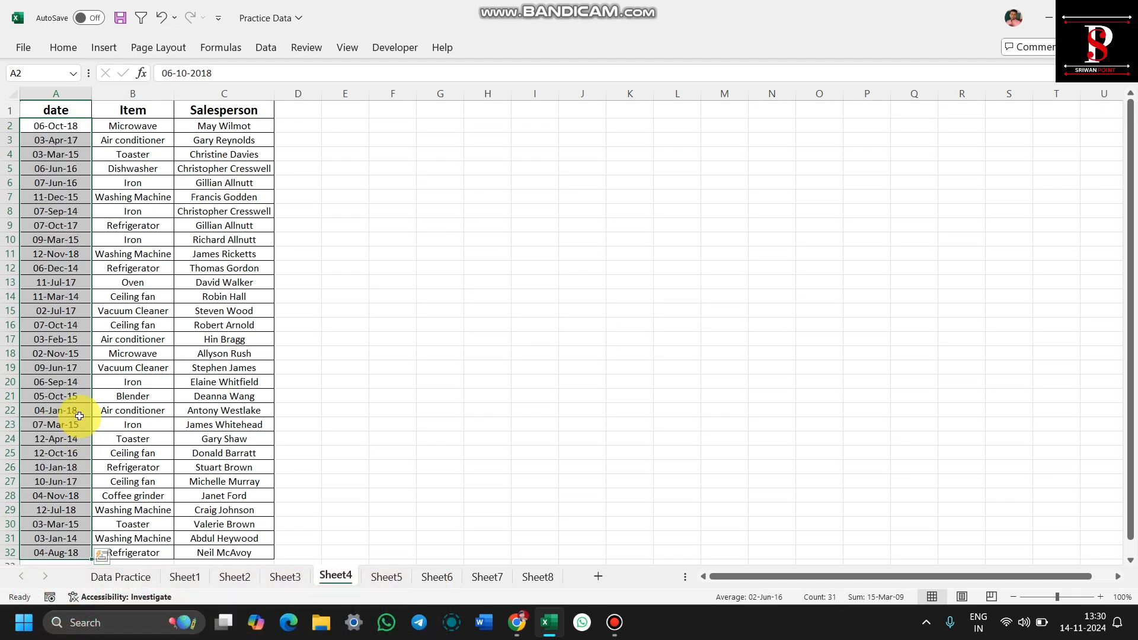
click(189, 241)
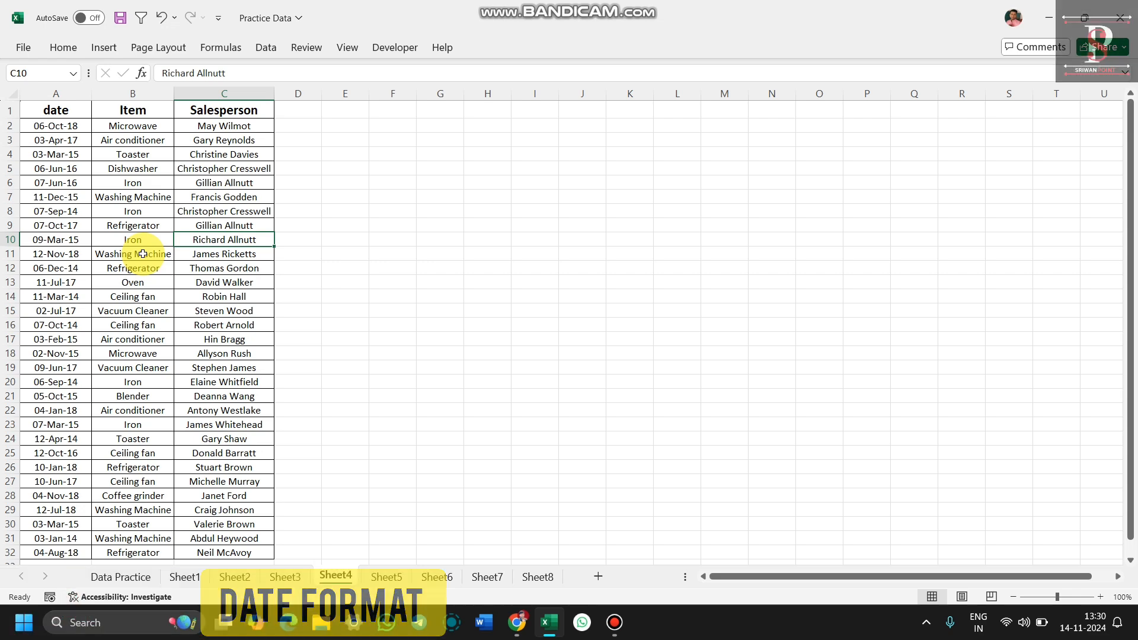
click(344, 297)
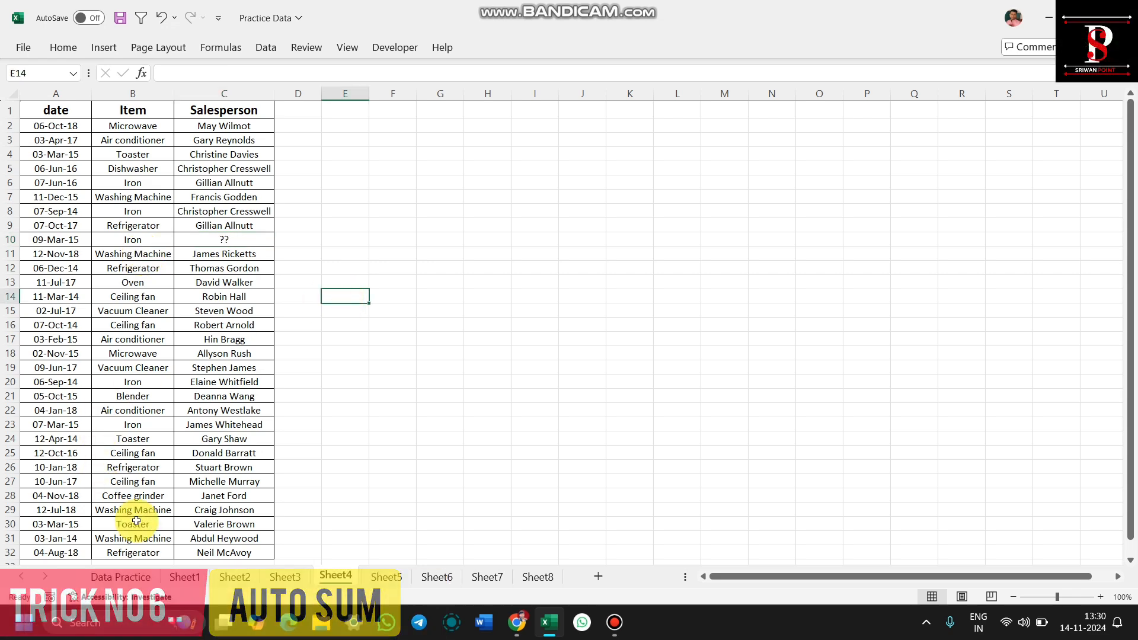
Go to Sheet5 and highlight the empty cells of the TOTAL column and of the TOTAL row
click(385, 576)
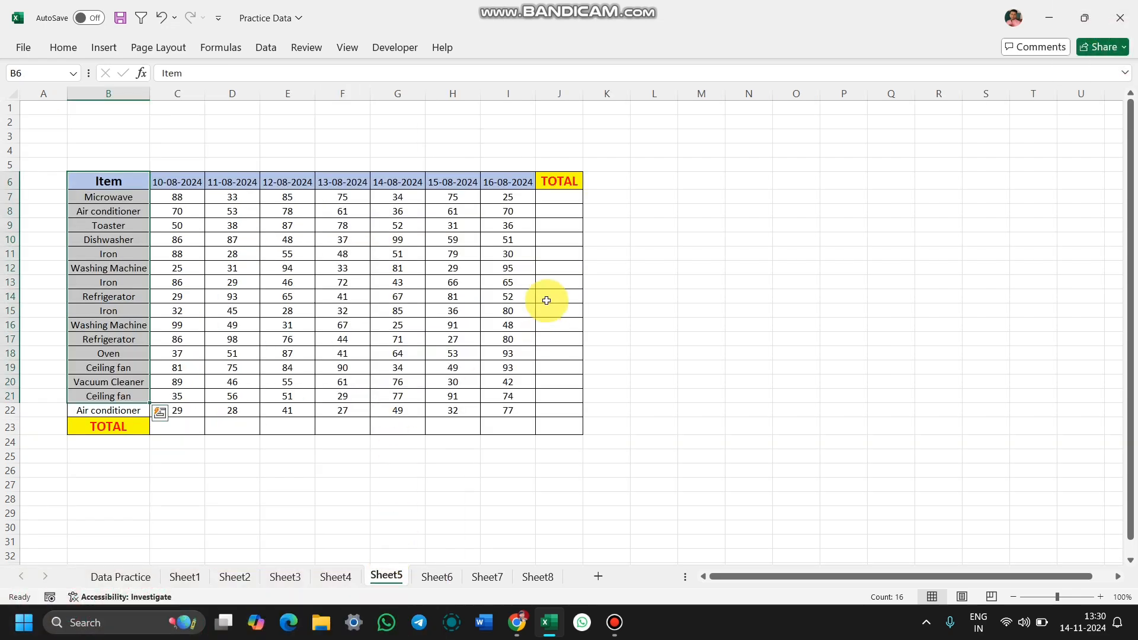
drag(558, 197, 559, 428)
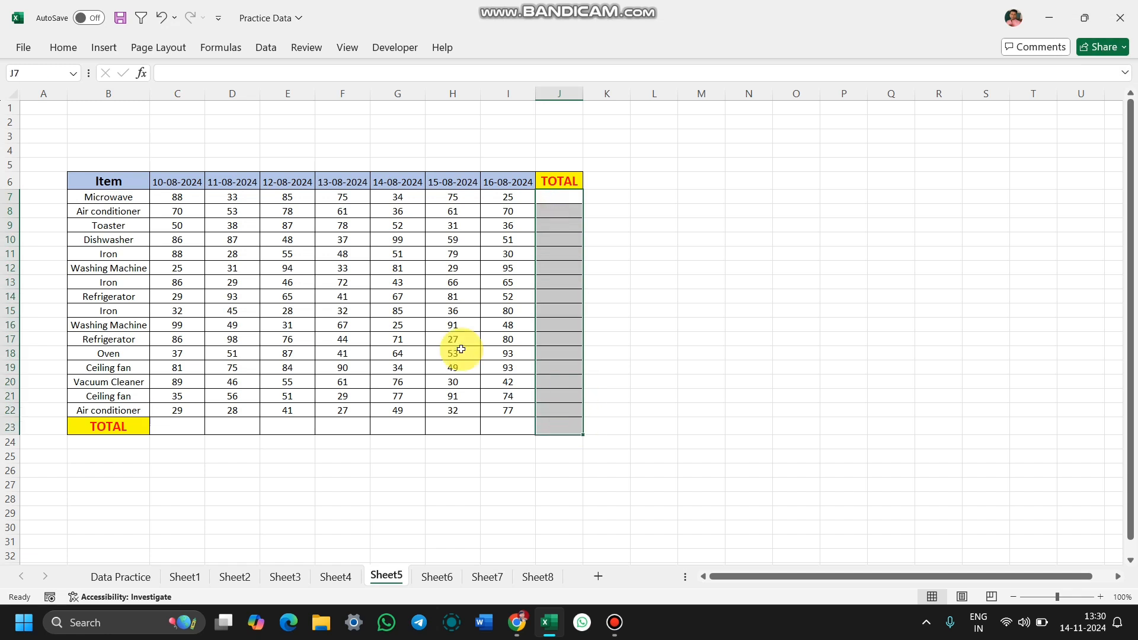
drag(177, 428, 515, 442)
Total the Microwave row in J7 with a SUM of C7:I7 and fill the formula down to J22
click(557, 199)
text(=)
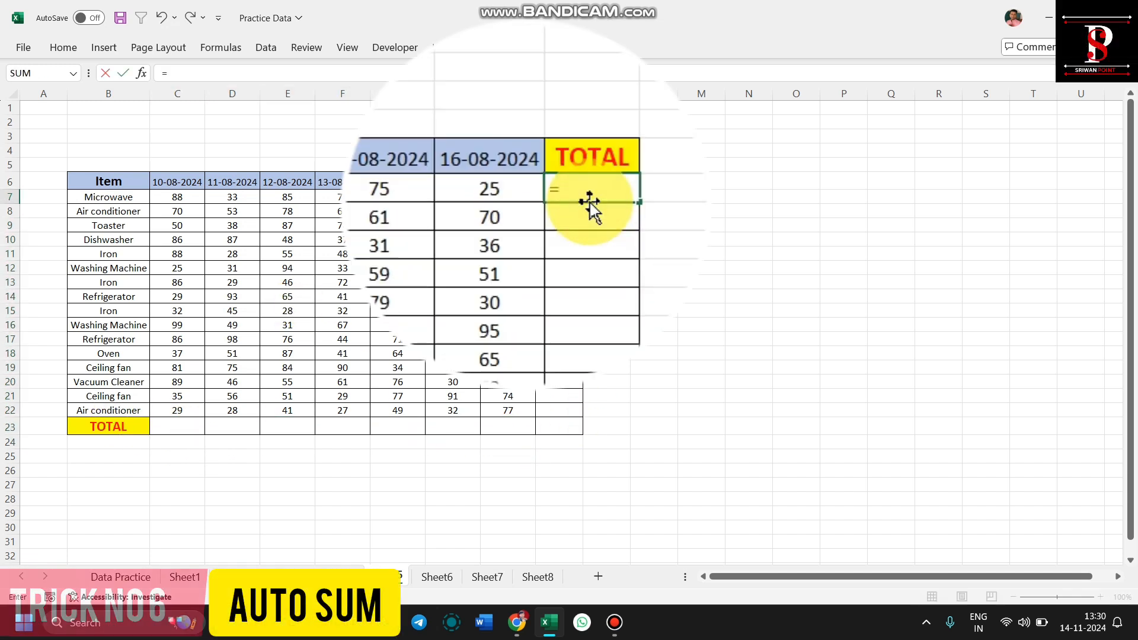
text(sum)
key(Tab)
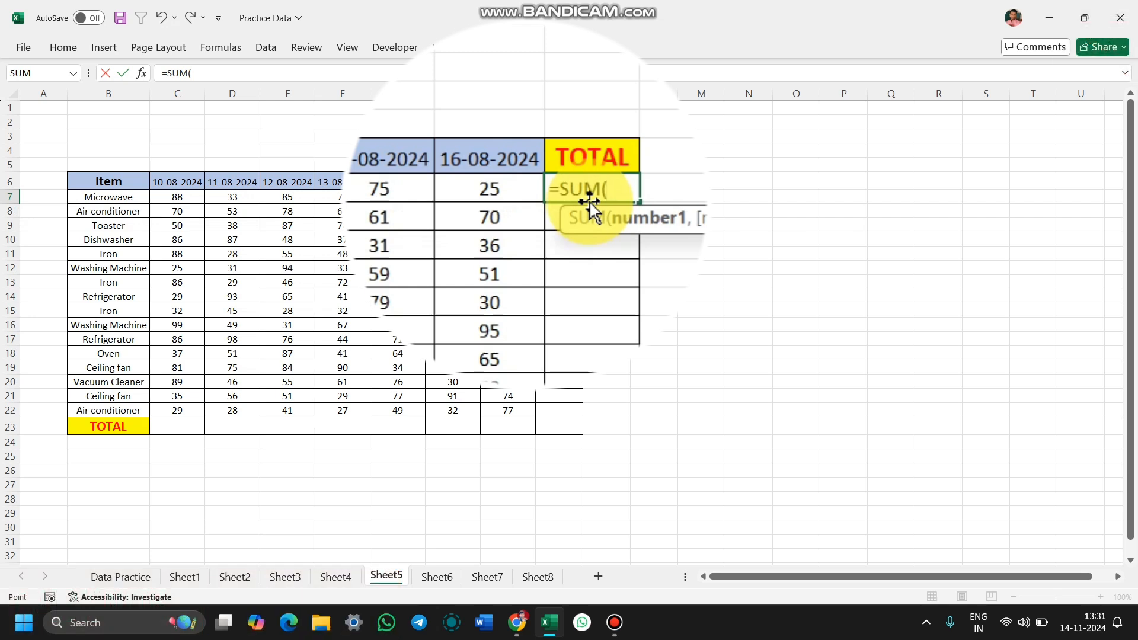
key(Left)
key(Left)
key(Left)
key(Left)
key(Left)
key(Left)
key(Left)
key(shift+Right)
key(shift+Right)
key(shift+Right)
key(shift+Right)
key(shift+Right)
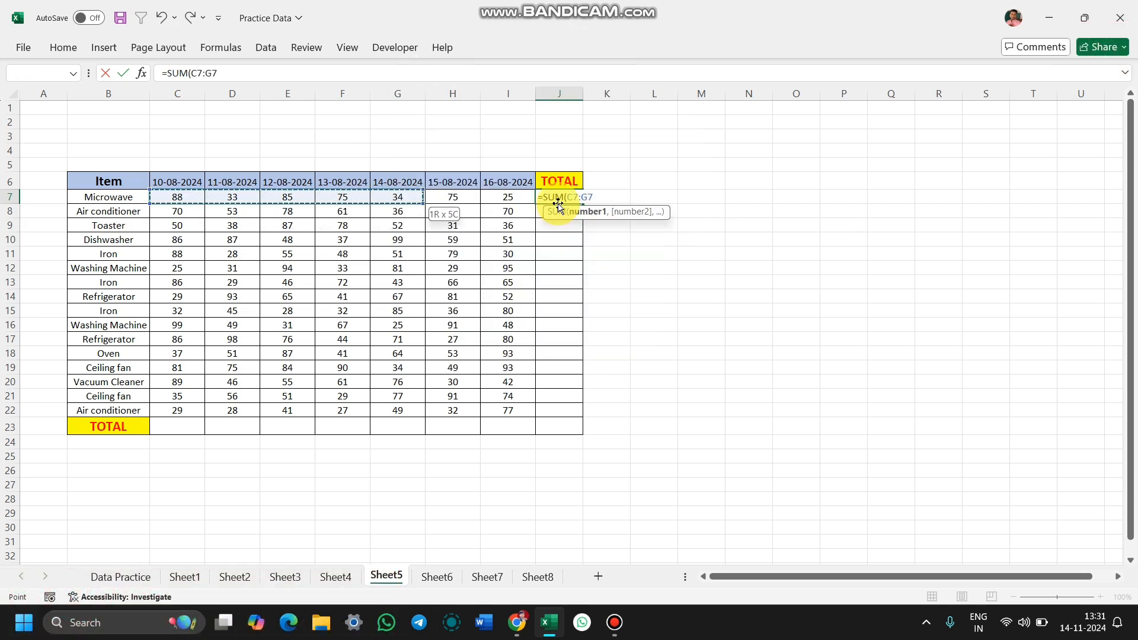
key(shift+Right)
key(Return)
key(Up)
key(Up)
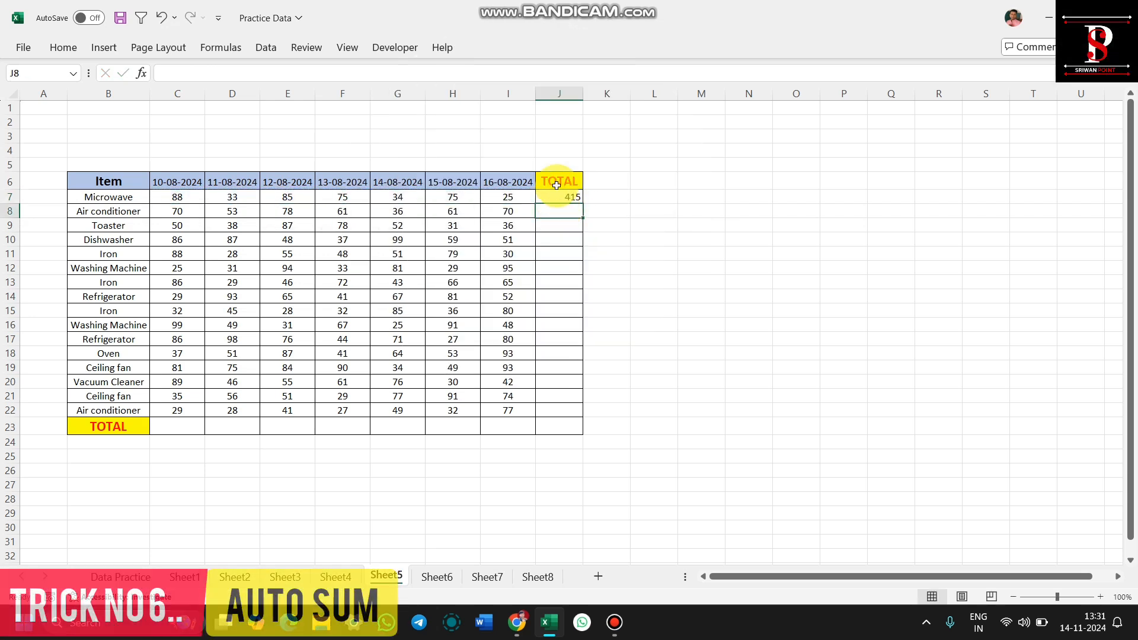
click(555, 193)
double_click(583, 204)
Total the 10-08-2024 column in C23 with =SUM(C7:C22) and fill the formula across to I23
click(166, 429)
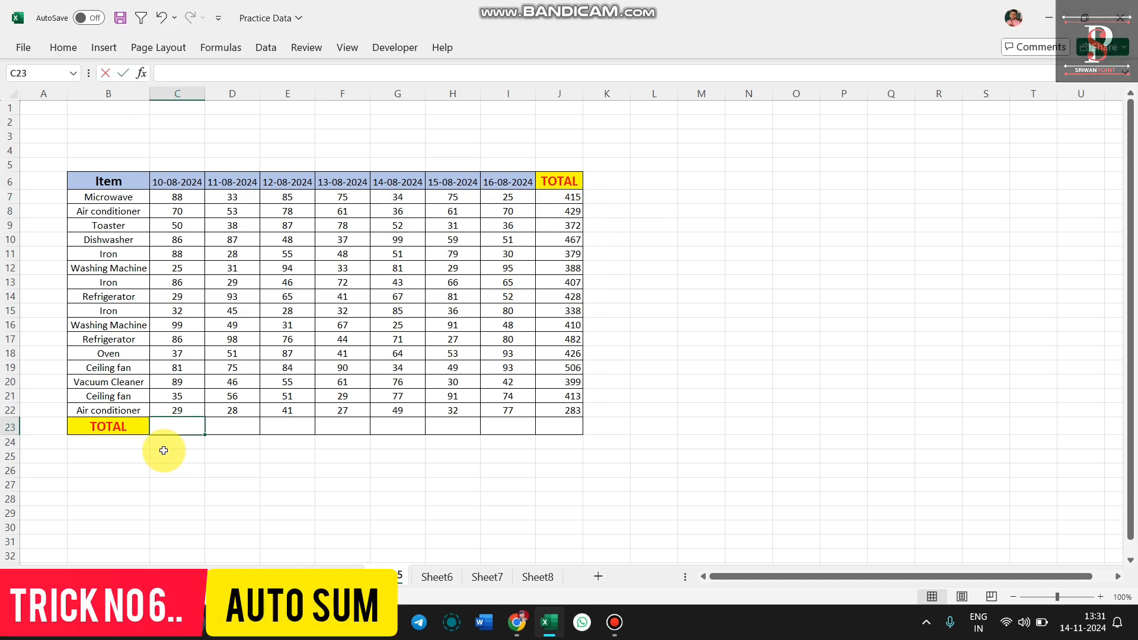
text(=SUM()
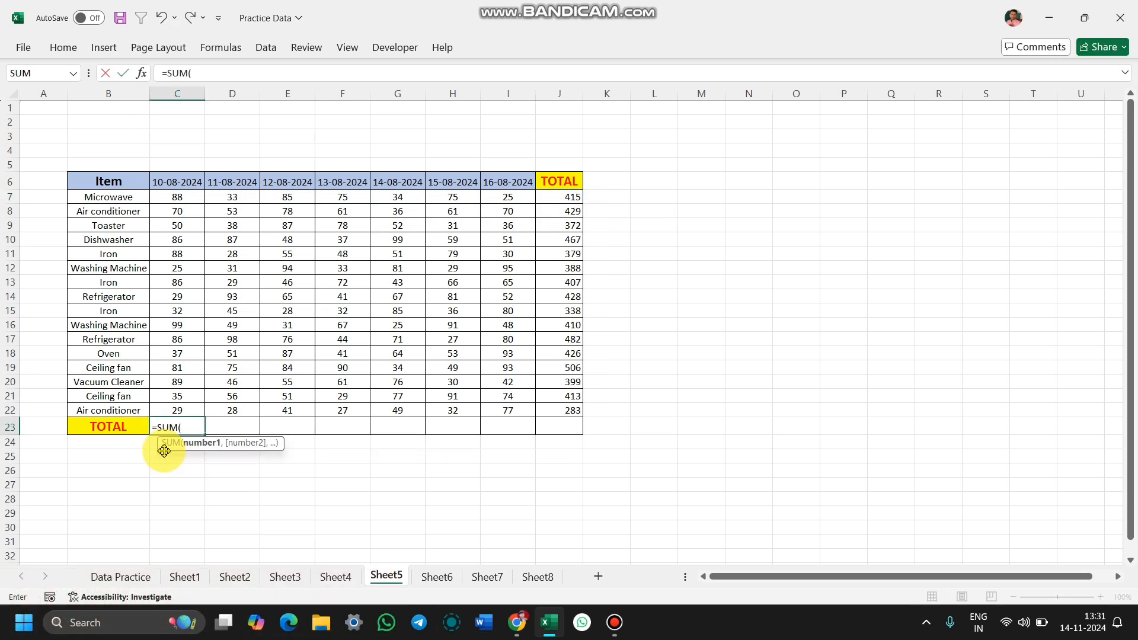
key(Up)
key(ctrl+Up)
key(Down)
key(ctrl+shift+Down)
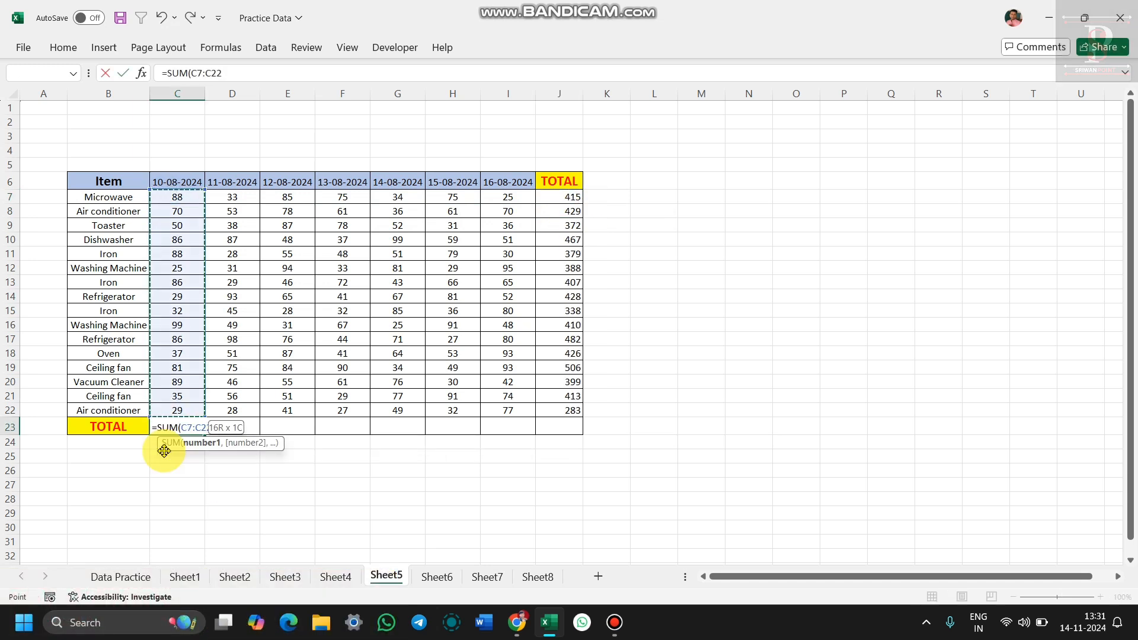
key(Return)
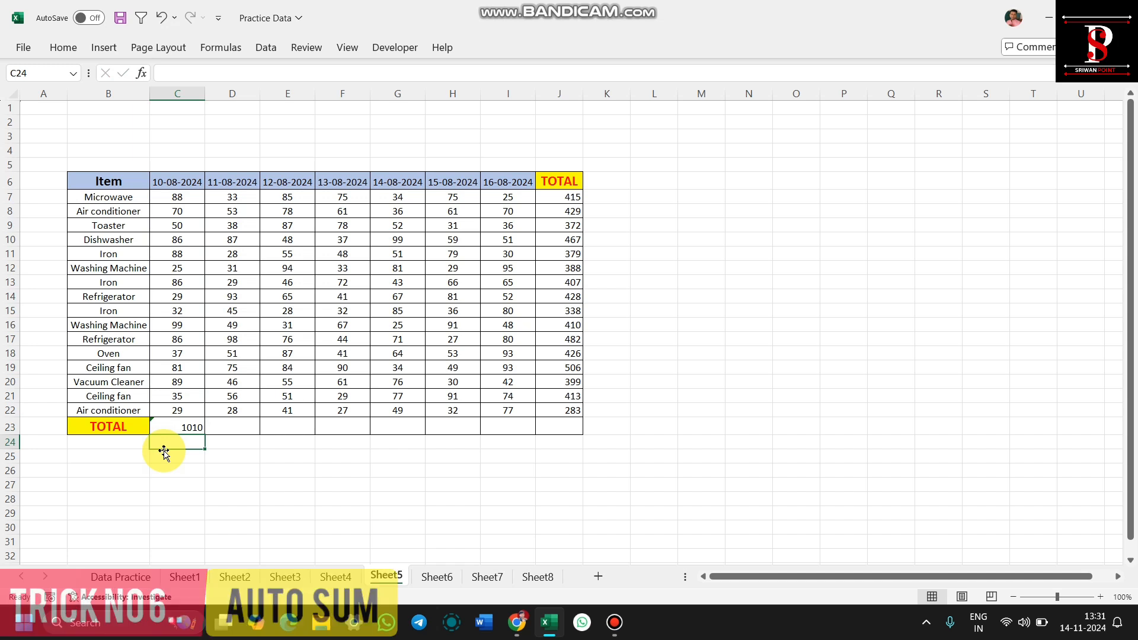
click(172, 428)
drag(204, 440, 529, 437)
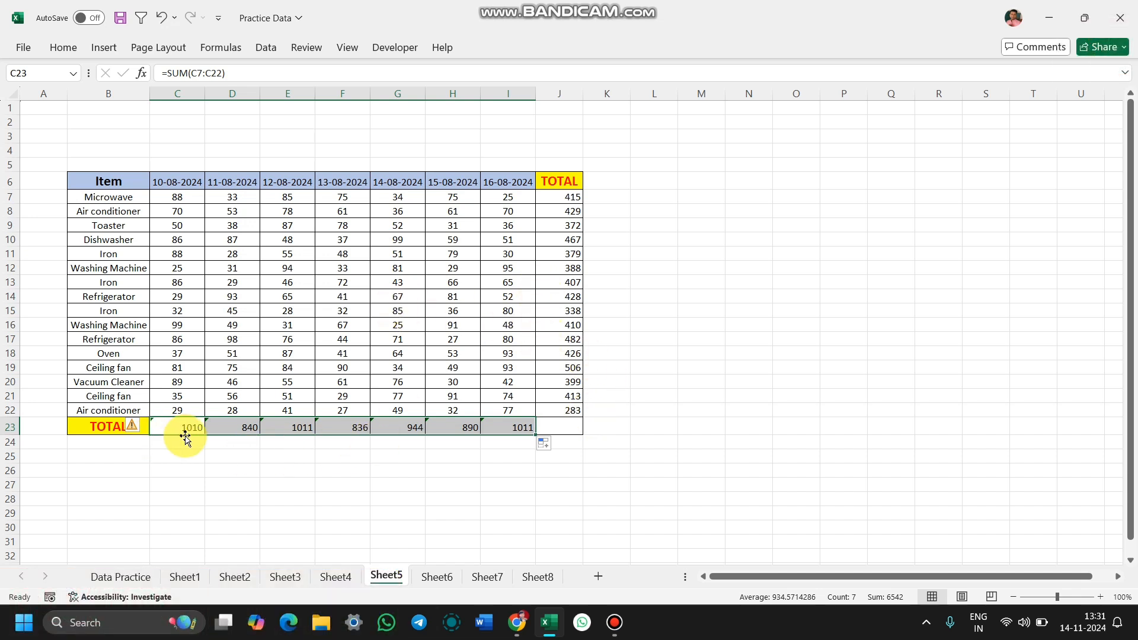
Clear the totals from C23:J23 and from J7:J22 of the table on Sheet5
drag(185, 436, 537, 441)
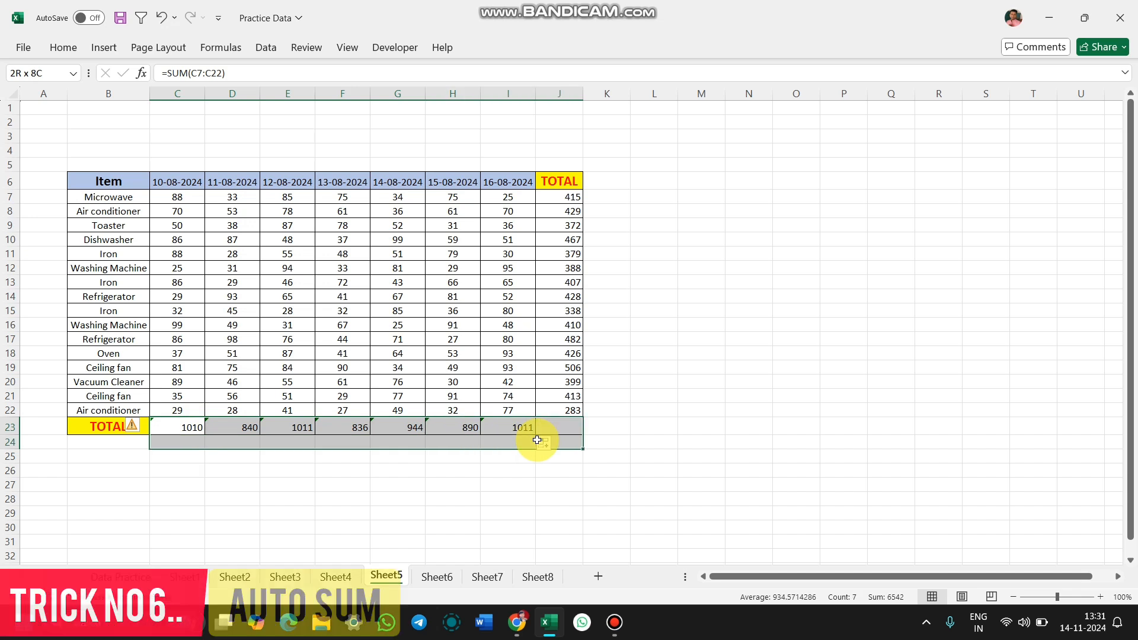
key(Delete)
drag(558, 199, 556, 409)
click(607, 382)
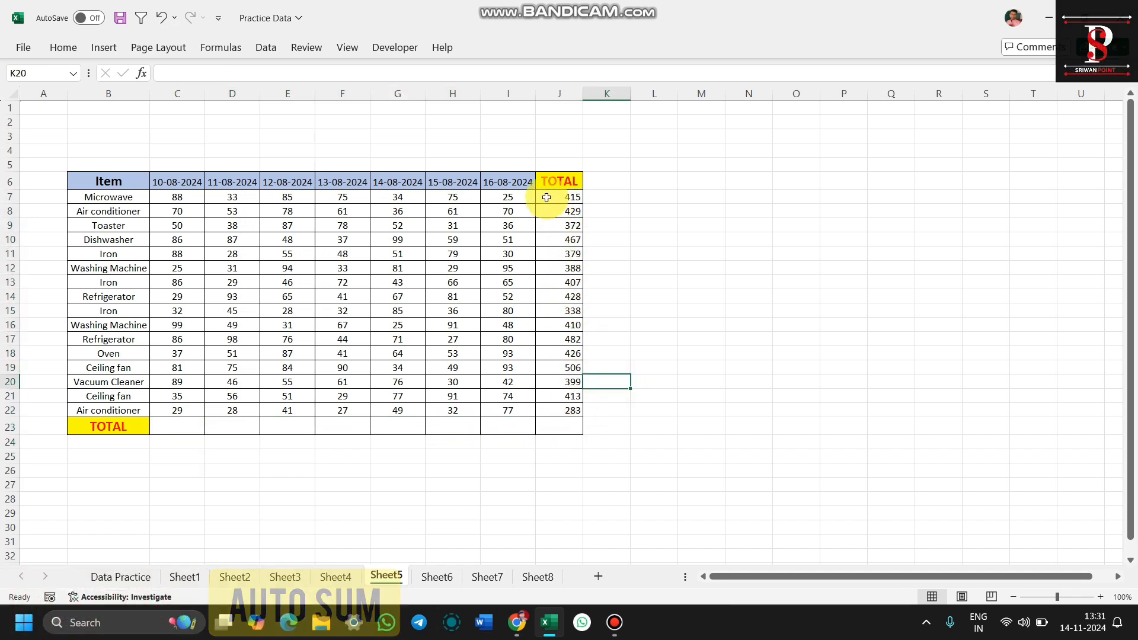
drag(547, 198, 549, 422)
key(Delete)
click(286, 240)
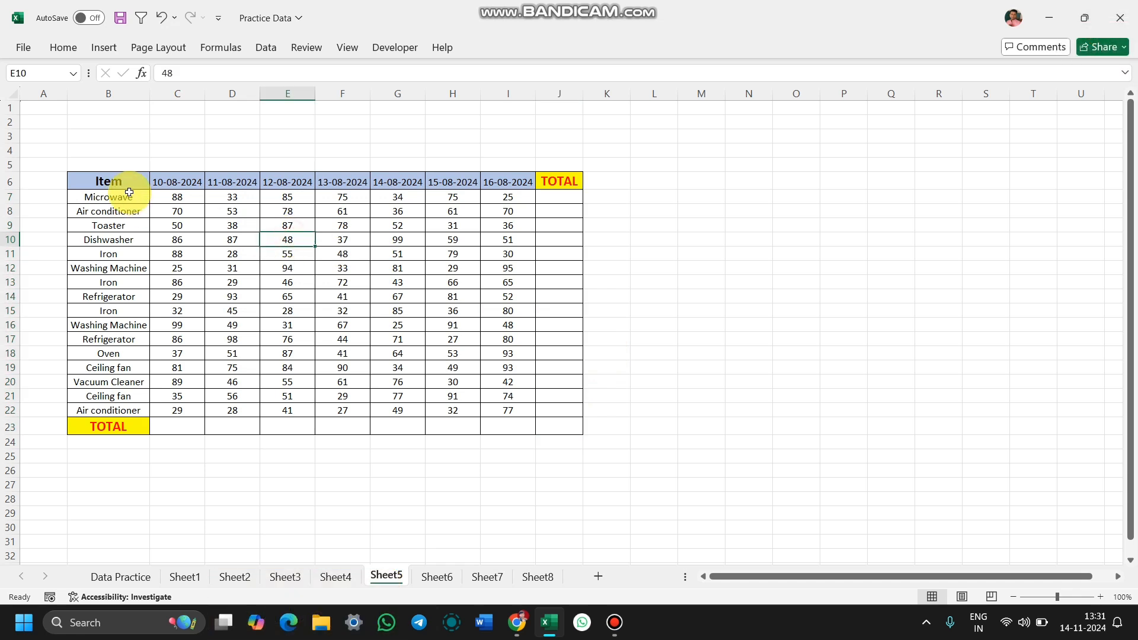
Apply AutoSum to the whole table B6:J23 to fill the TOTAL row and TOTAL column at once
drag(126, 178, 564, 427)
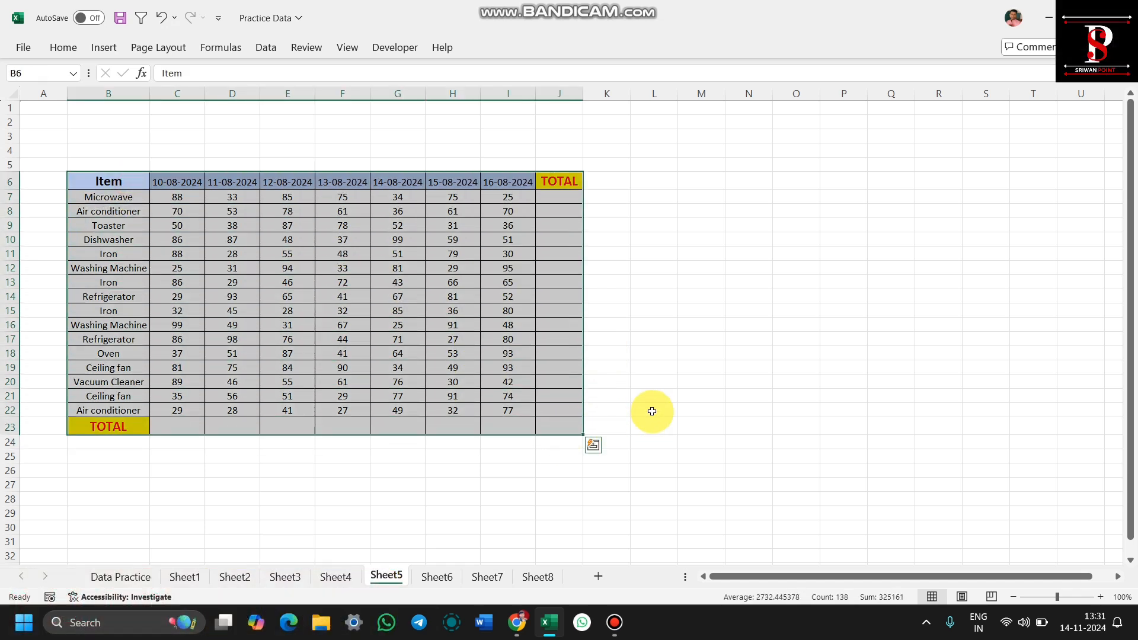
key(alt+equal)
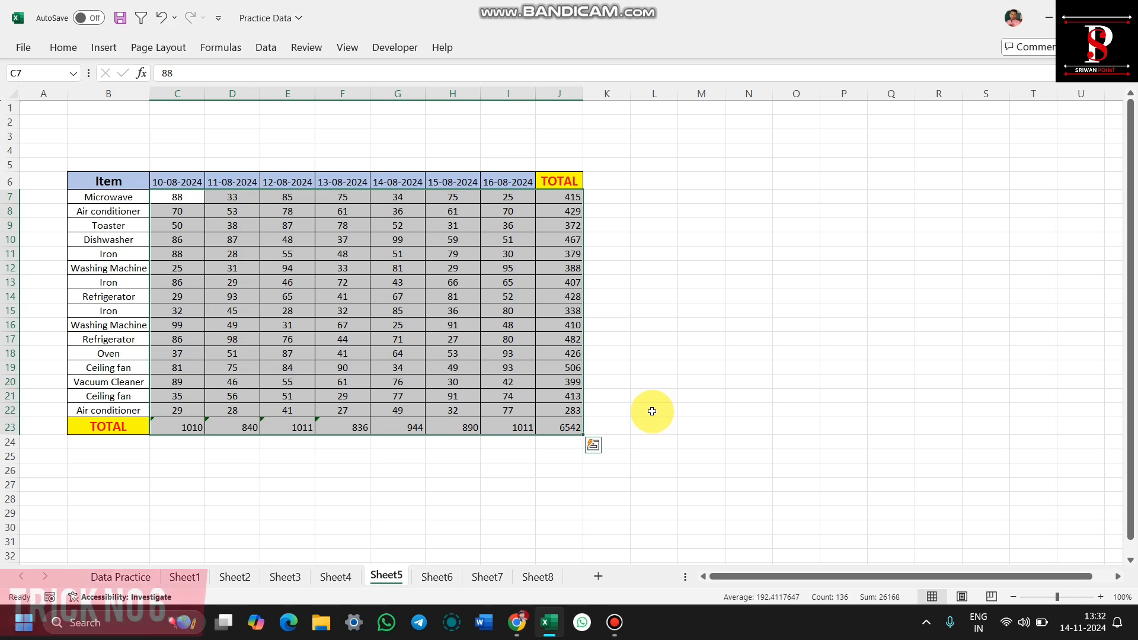
click(373, 500)
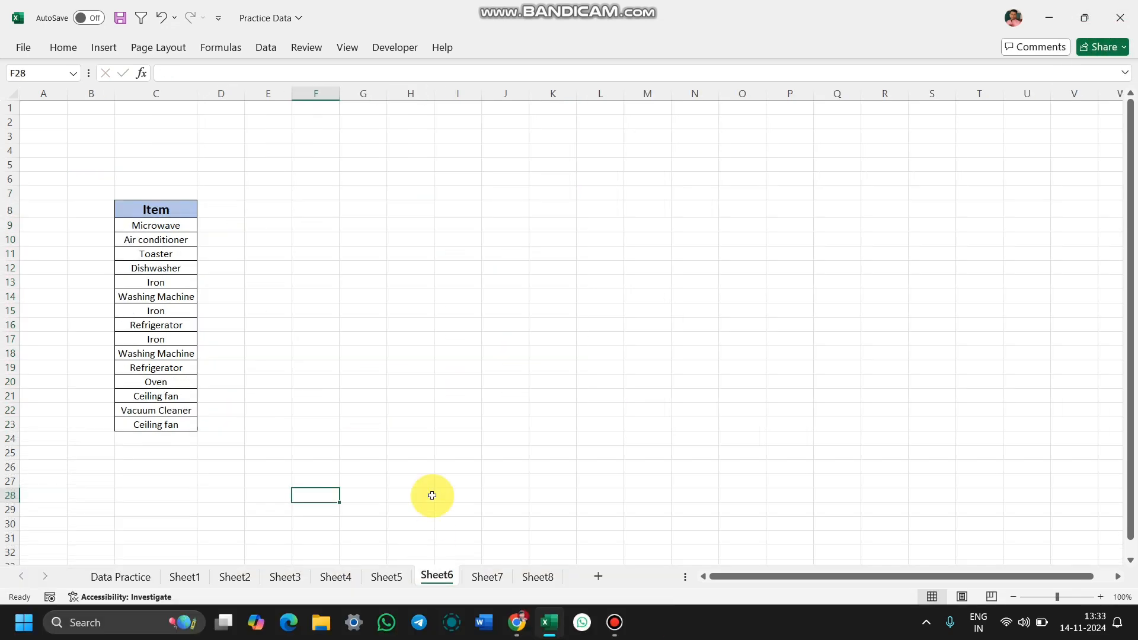
Highlight the empty cells D9:I23 beside the items on Sheet6 and enter 65, 25 and 35 in D9:D11
click(328, 356)
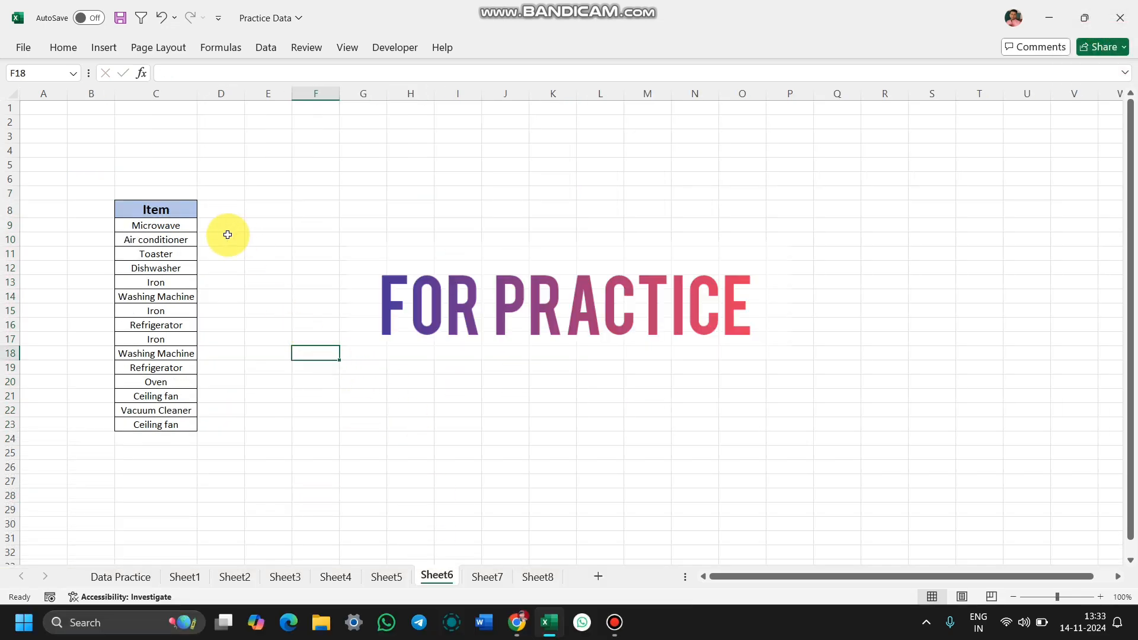
drag(224, 231, 458, 424)
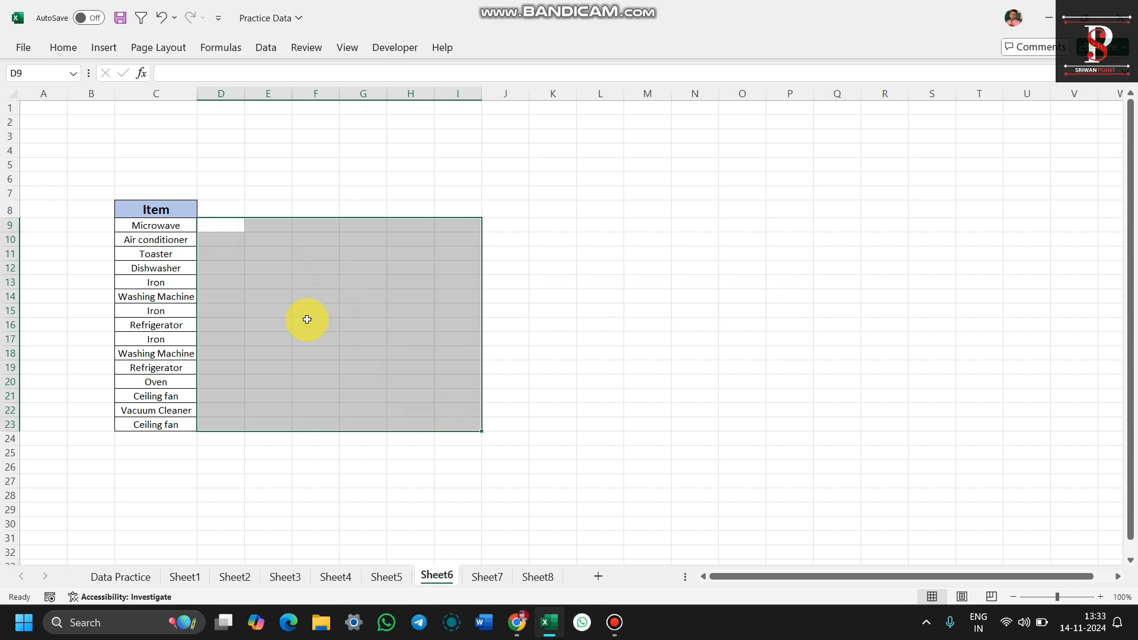
click(215, 223)
text(65)
key(Return)
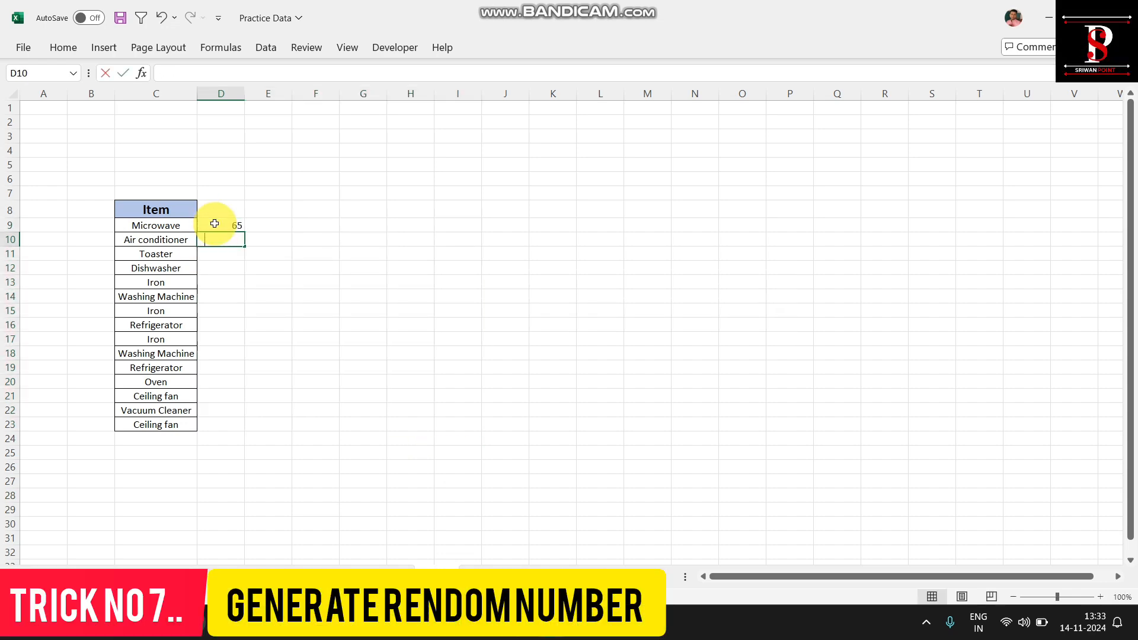
text(25)
key(Return)
text(35)
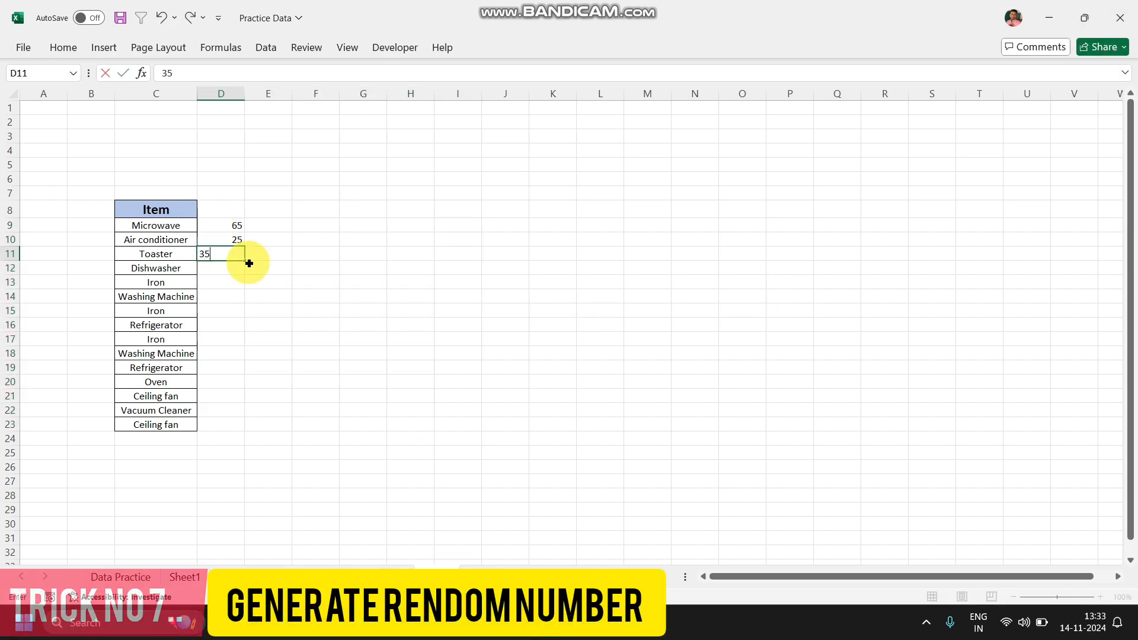
click(253, 271)
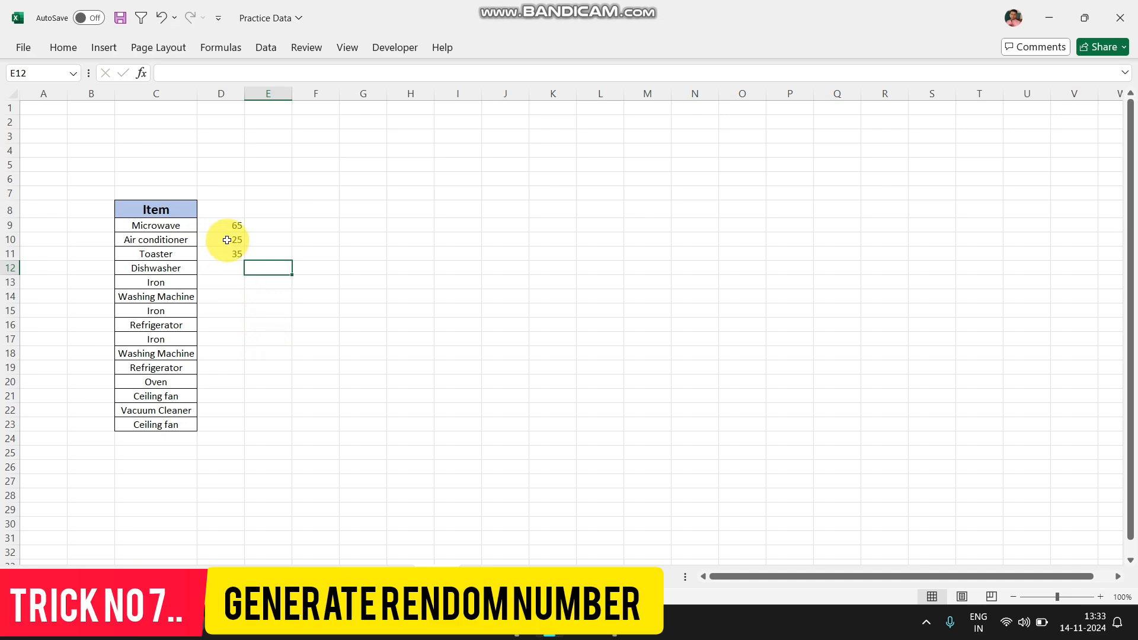
Highlight the range D9:K23 beside the items, and clear the hand-entered numbers from D9:D11
drag(224, 230, 570, 427)
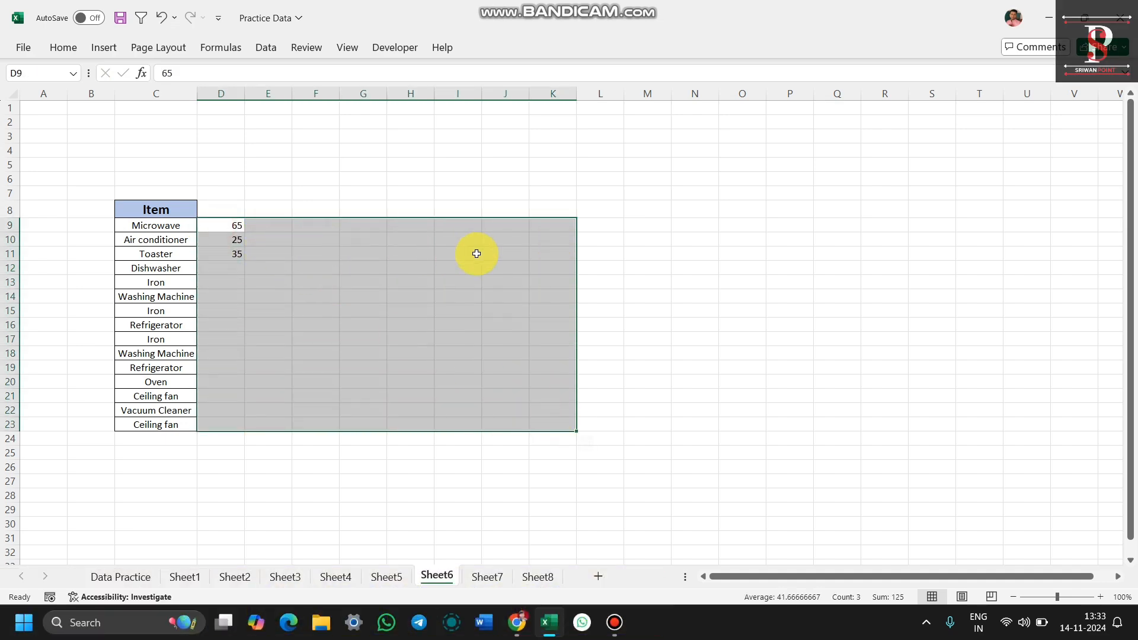
click(386, 307)
drag(234, 211, 248, 277)
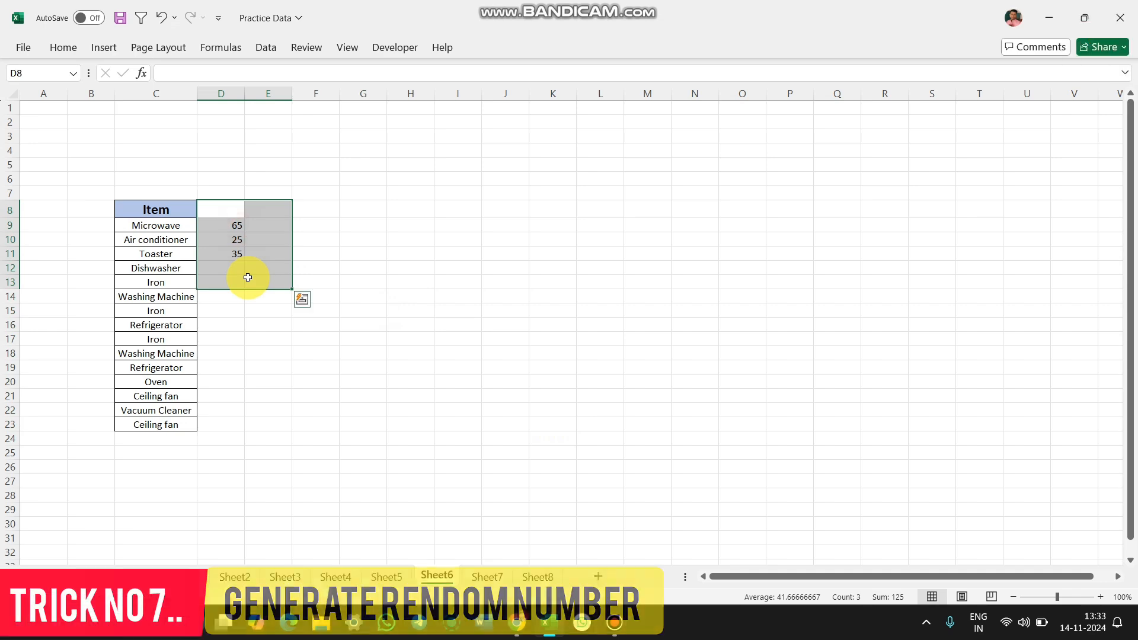
click(240, 325)
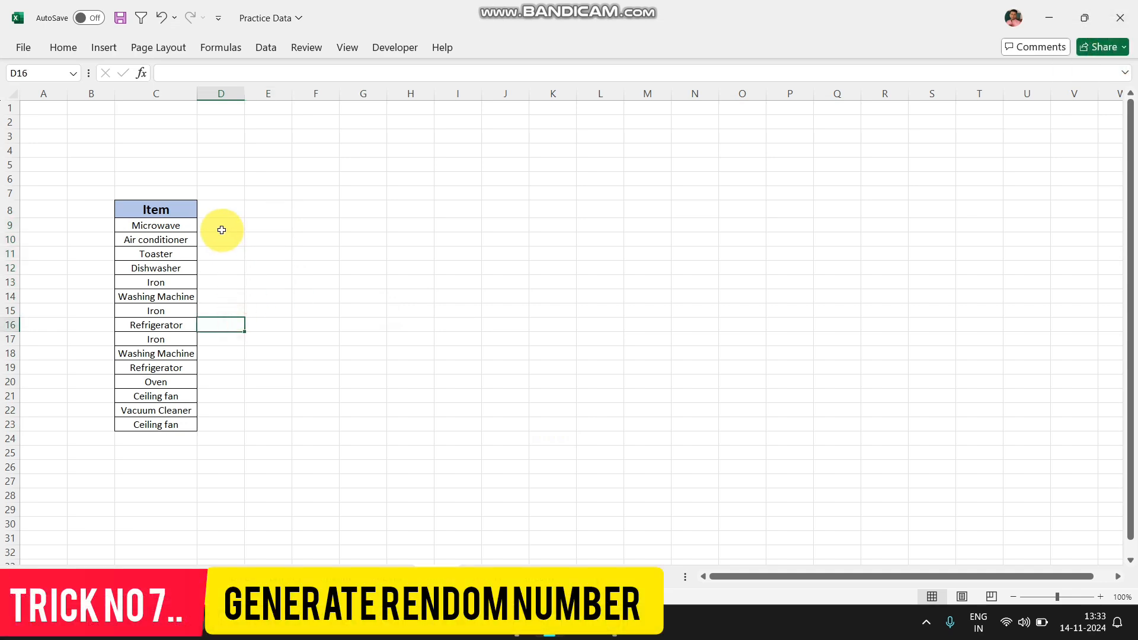
Fill all of D9:K23 with the formula =RANDBETWEEN(22,250) and check it in a few of the cells
drag(221, 230, 536, 426)
text(=)
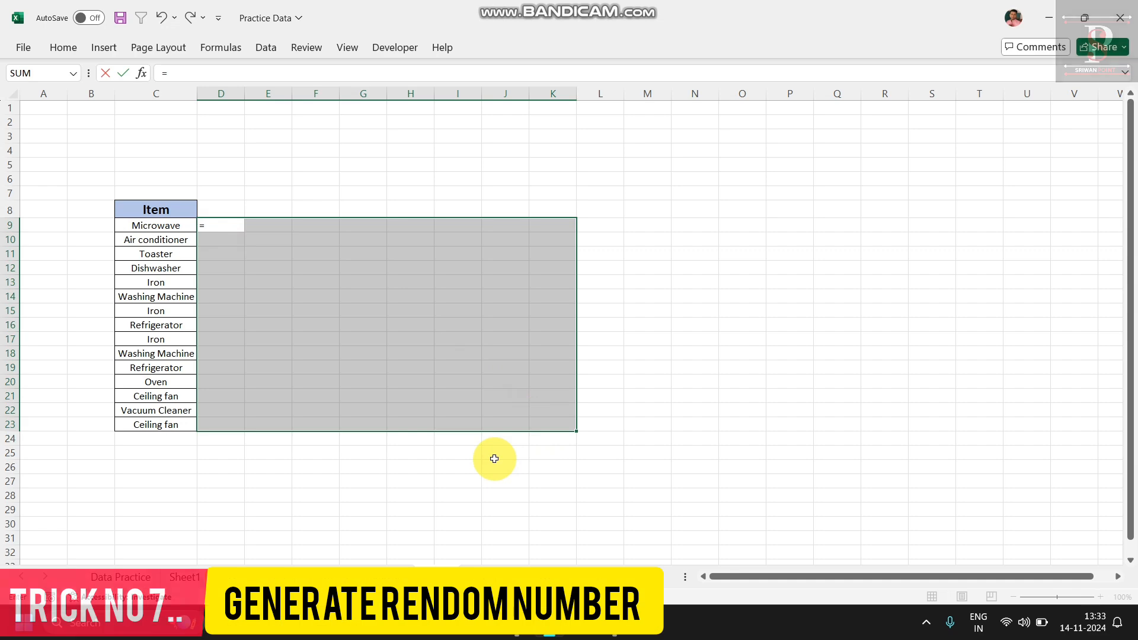
text(ran)
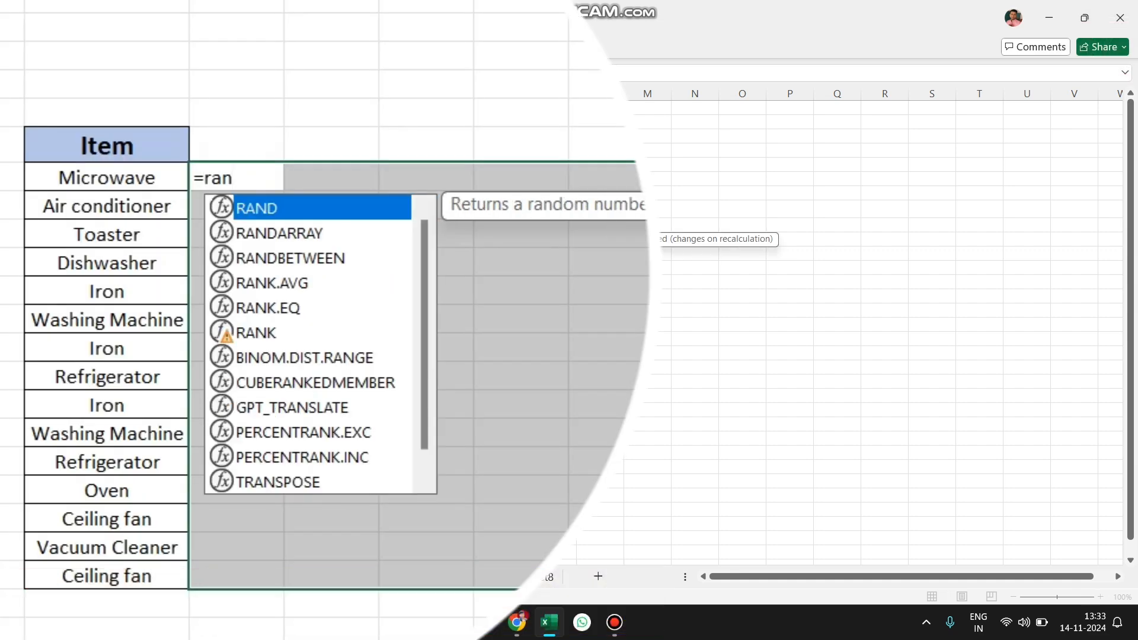
text(d)
key(Down)
key(Down)
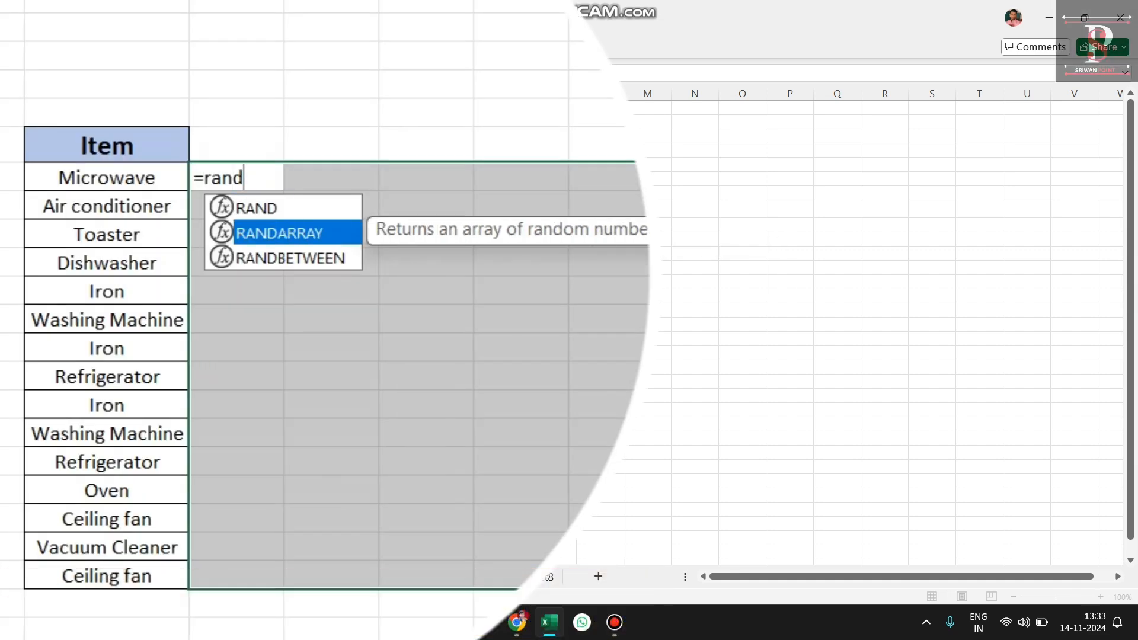
key(Tab)
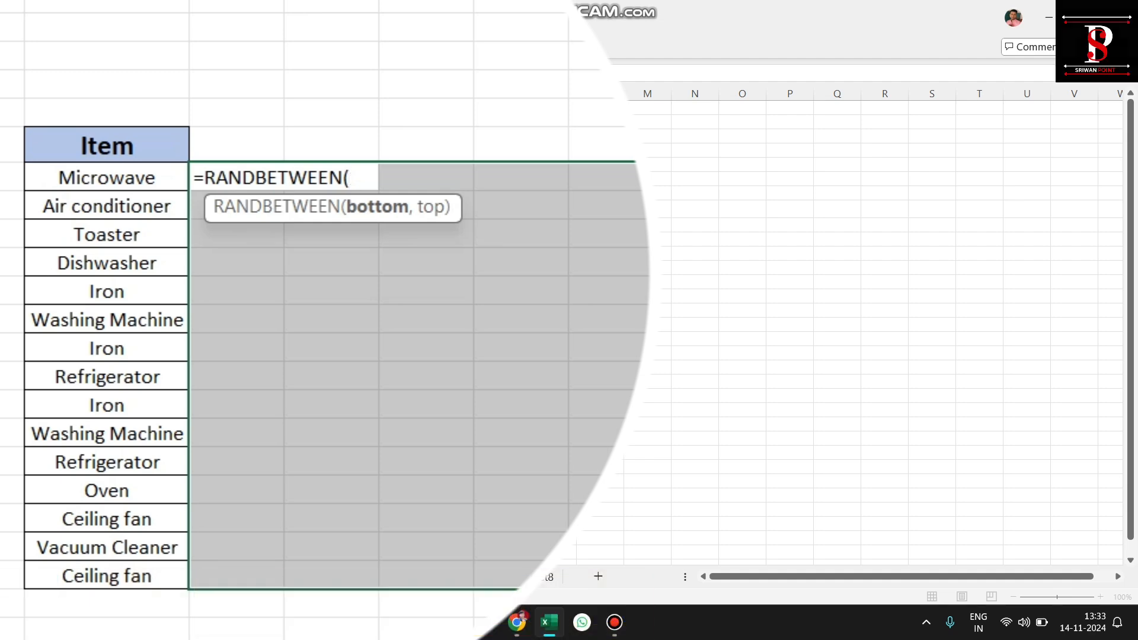
text(22,)
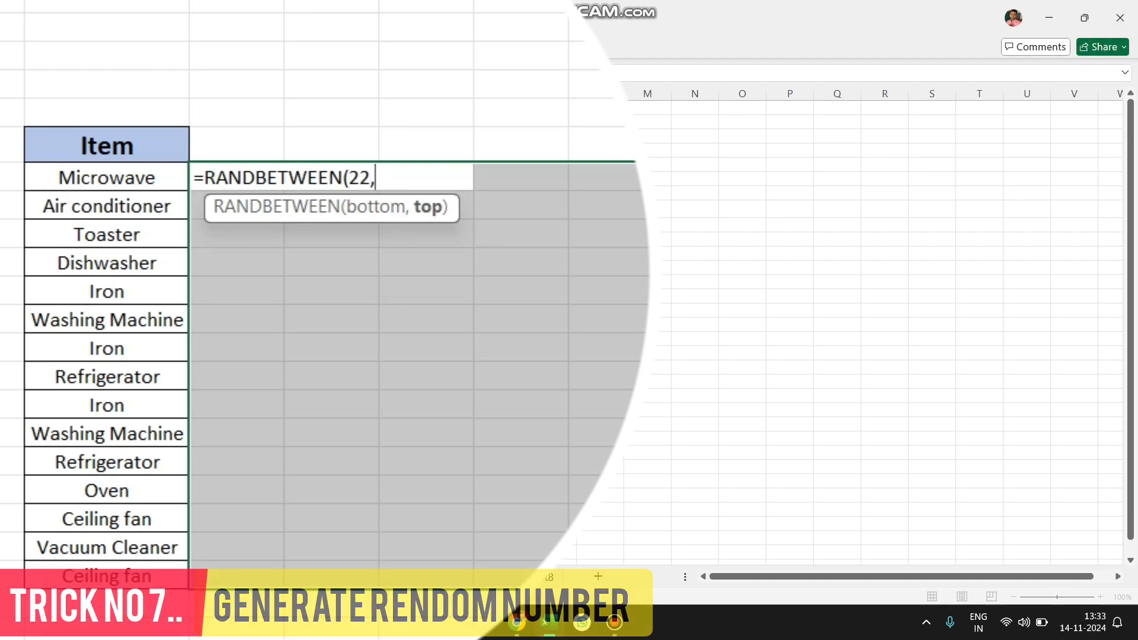
text(250)
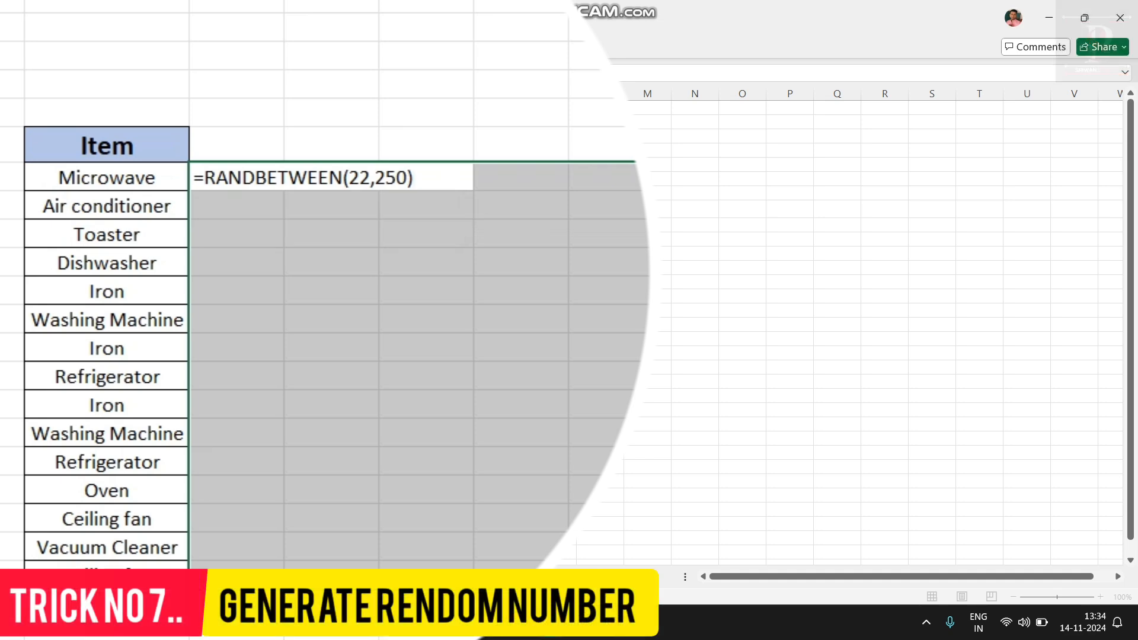
key(ctrl+Return)
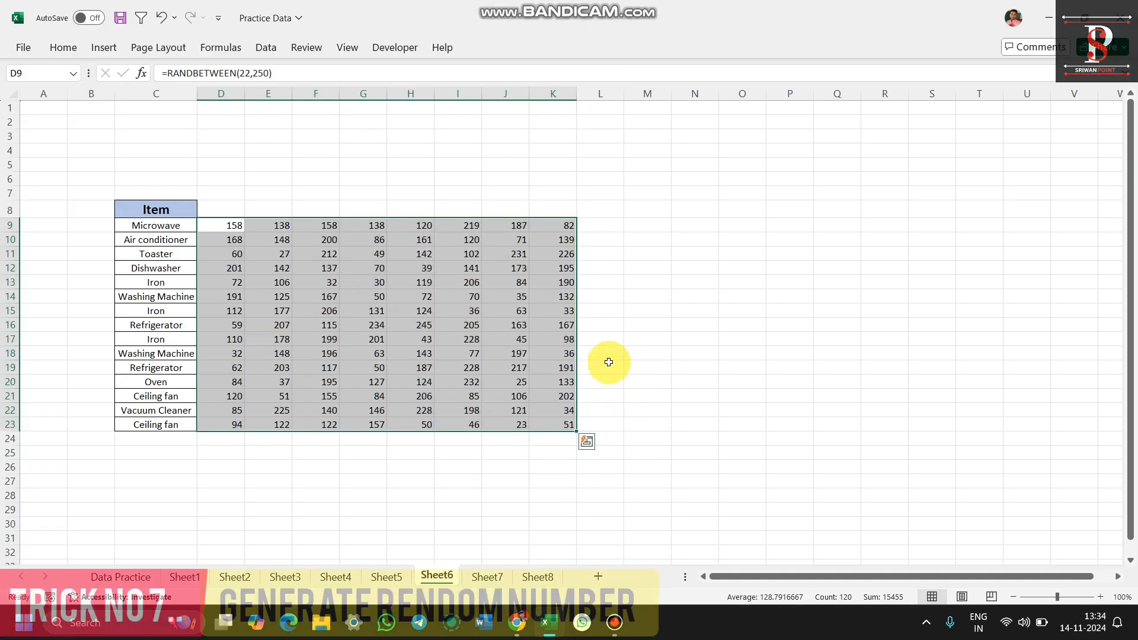
click(474, 325)
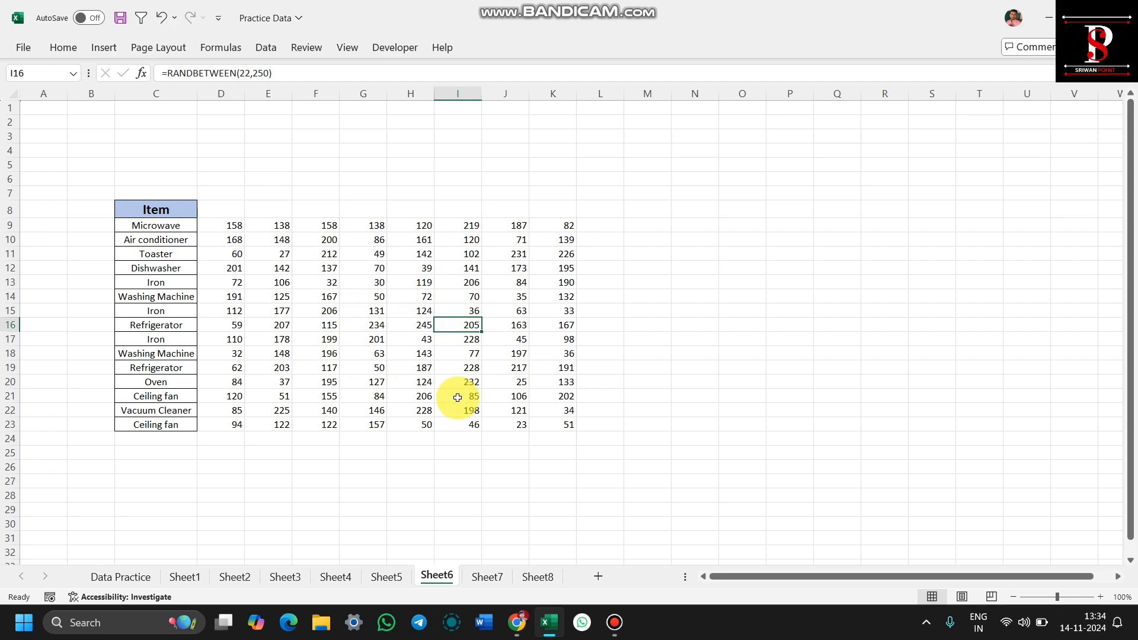
click(474, 368)
click(367, 323)
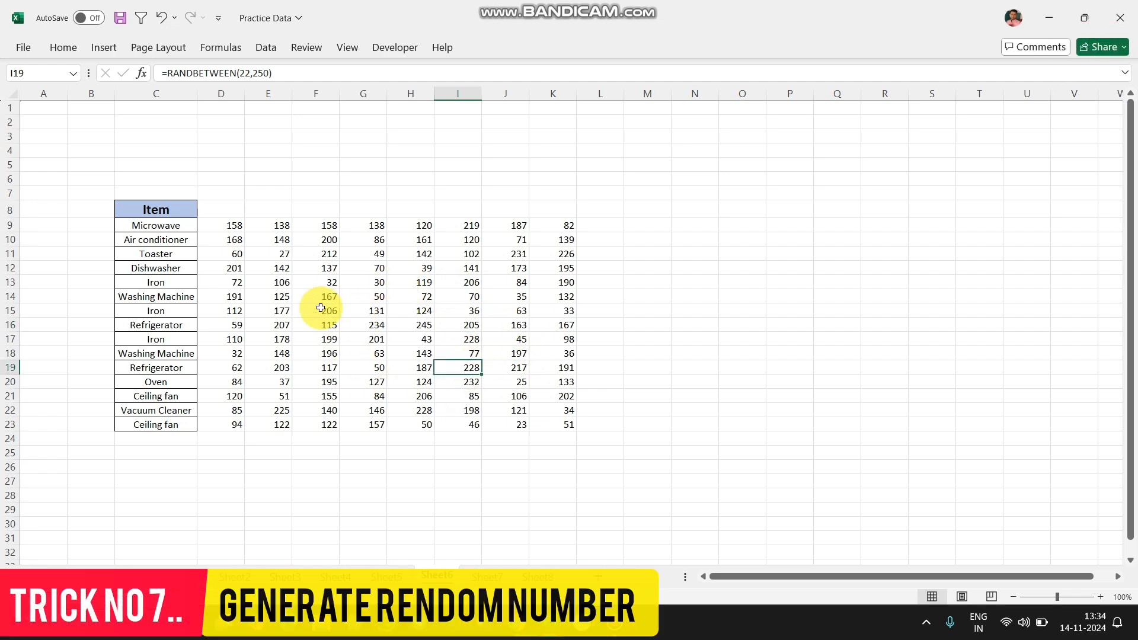
Copy the random numbers in D9:K23 and paste them over themselves as values only
drag(225, 226, 545, 419)
key(ctrl+c)
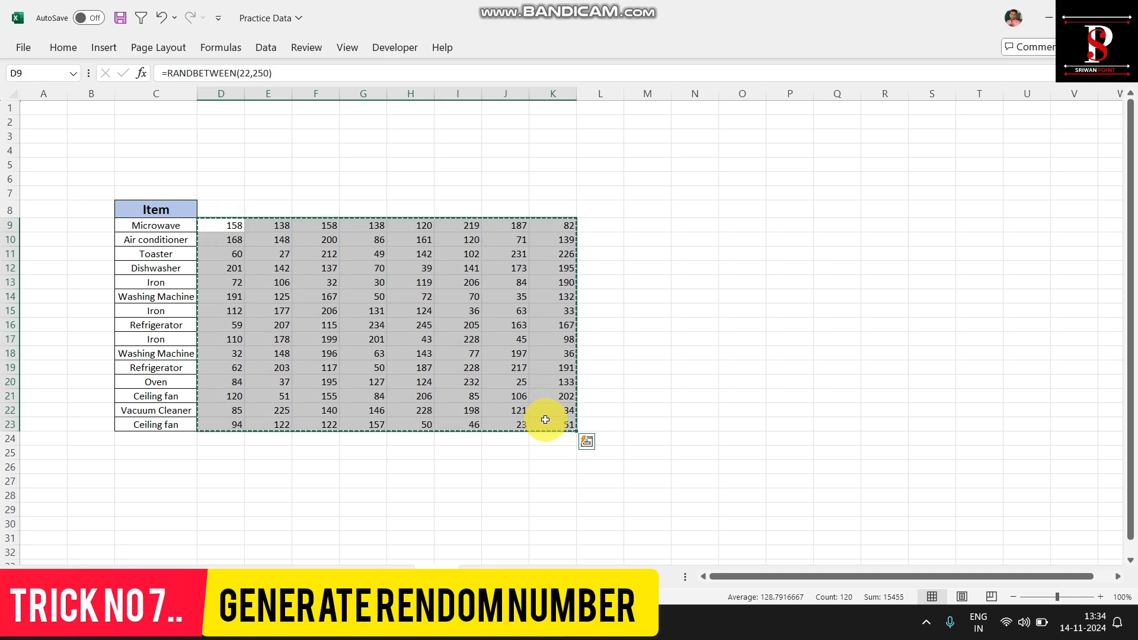
right_click(230, 229)
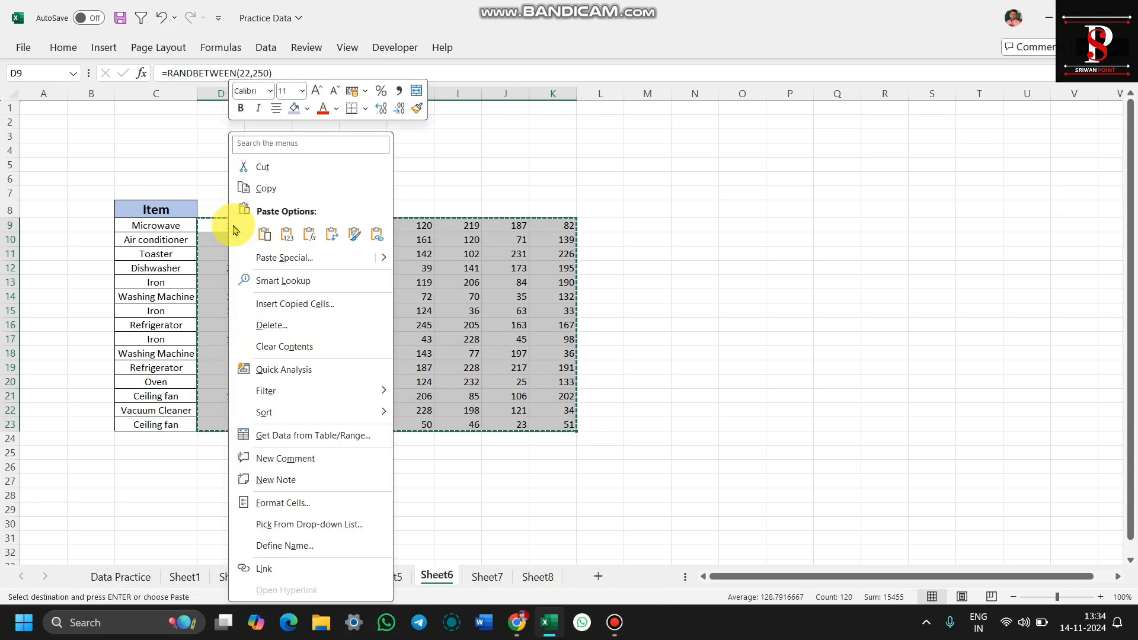
click(286, 235)
click(326, 305)
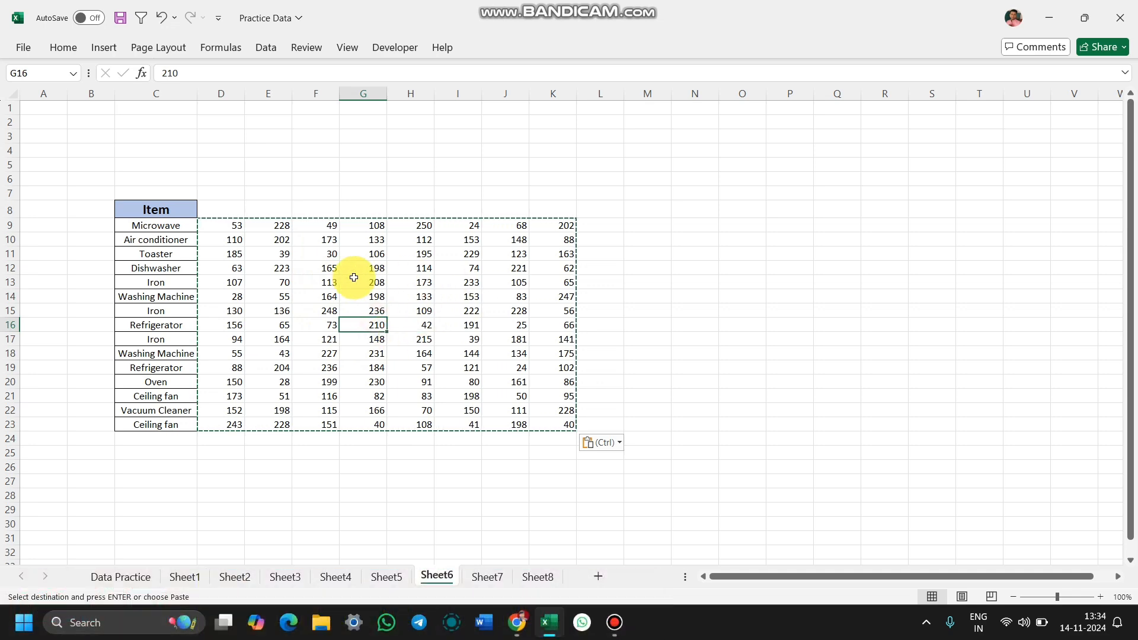
click(230, 265)
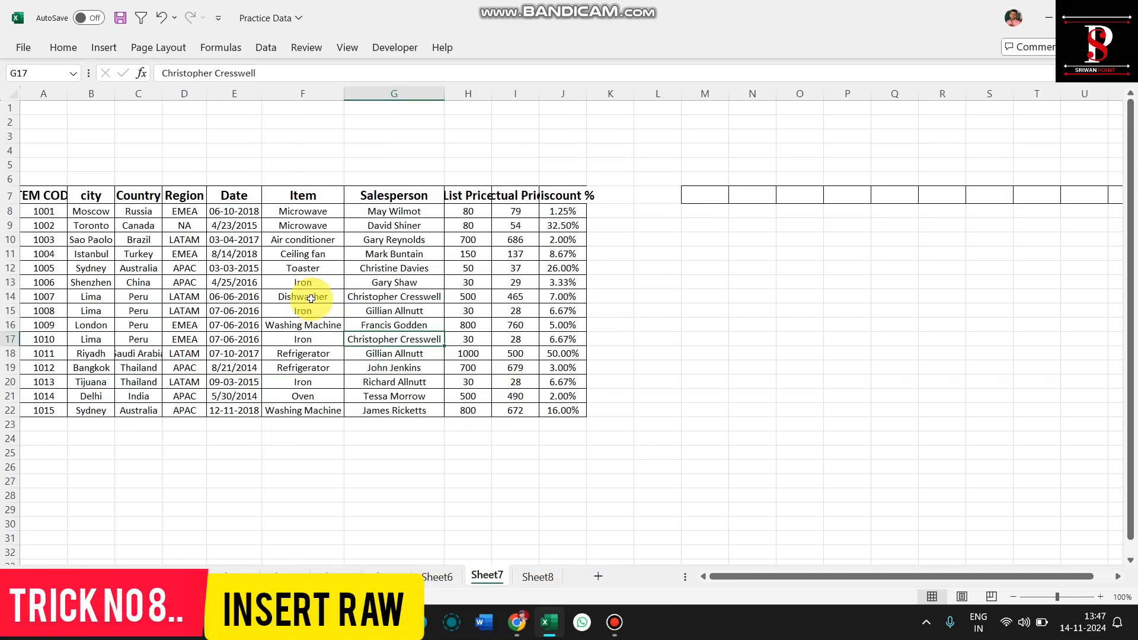
click(310, 298)
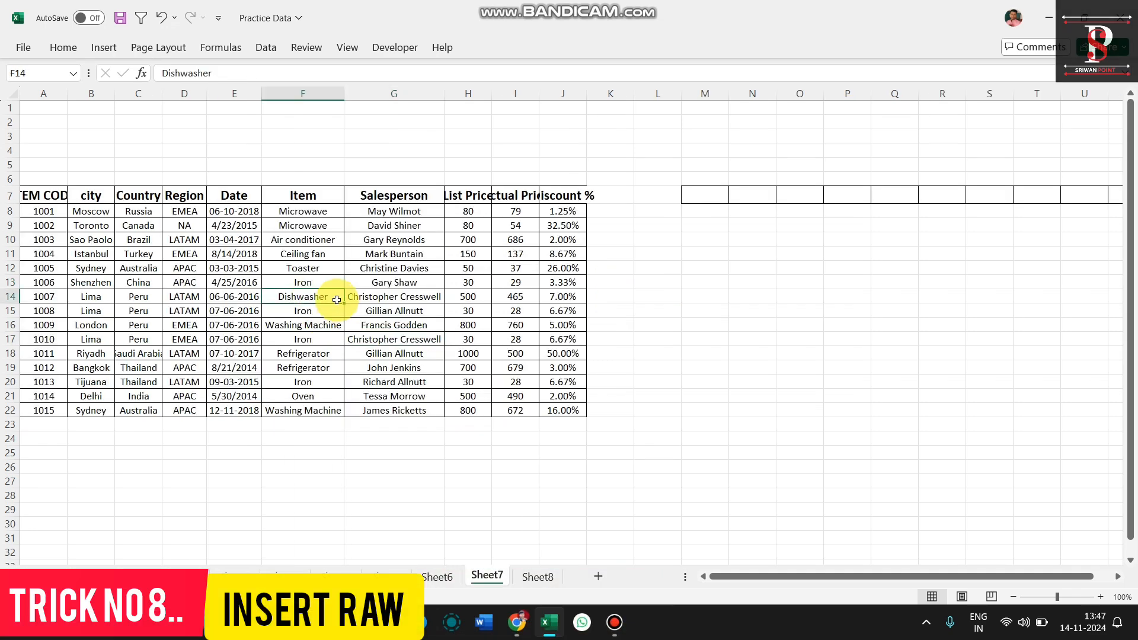
click(59, 196)
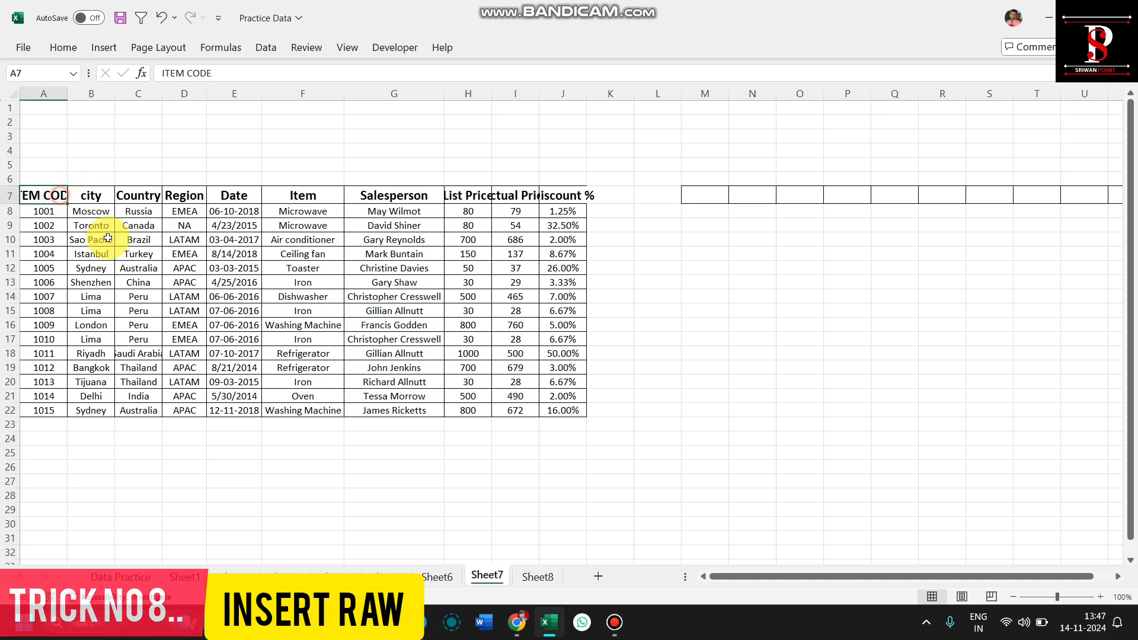
click(161, 294)
click(145, 267)
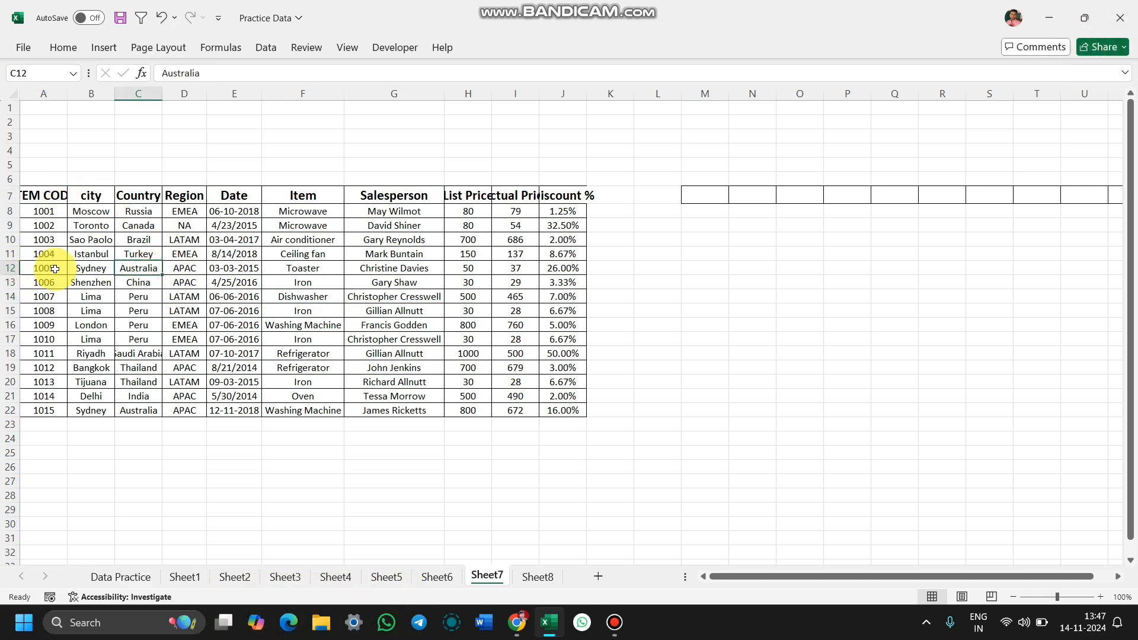
Insert a blank row 12 above item code 1005 in the Sheet7 table
click(8, 266)
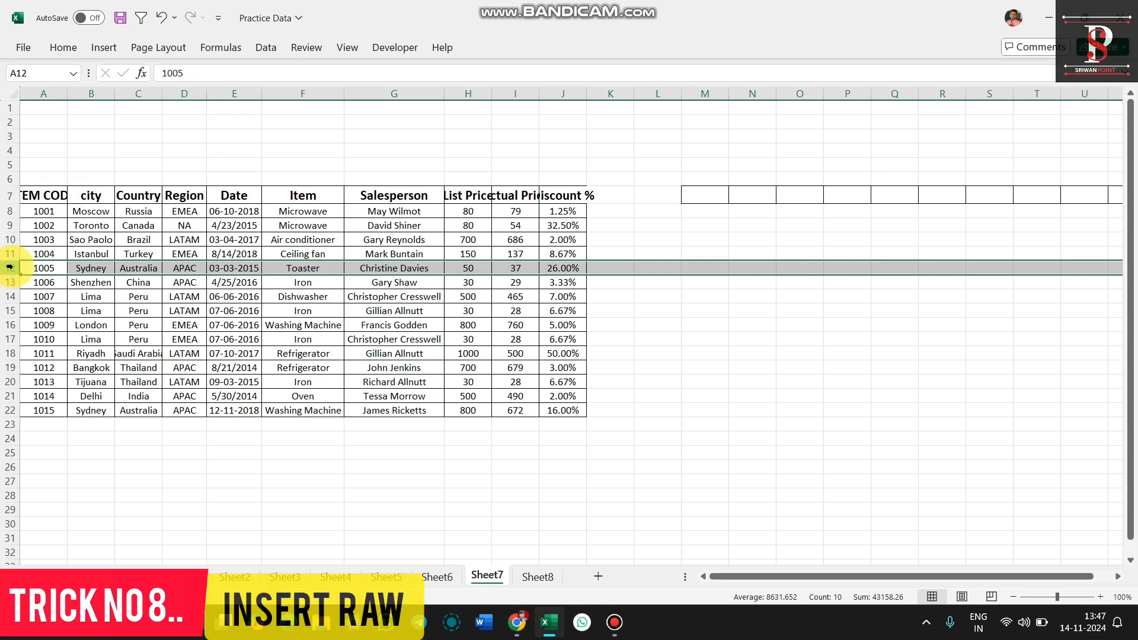
right_click(10, 268)
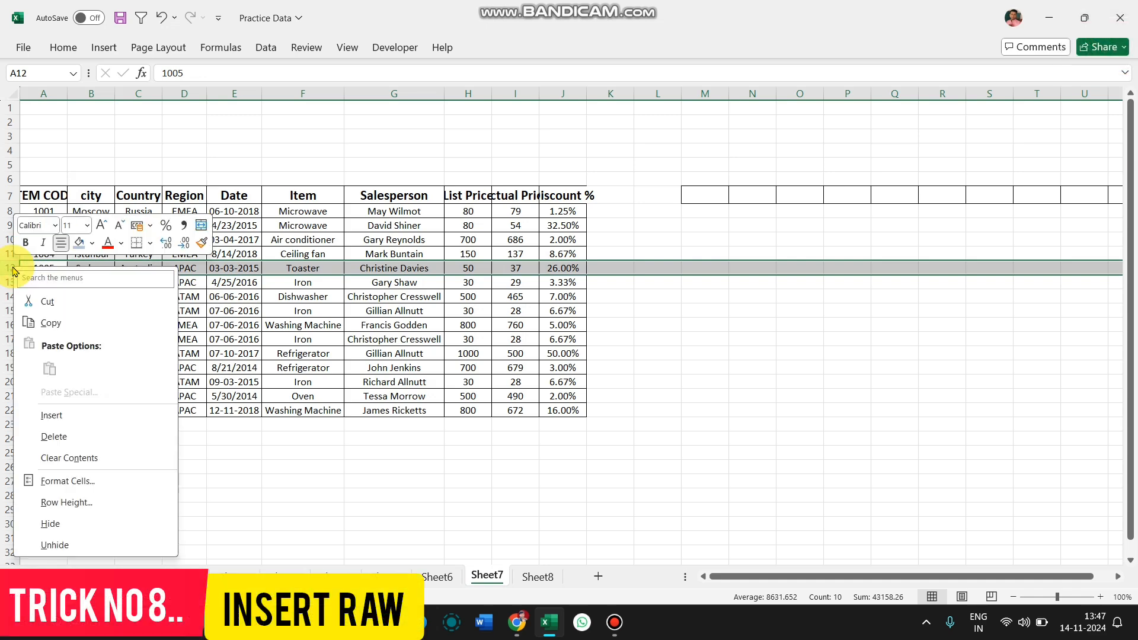
click(48, 416)
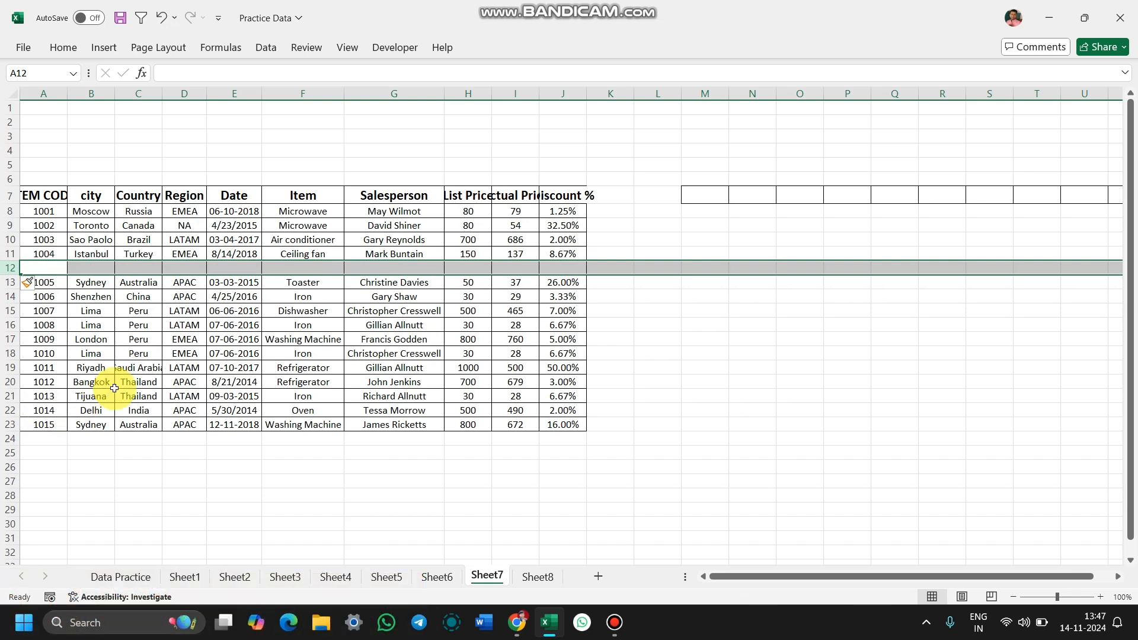
click(227, 340)
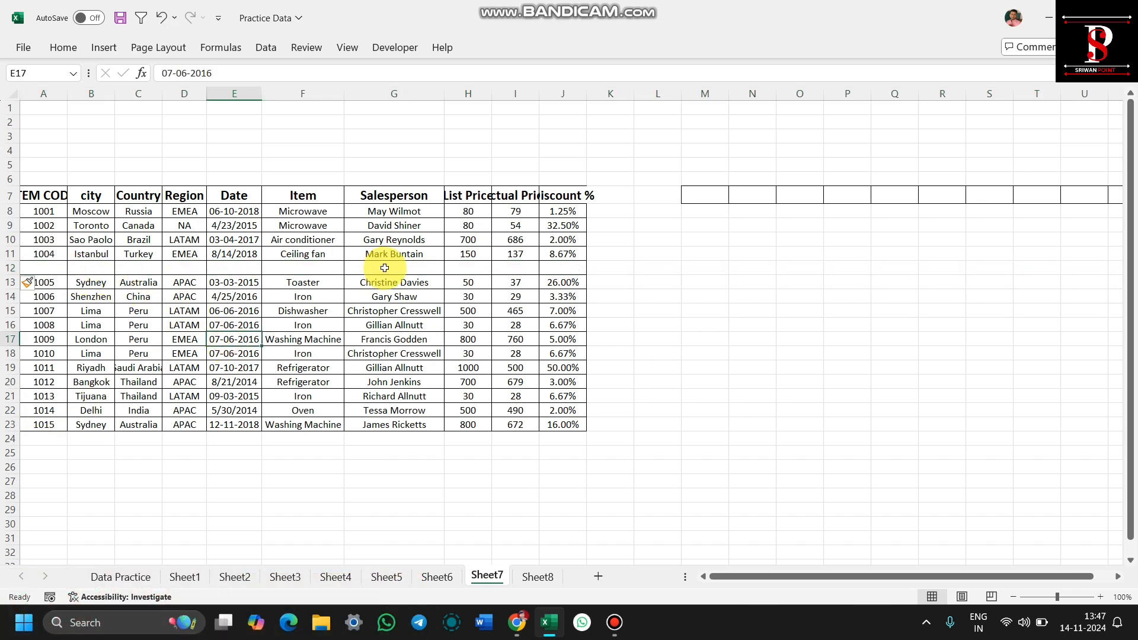
click(366, 299)
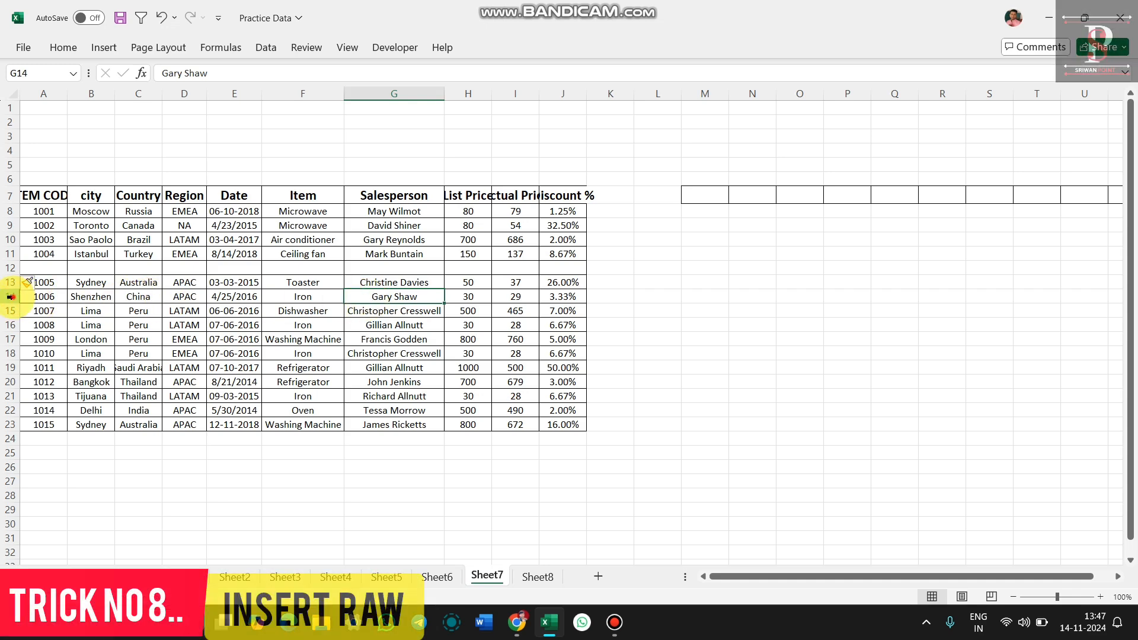
Insert three blank rows above item code 1006 in the Sheet7 table
drag(10, 297, 10, 325)
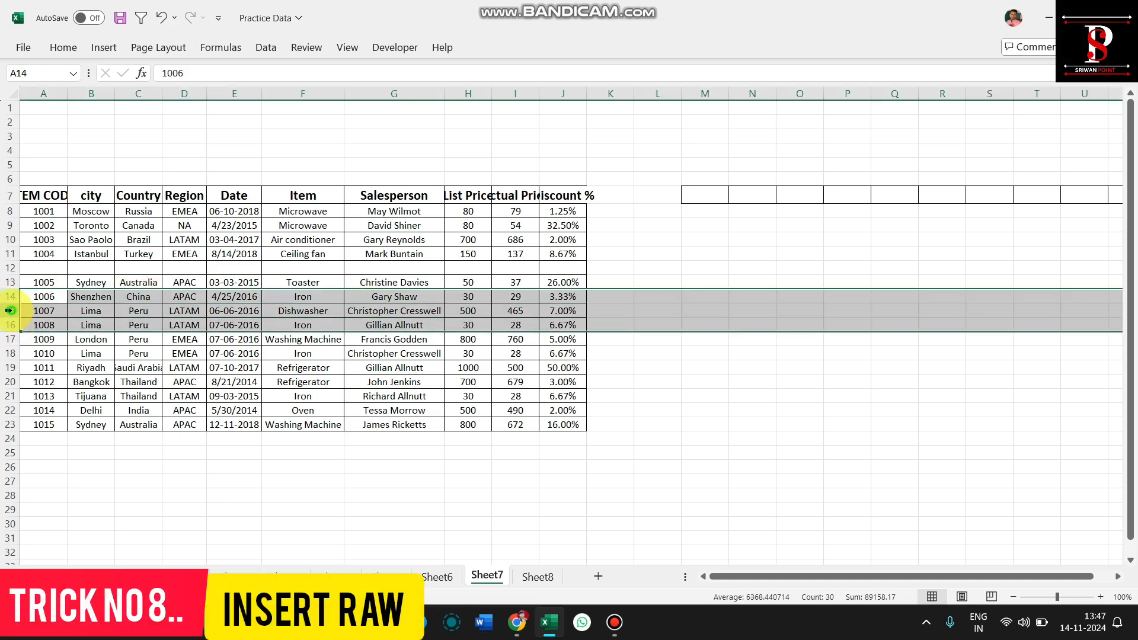
right_click(10, 310)
click(48, 456)
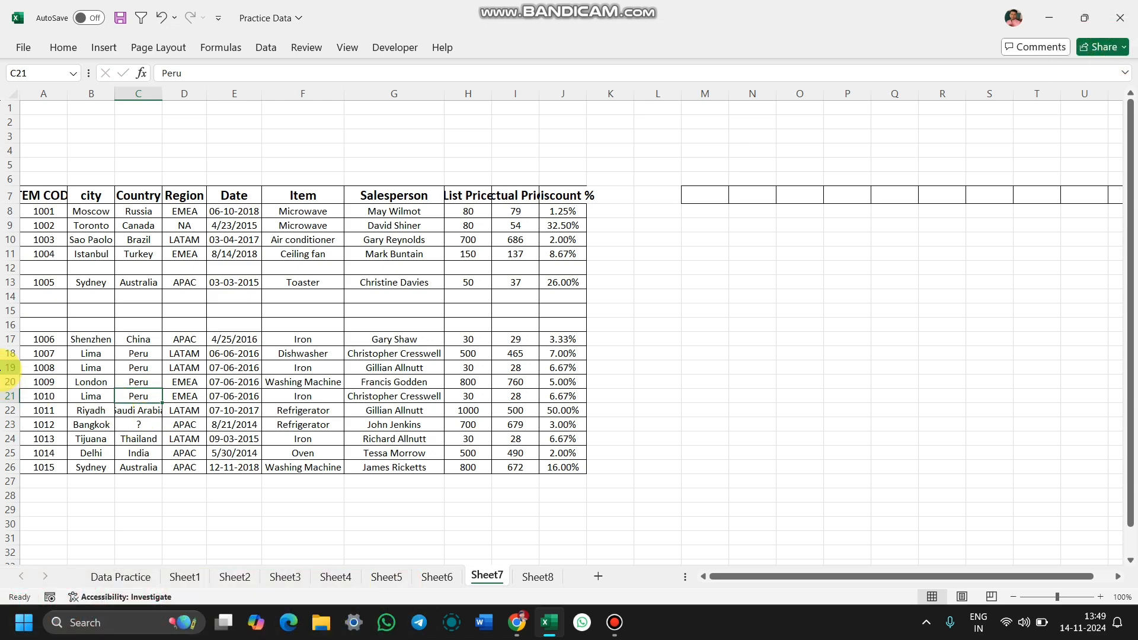
Insert six blank rows between item codes 1008 and 1009, at rows 20 to 25
click(10, 368)
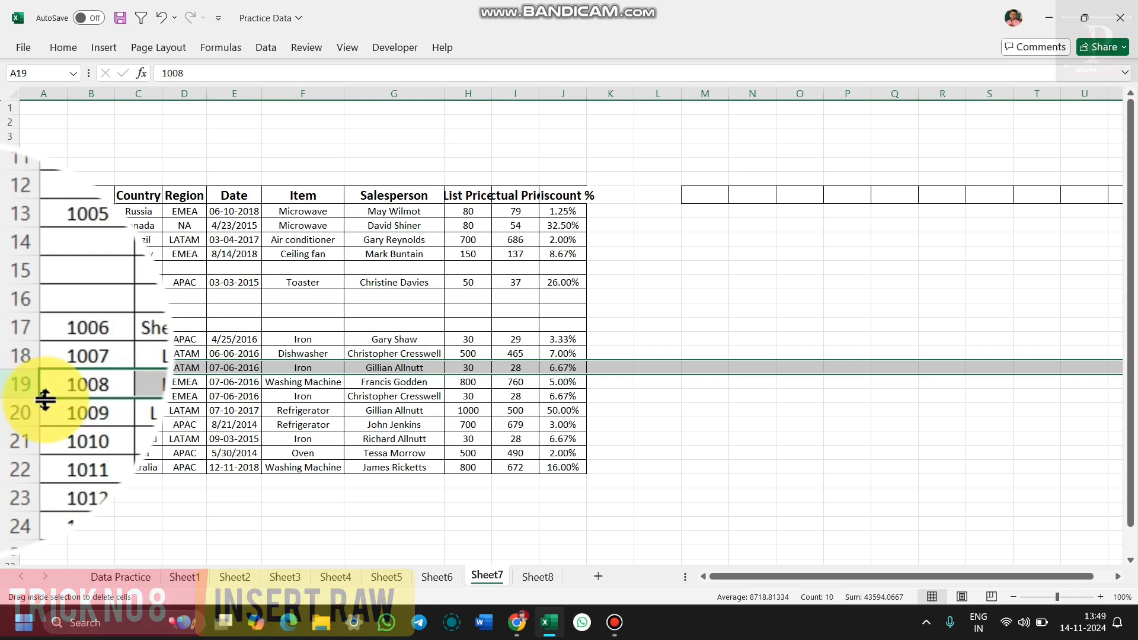
drag(45, 400, 24, 460)
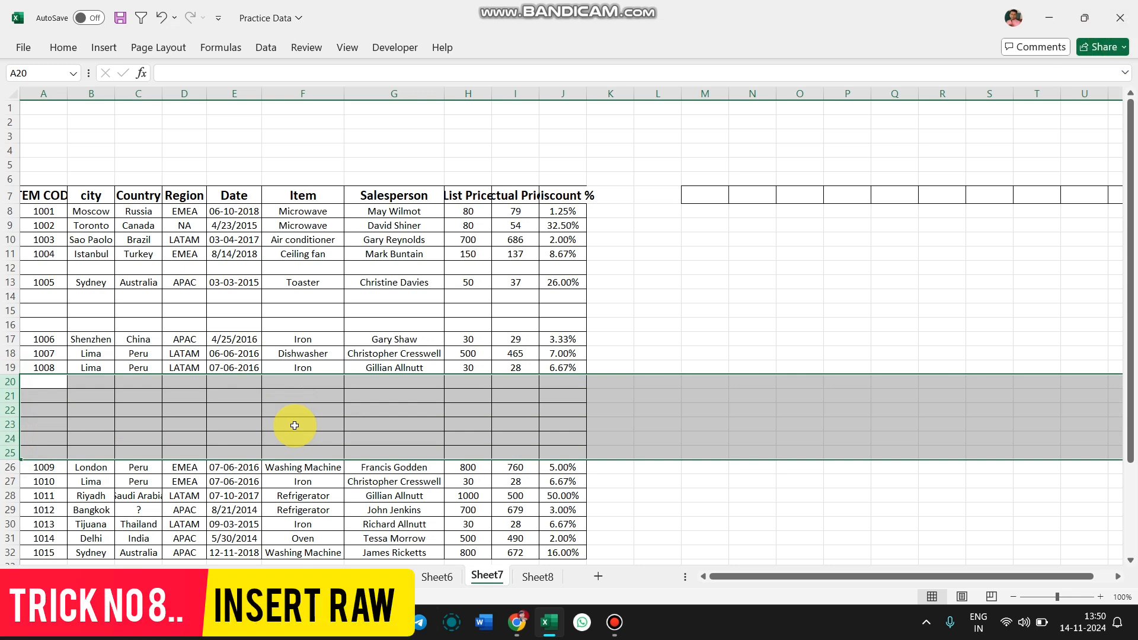
click(295, 425)
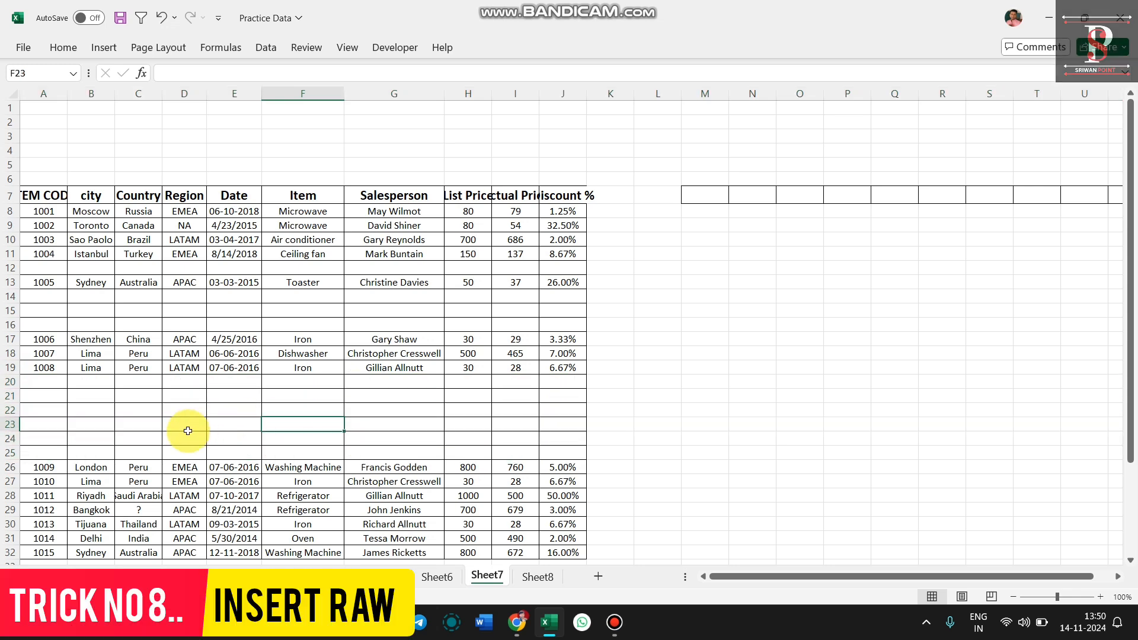
Enter a question mark in cell F23 of the blank rows
scroll(187, 431, down, 1)
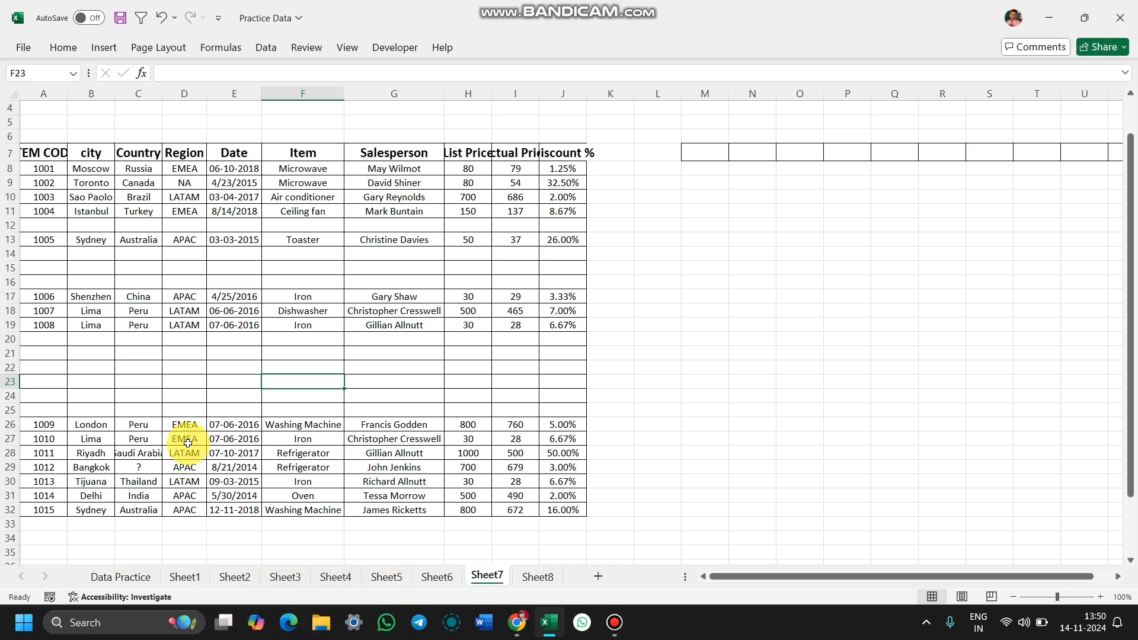
text(?)
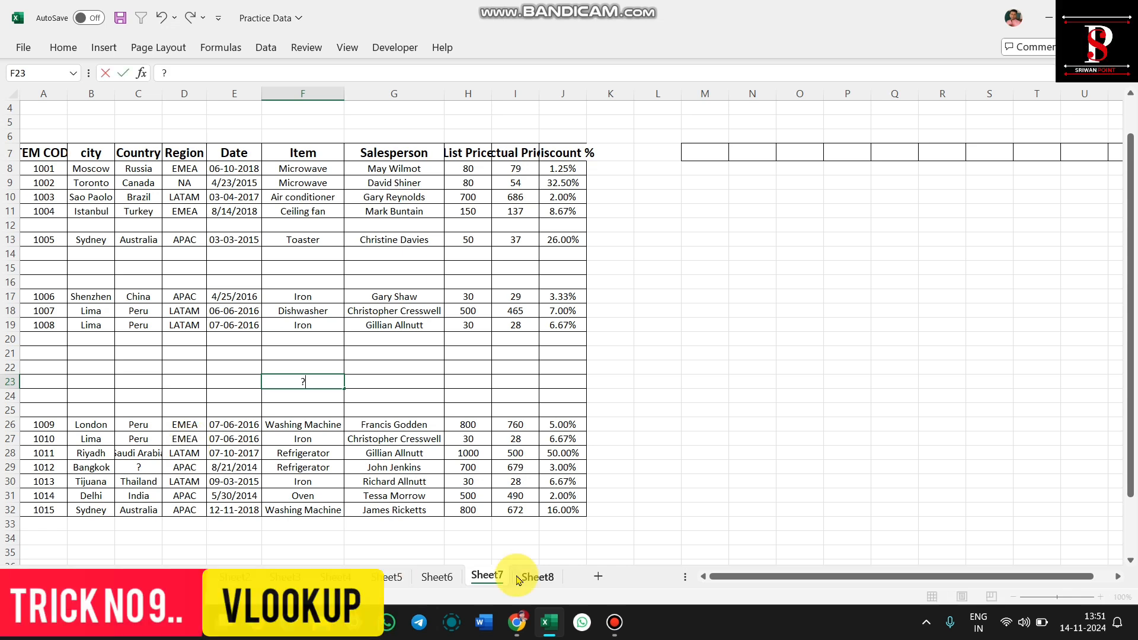
click(488, 480)
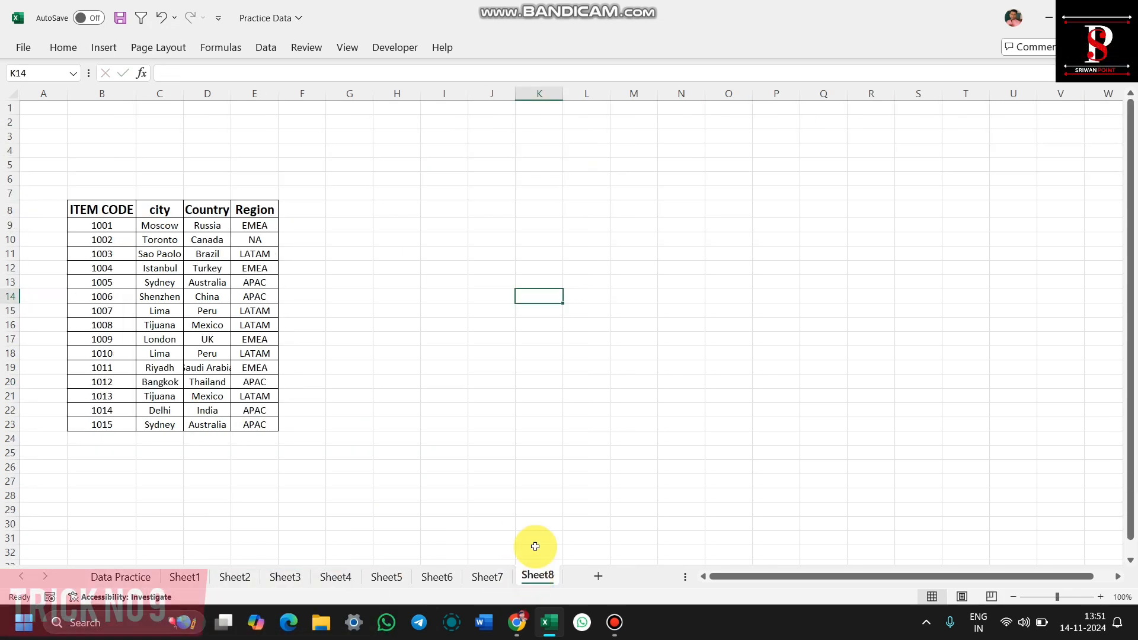
Examine the item code, city, country and region columns of the table on Sheet8
click(537, 577)
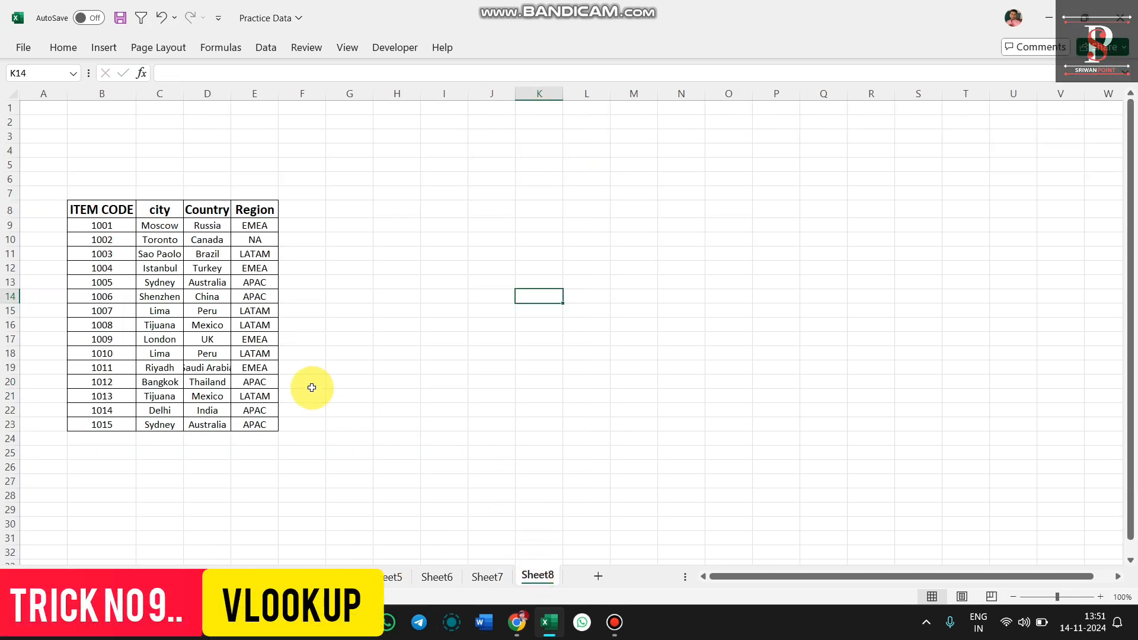
click(295, 225)
drag(110, 227, 113, 348)
drag(172, 230, 176, 271)
drag(214, 239, 213, 285)
drag(255, 225, 256, 296)
drag(114, 227, 102, 410)
Examine the item codes and matching Item column entries in the source table on Sheet7
click(492, 578)
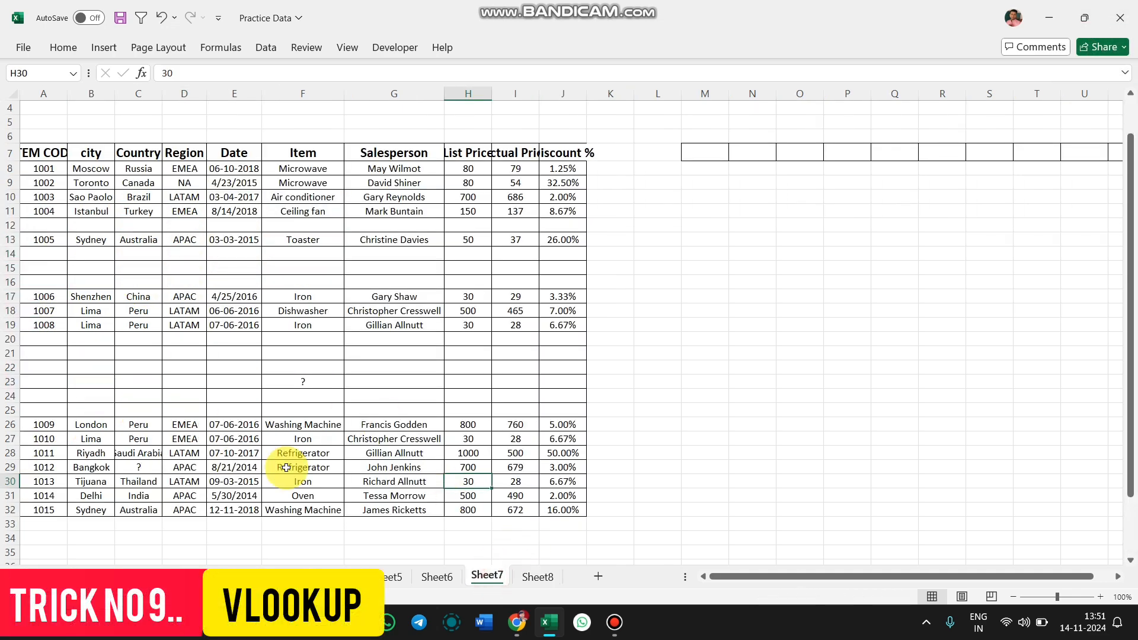
drag(44, 177, 43, 267)
drag(314, 170, 304, 268)
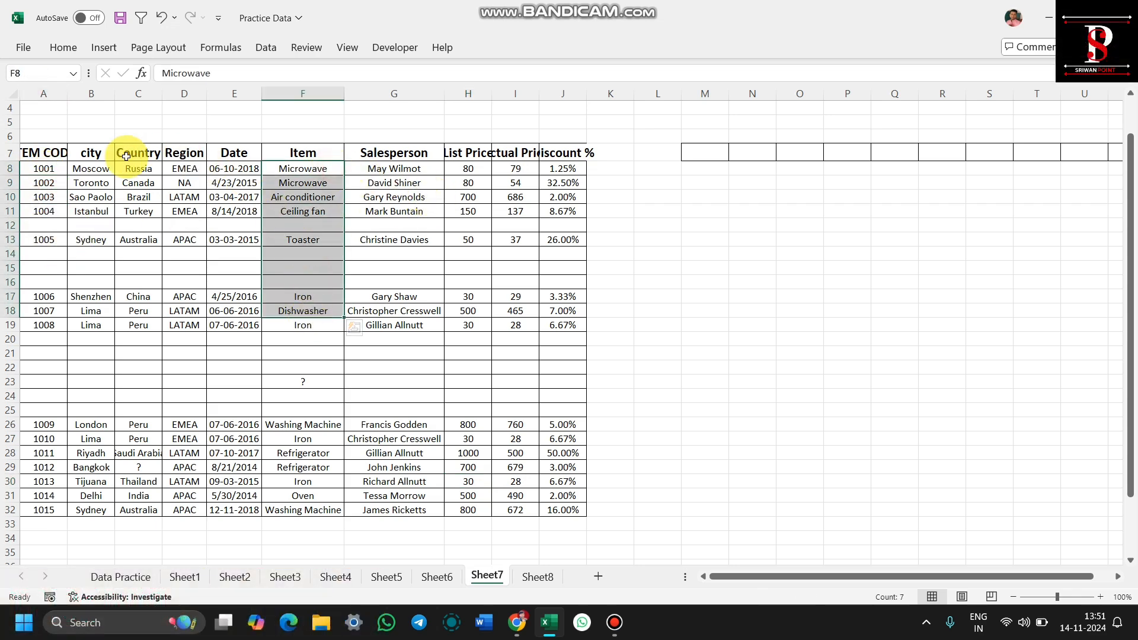
drag(47, 181, 45, 211)
drag(291, 180, 300, 296)
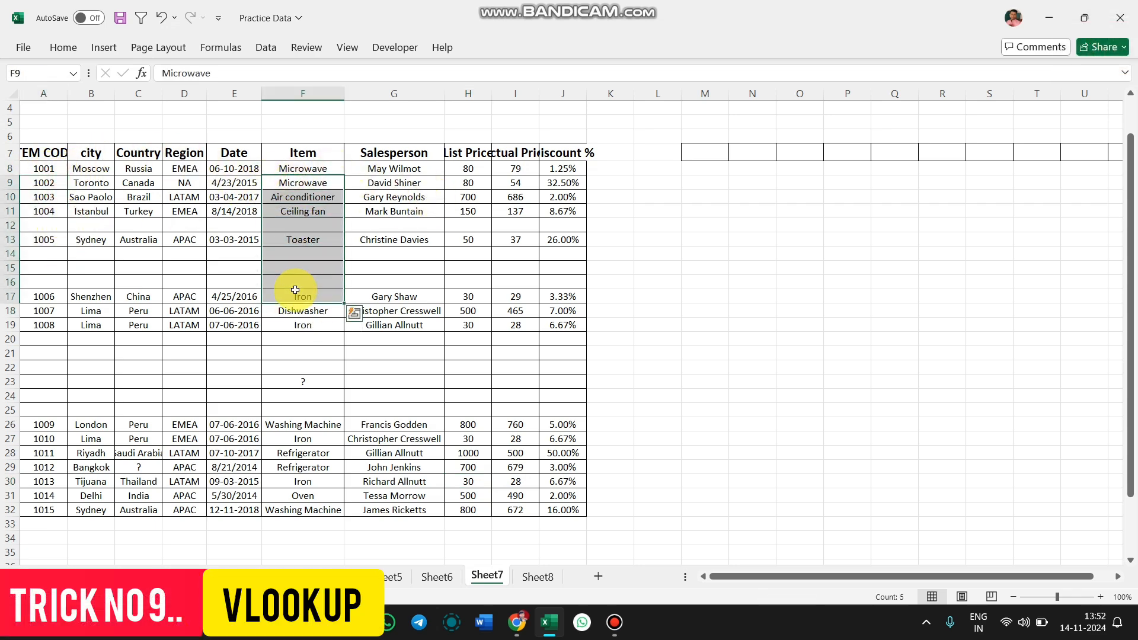
In cell F9 of Sheet8, look up the item for code 1001 with =VLOOKUP(B9,Sheet7!A7:J32,6,0)
click(529, 580)
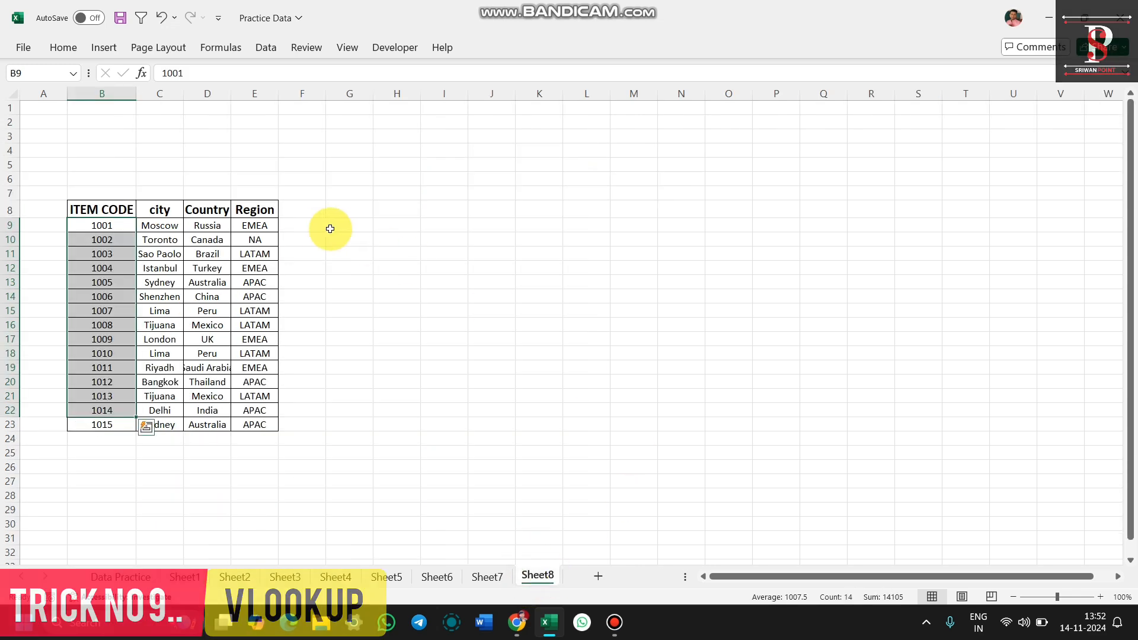
click(303, 226)
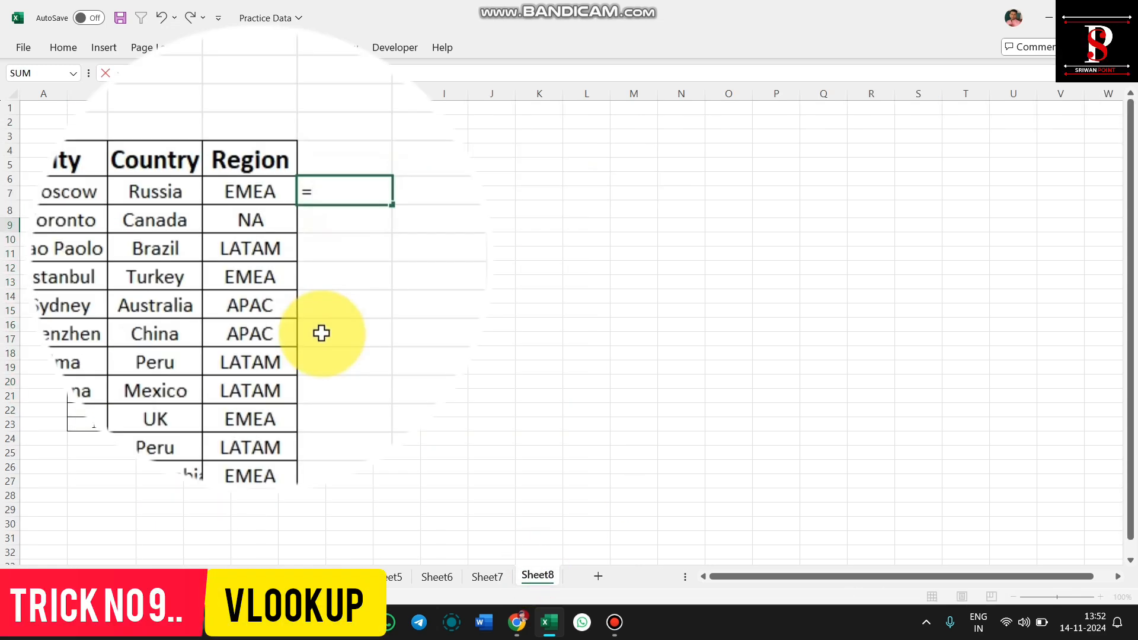
text(=vl)
key(Tab)
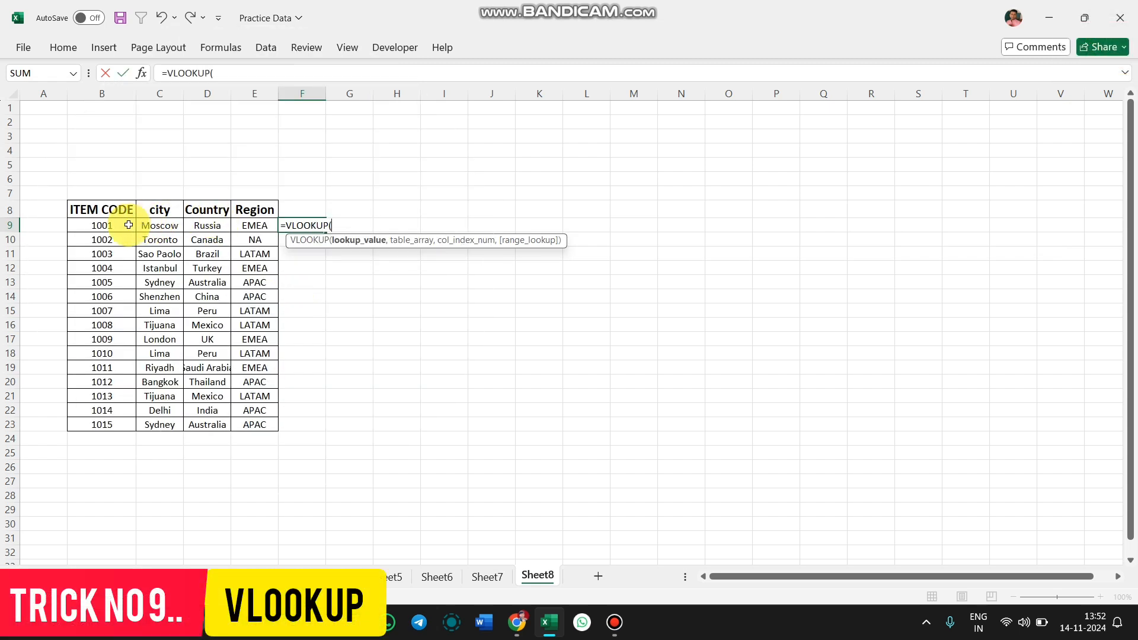
click(124, 226)
text(,)
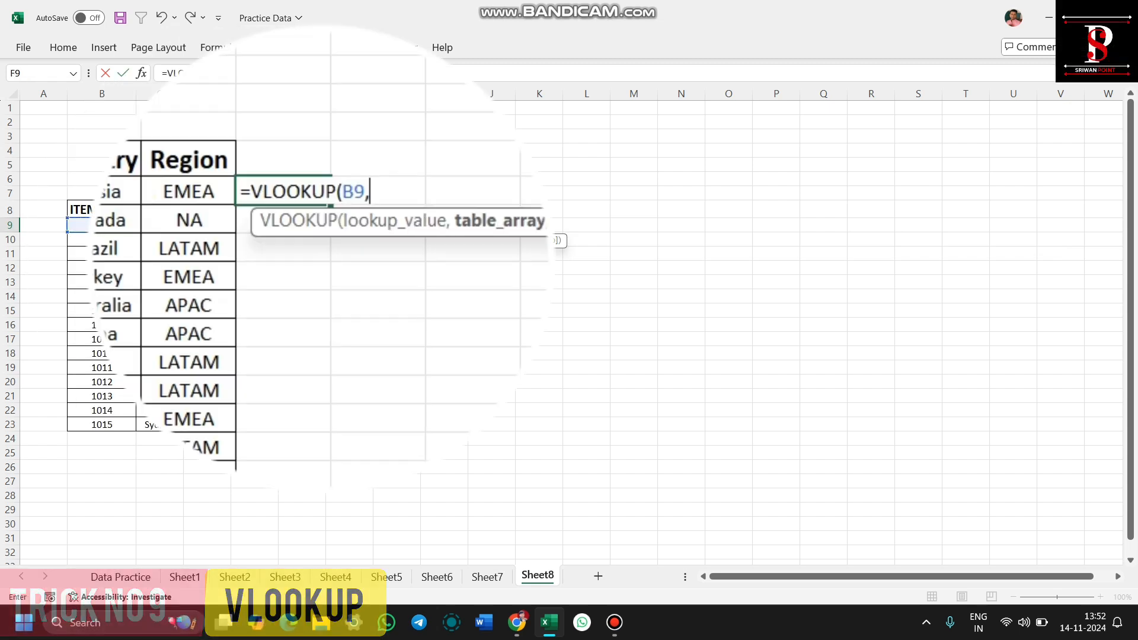
click(488, 576)
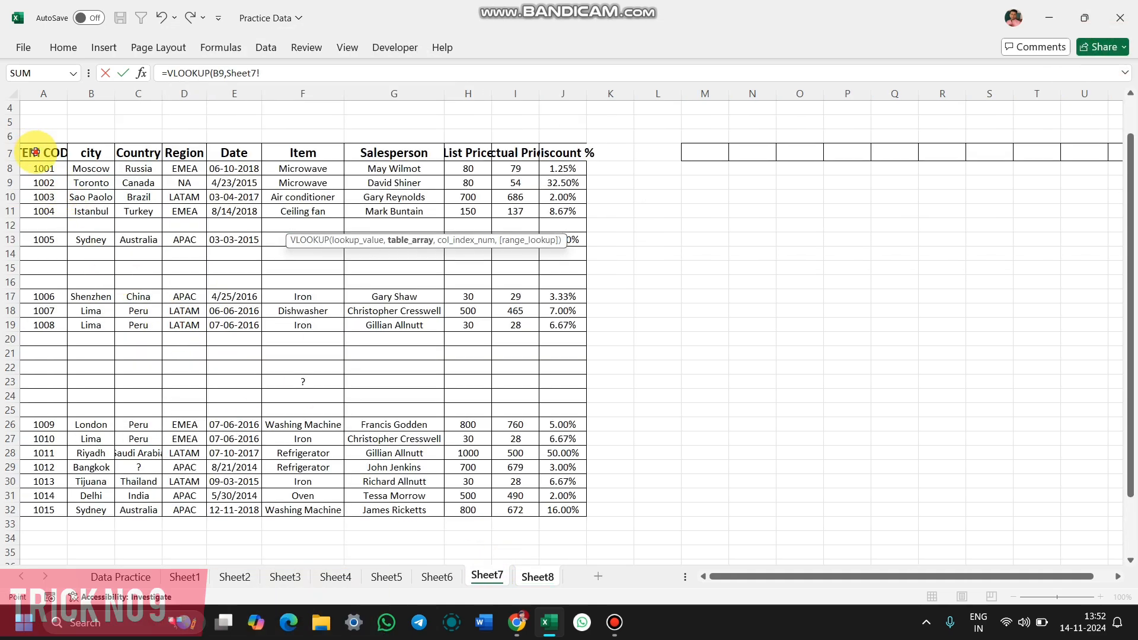
drag(35, 153, 563, 510)
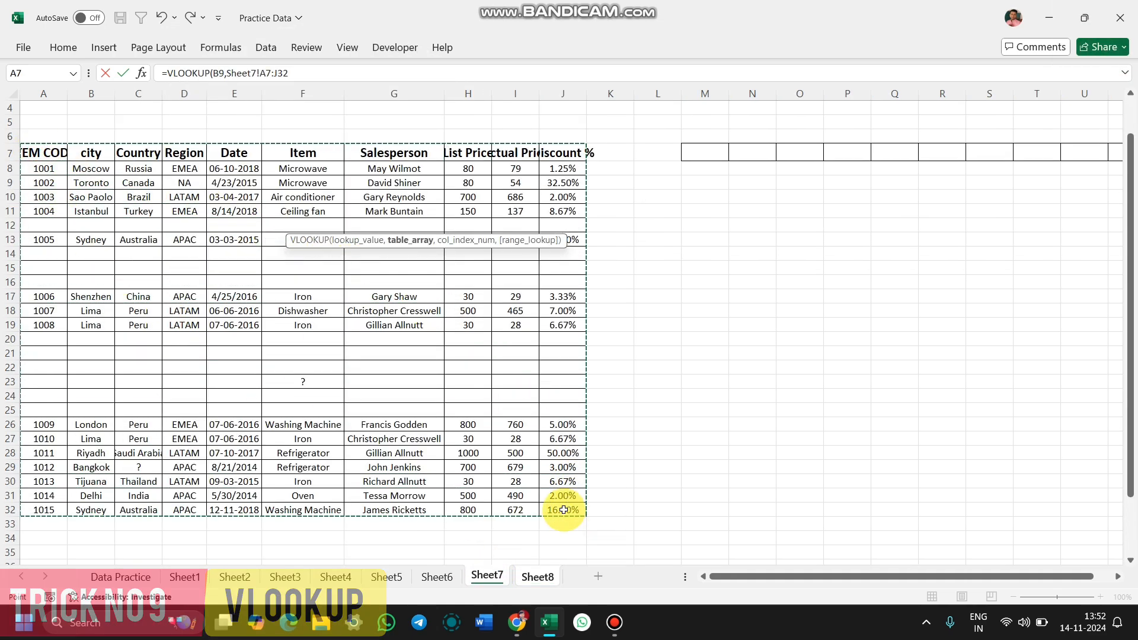
text(,6)
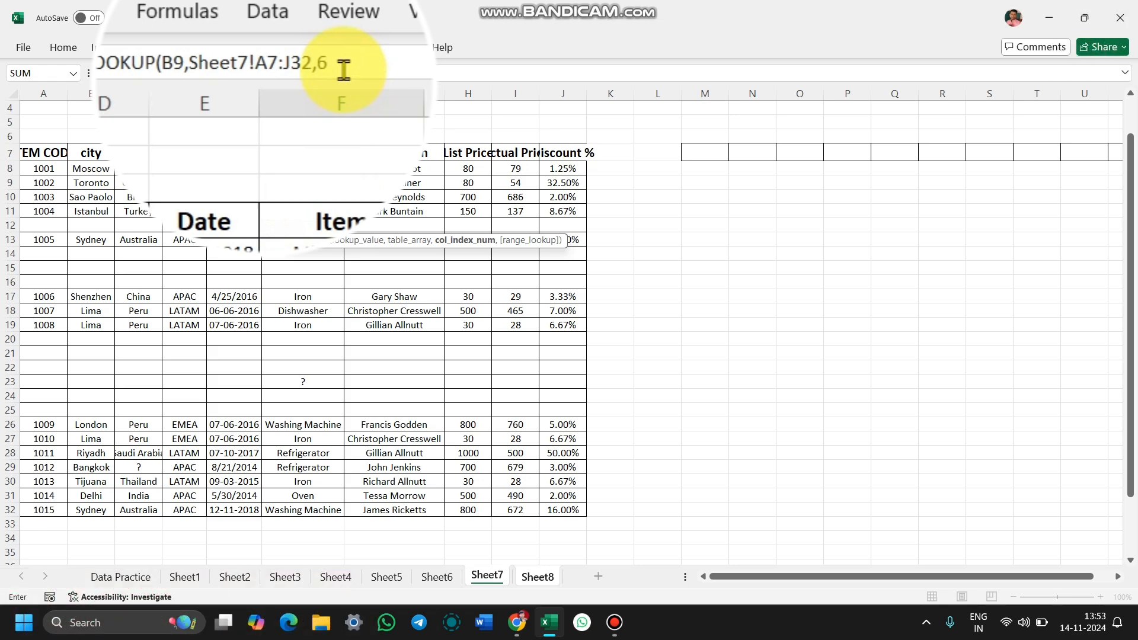
text(,)
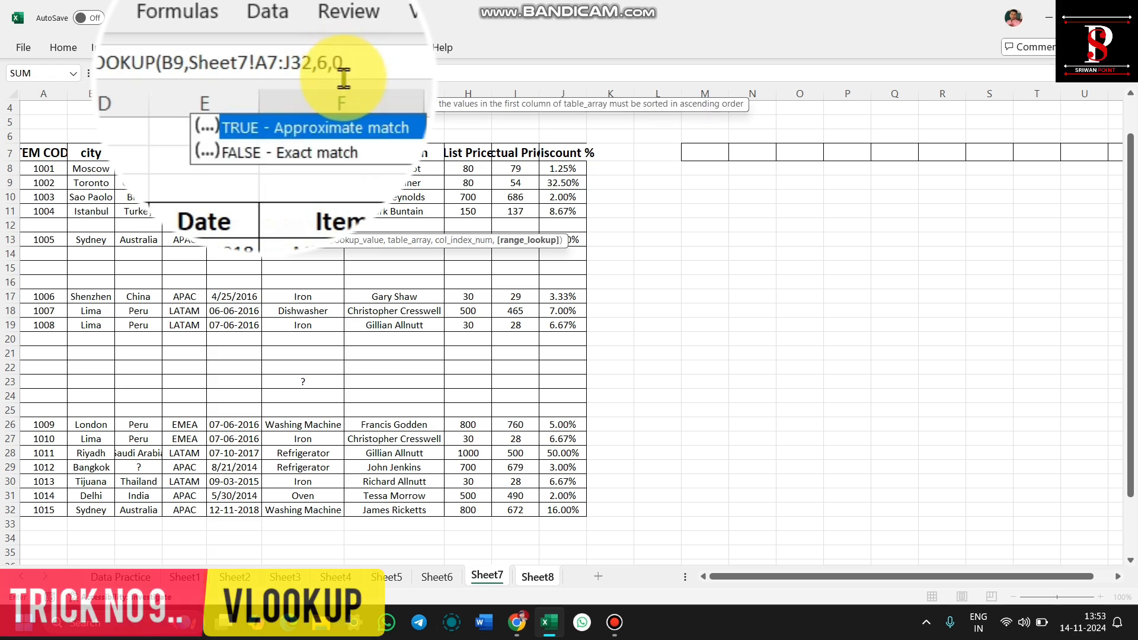
text(0)
key(Return)
Fill the lookup formula from F9 down to F23 for all item codes
click(298, 224)
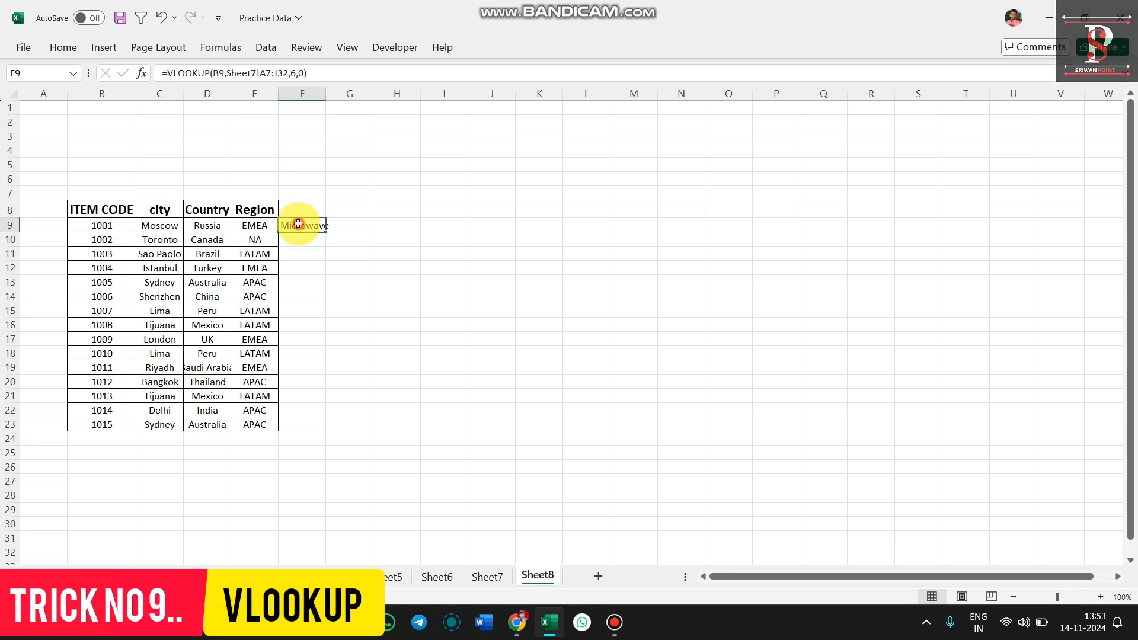
drag(323, 231, 317, 427)
click(364, 296)
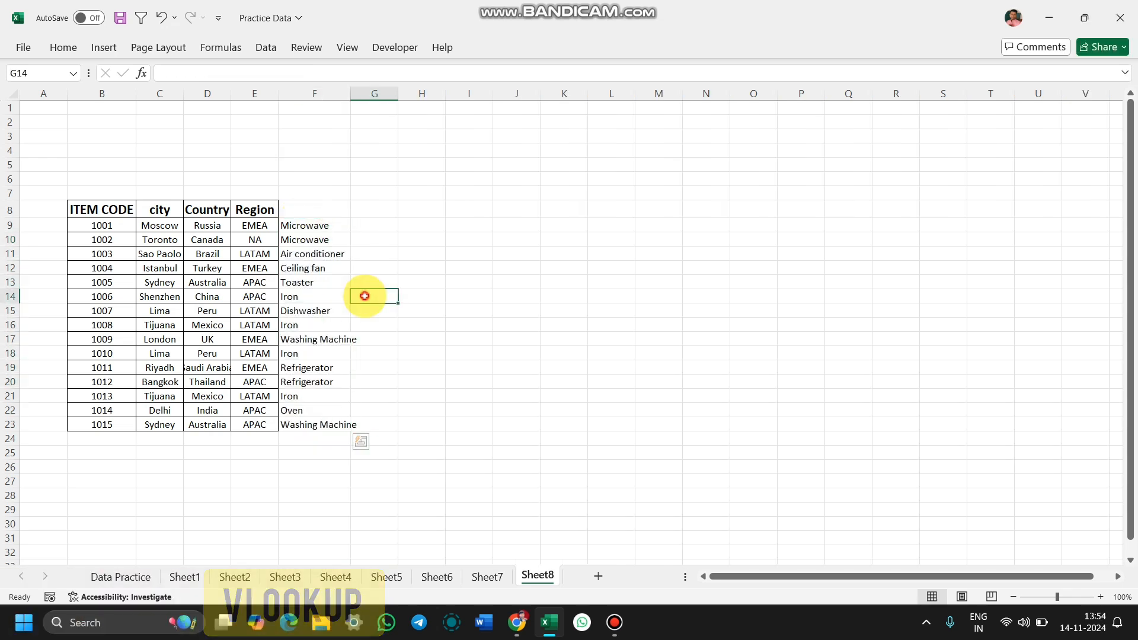
Replace the formula in F9 by building =VLOOKUP(B9,Sheet7!A7:J32,6,0) again from scratch
double_click(310, 225)
key(Escape)
text(=)
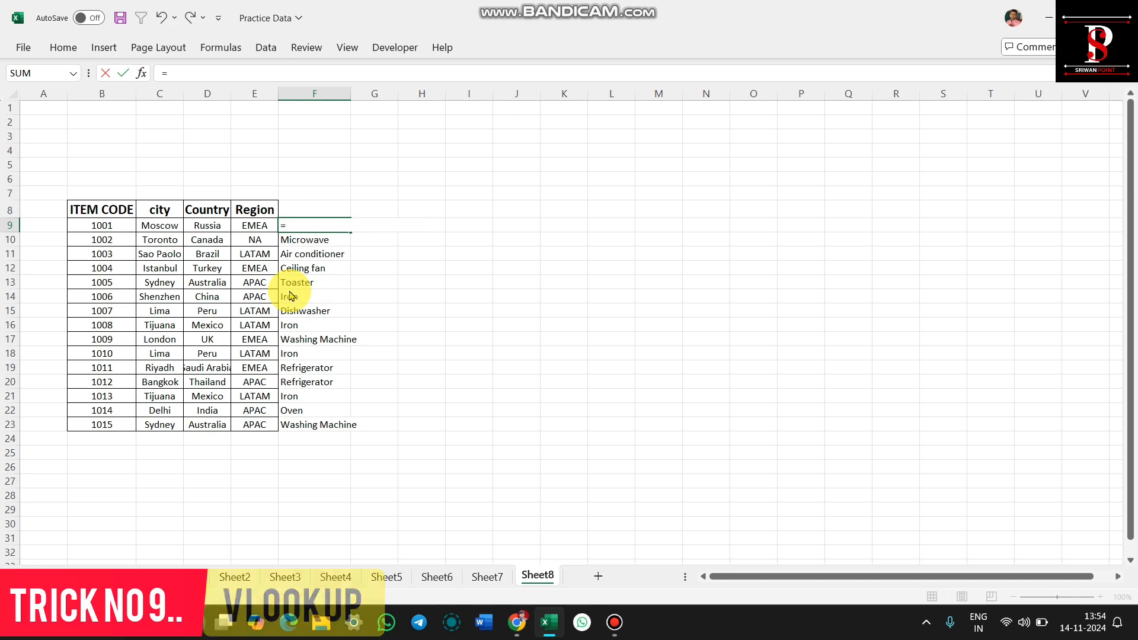
text(vl)
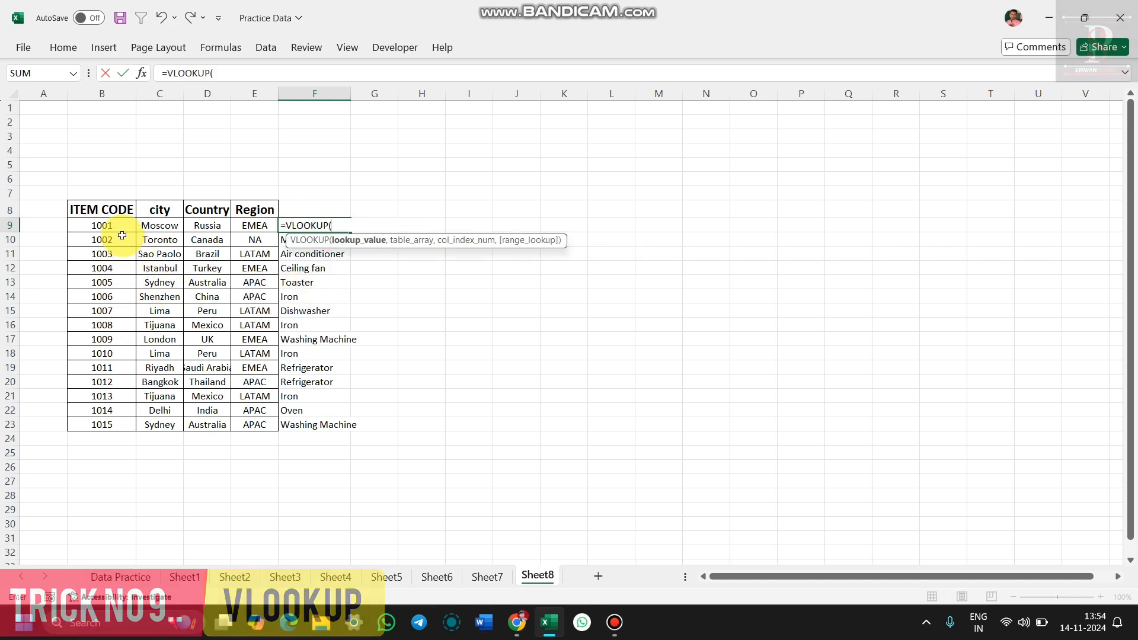
click(112, 226)
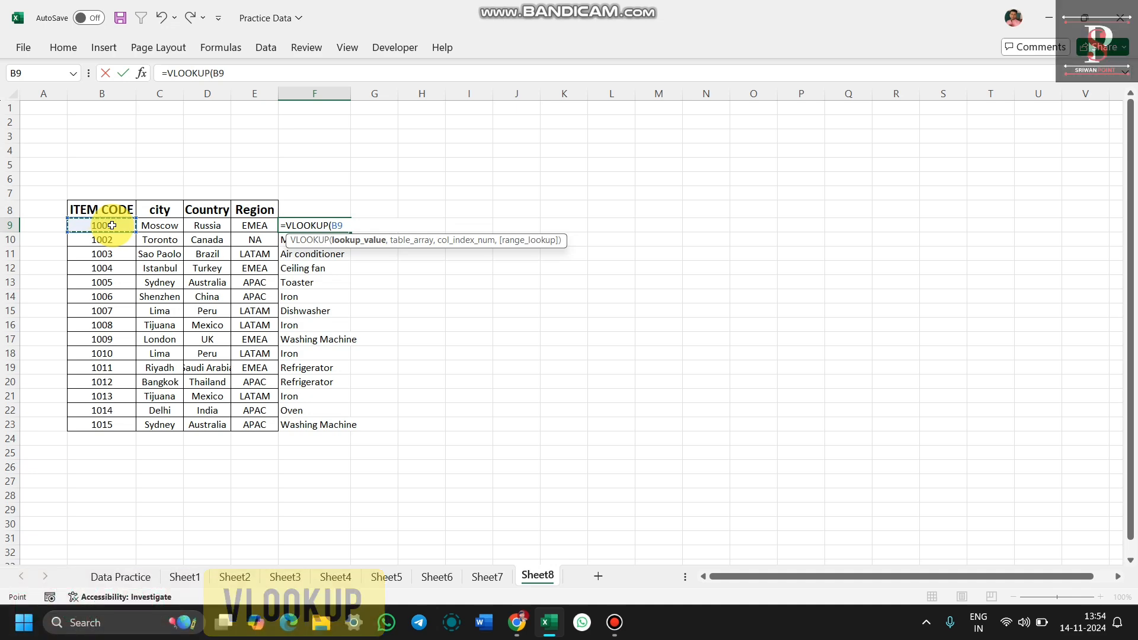
click(487, 577)
mouse_move(32, 160)
mouse_down()
mouse_move(89, 186)
mouse_move(310, 340)
mouse_move(490, 498)
mouse_move(546, 517)
mouse_move(562, 508)
mouse_up()
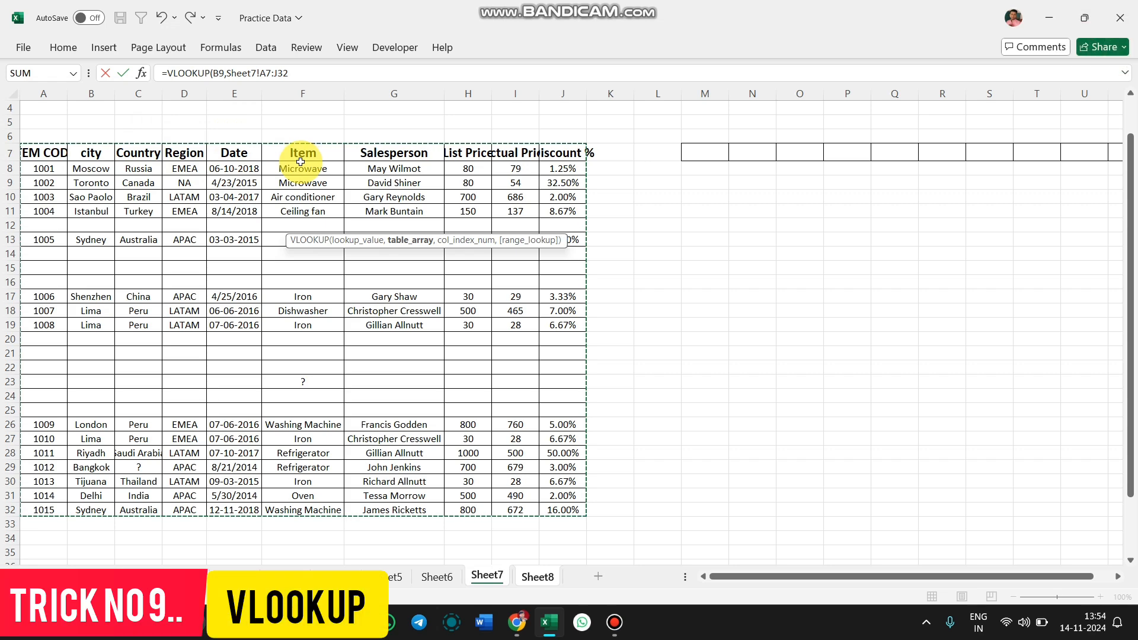
text(,6,)
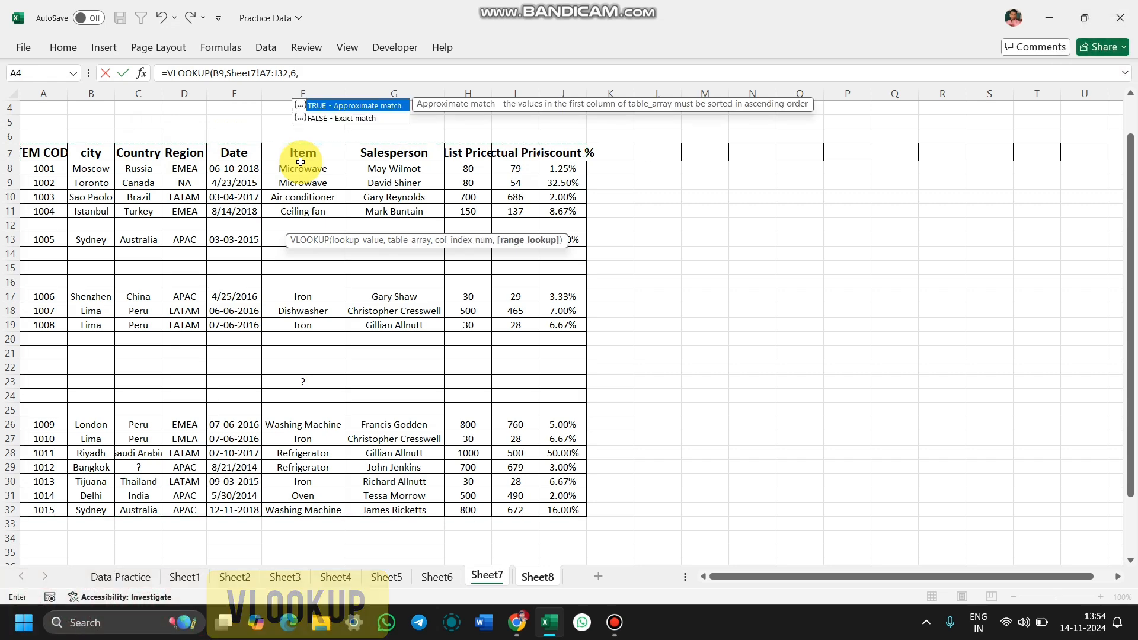
text(0)
key(Return)
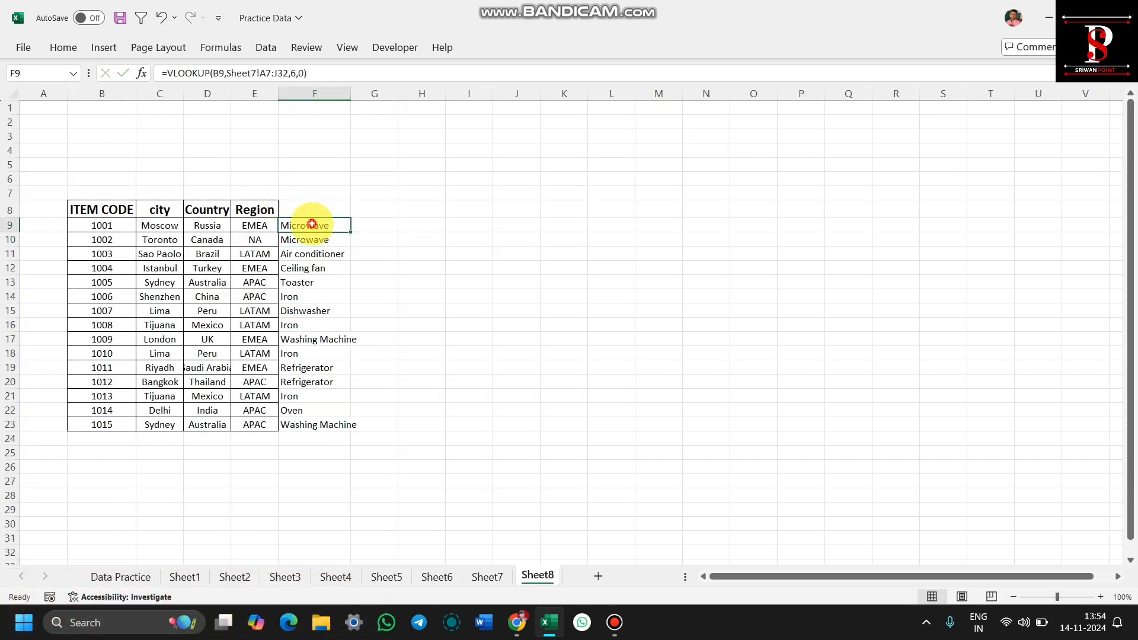
Copy the rebuilt F9 lookup down through F23 and deselect the filled range
drag(349, 232, 346, 433)
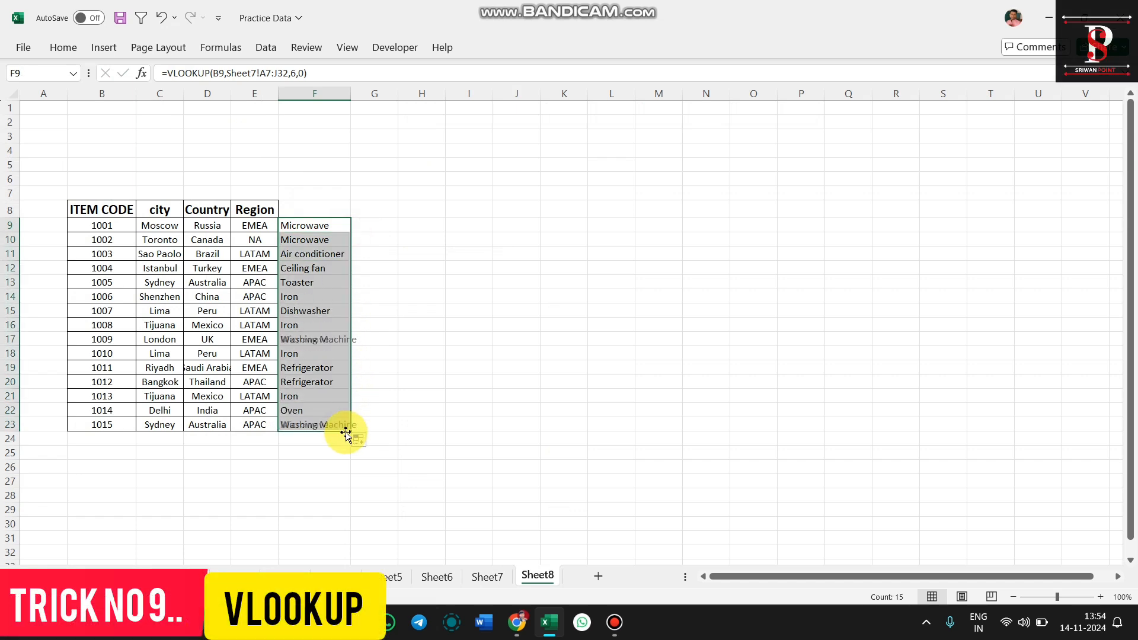
click(412, 307)
click(434, 400)
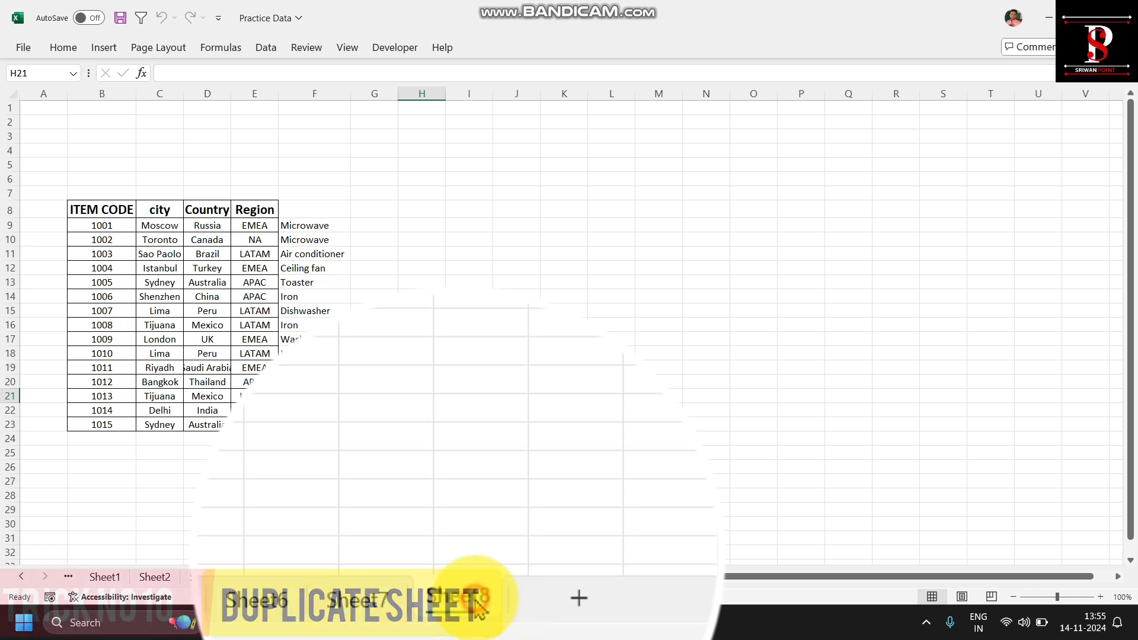
Duplicate Sheet8 at the end of the workbook and compare the original with its copy
drag(500, 607, 548, 616)
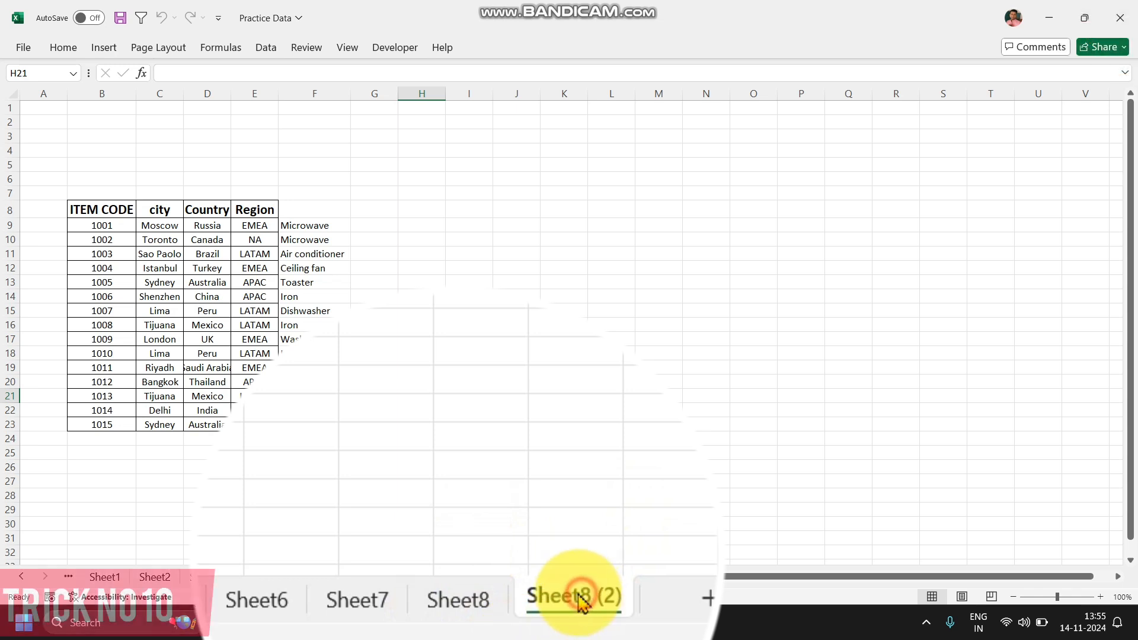
click(469, 608)
click(575, 610)
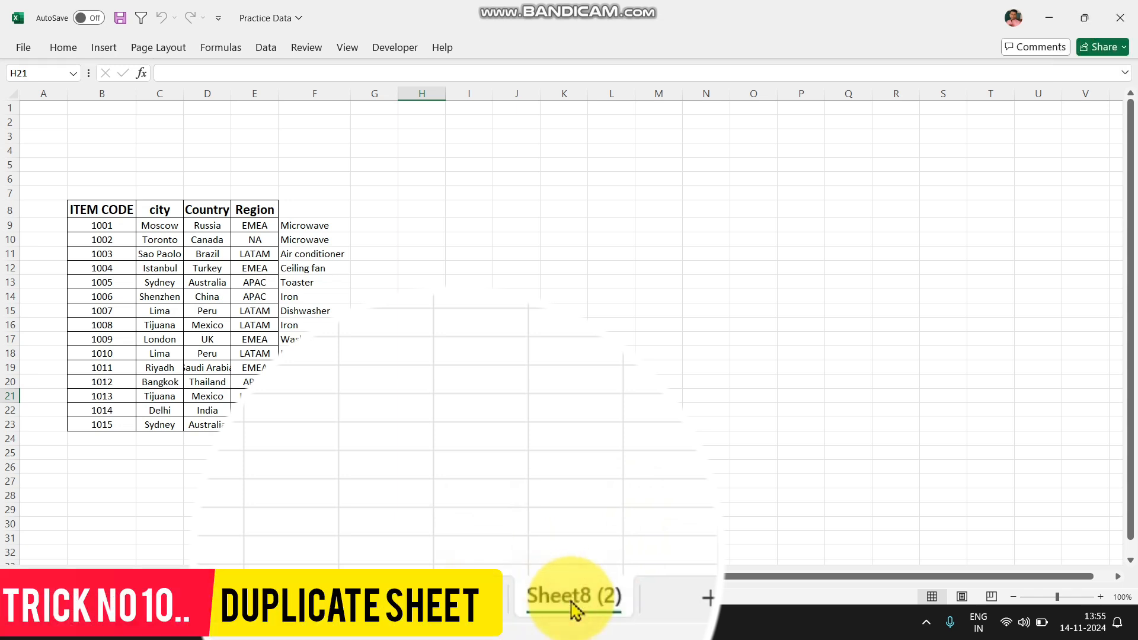
click(567, 316)
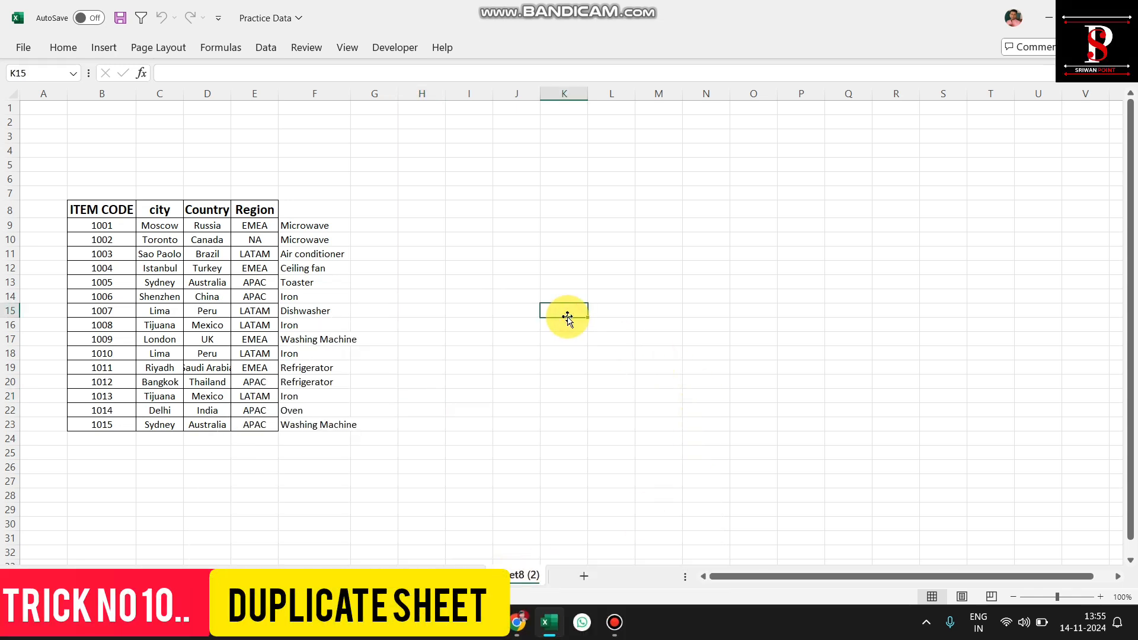